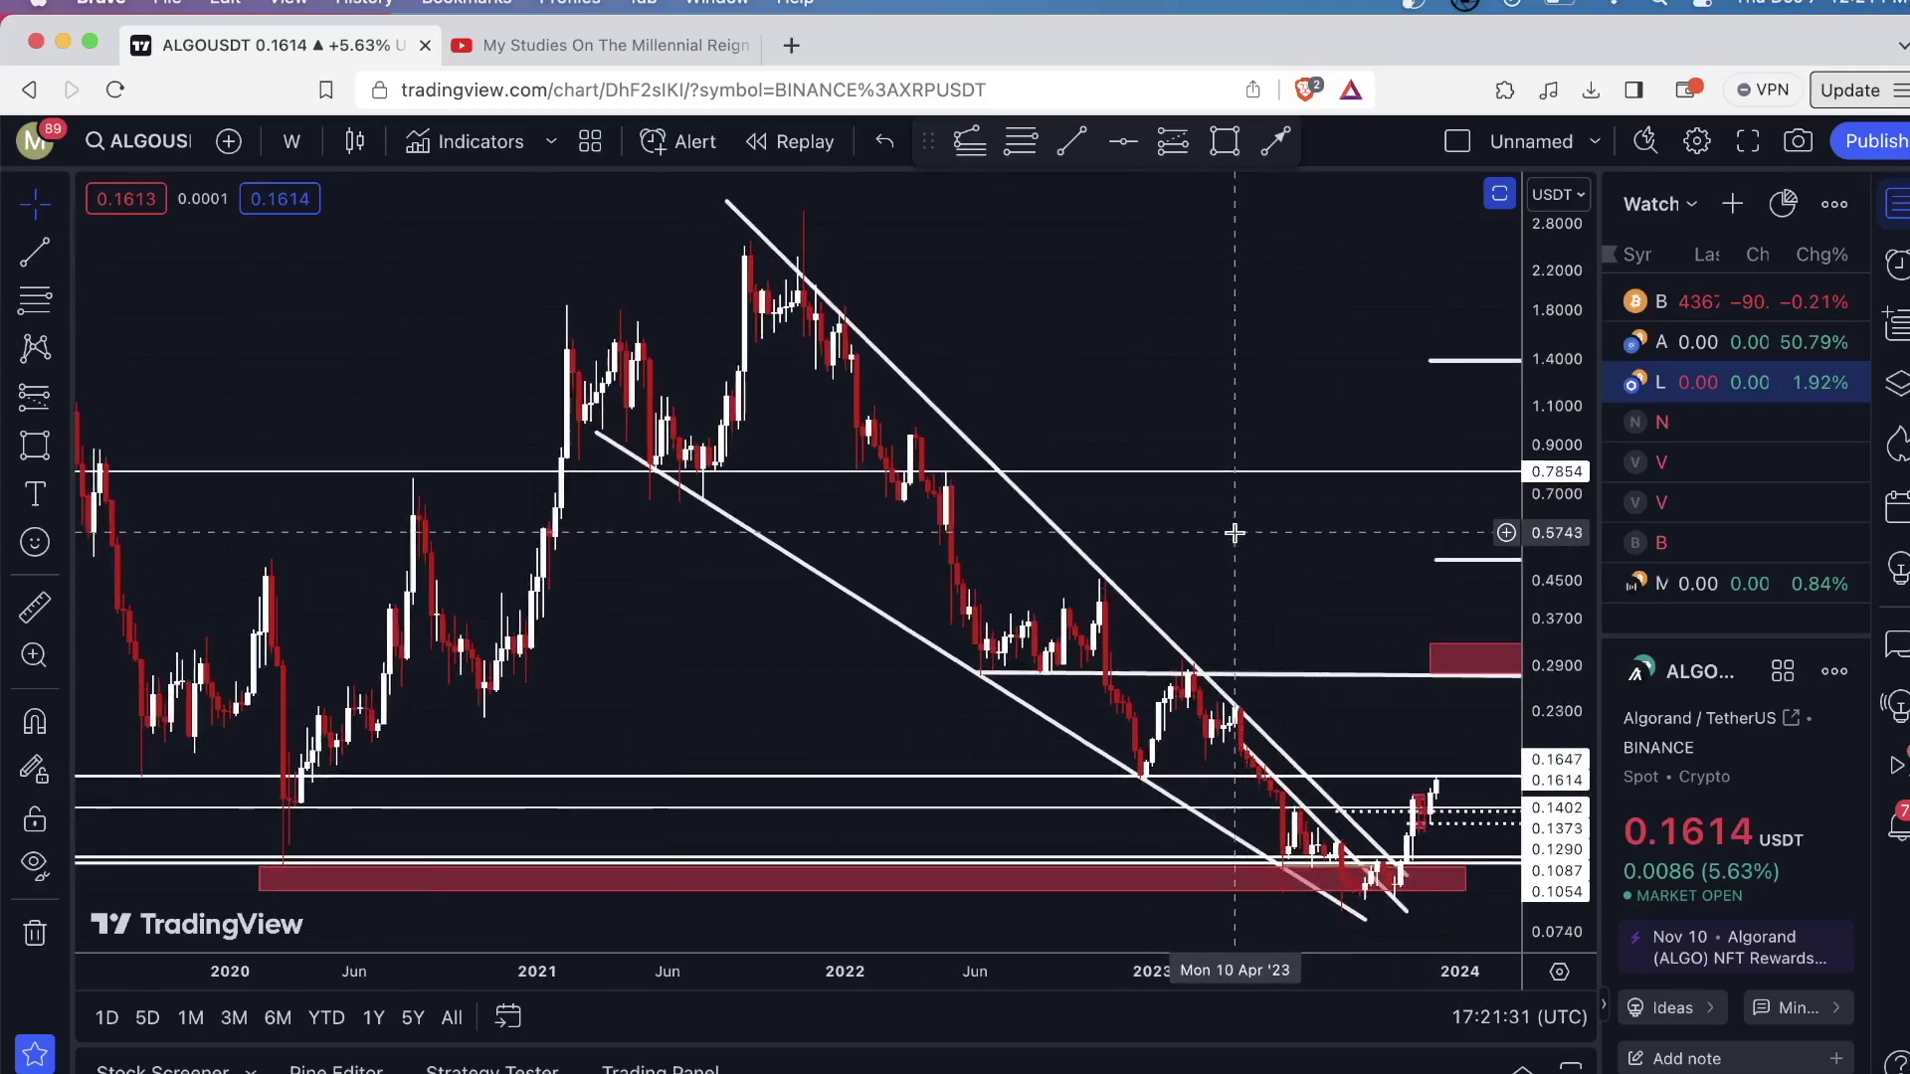
# - Change the ALGOUSDT chart interval to 4 hours, showing the rally to about 0.1615
pyautogui.hscroll(-5, 588, 866)
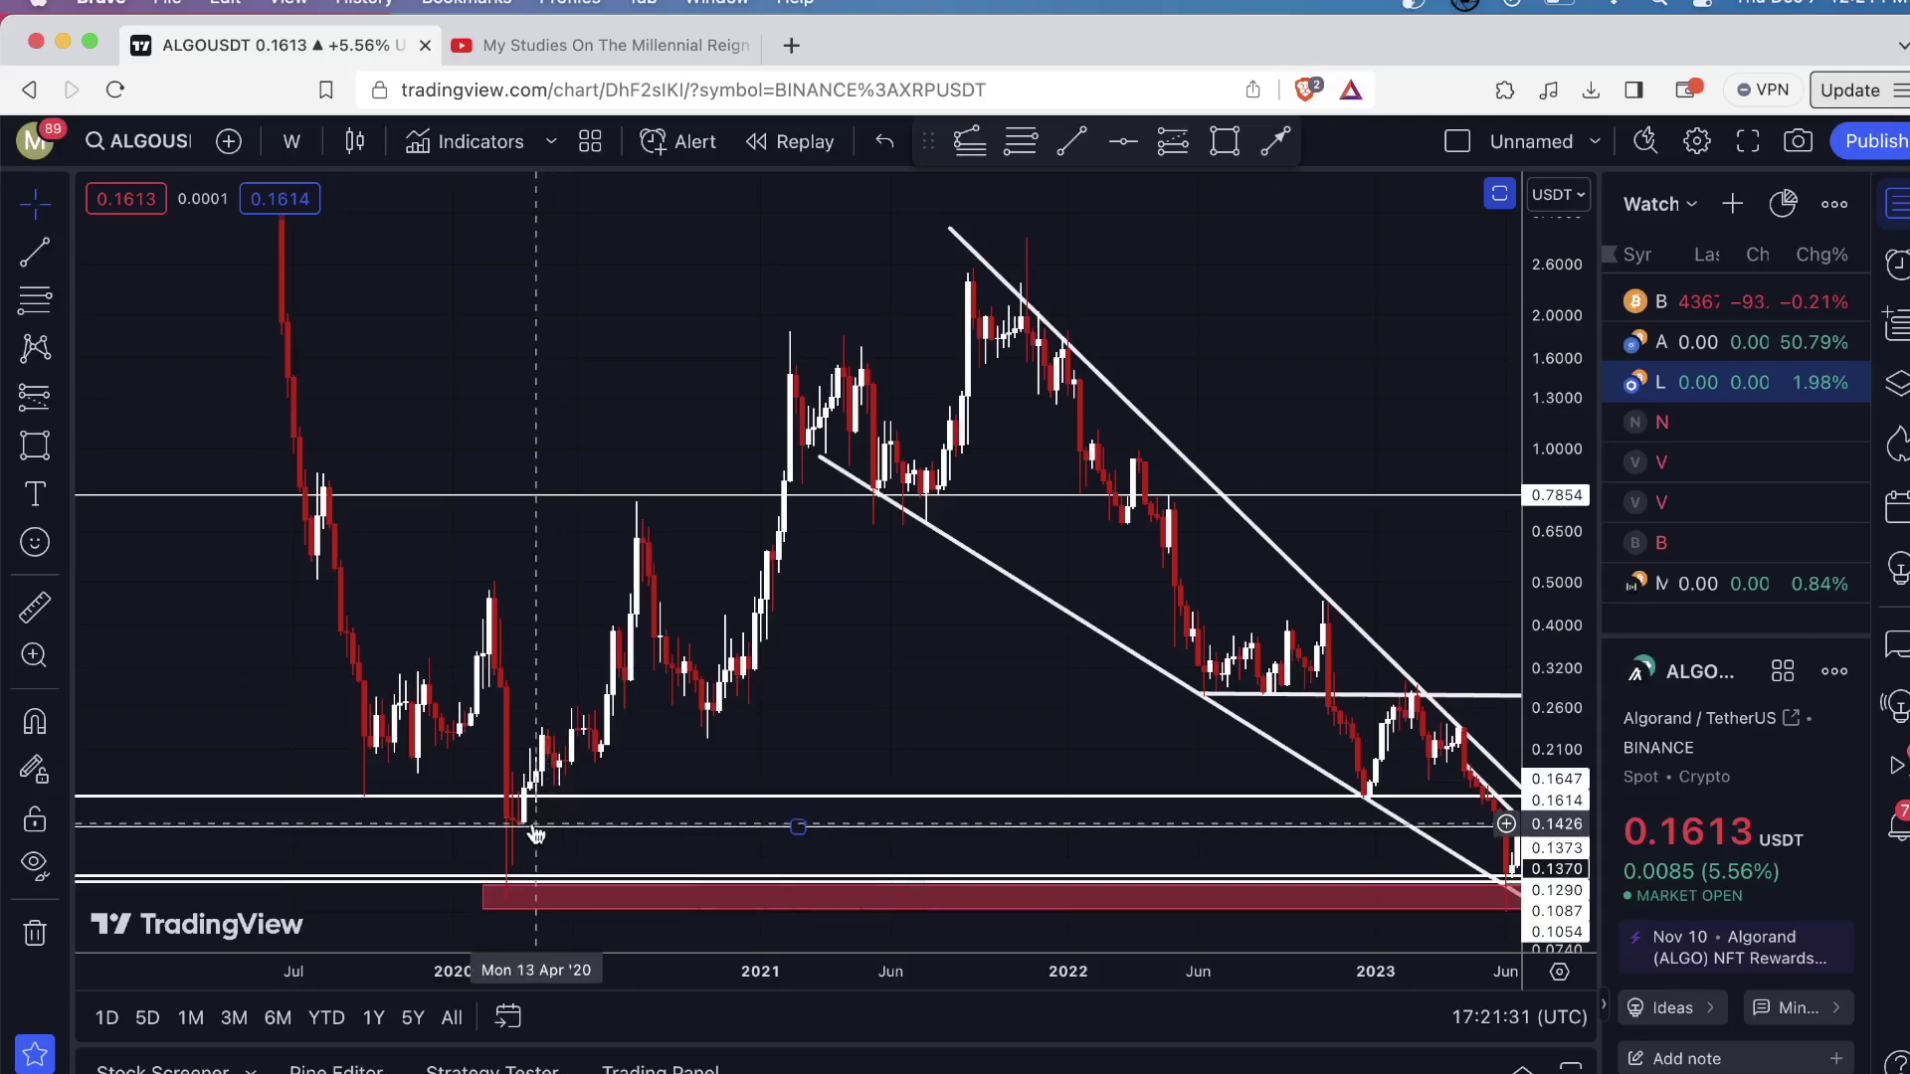
pyautogui.hscroll(5, 716, 806)
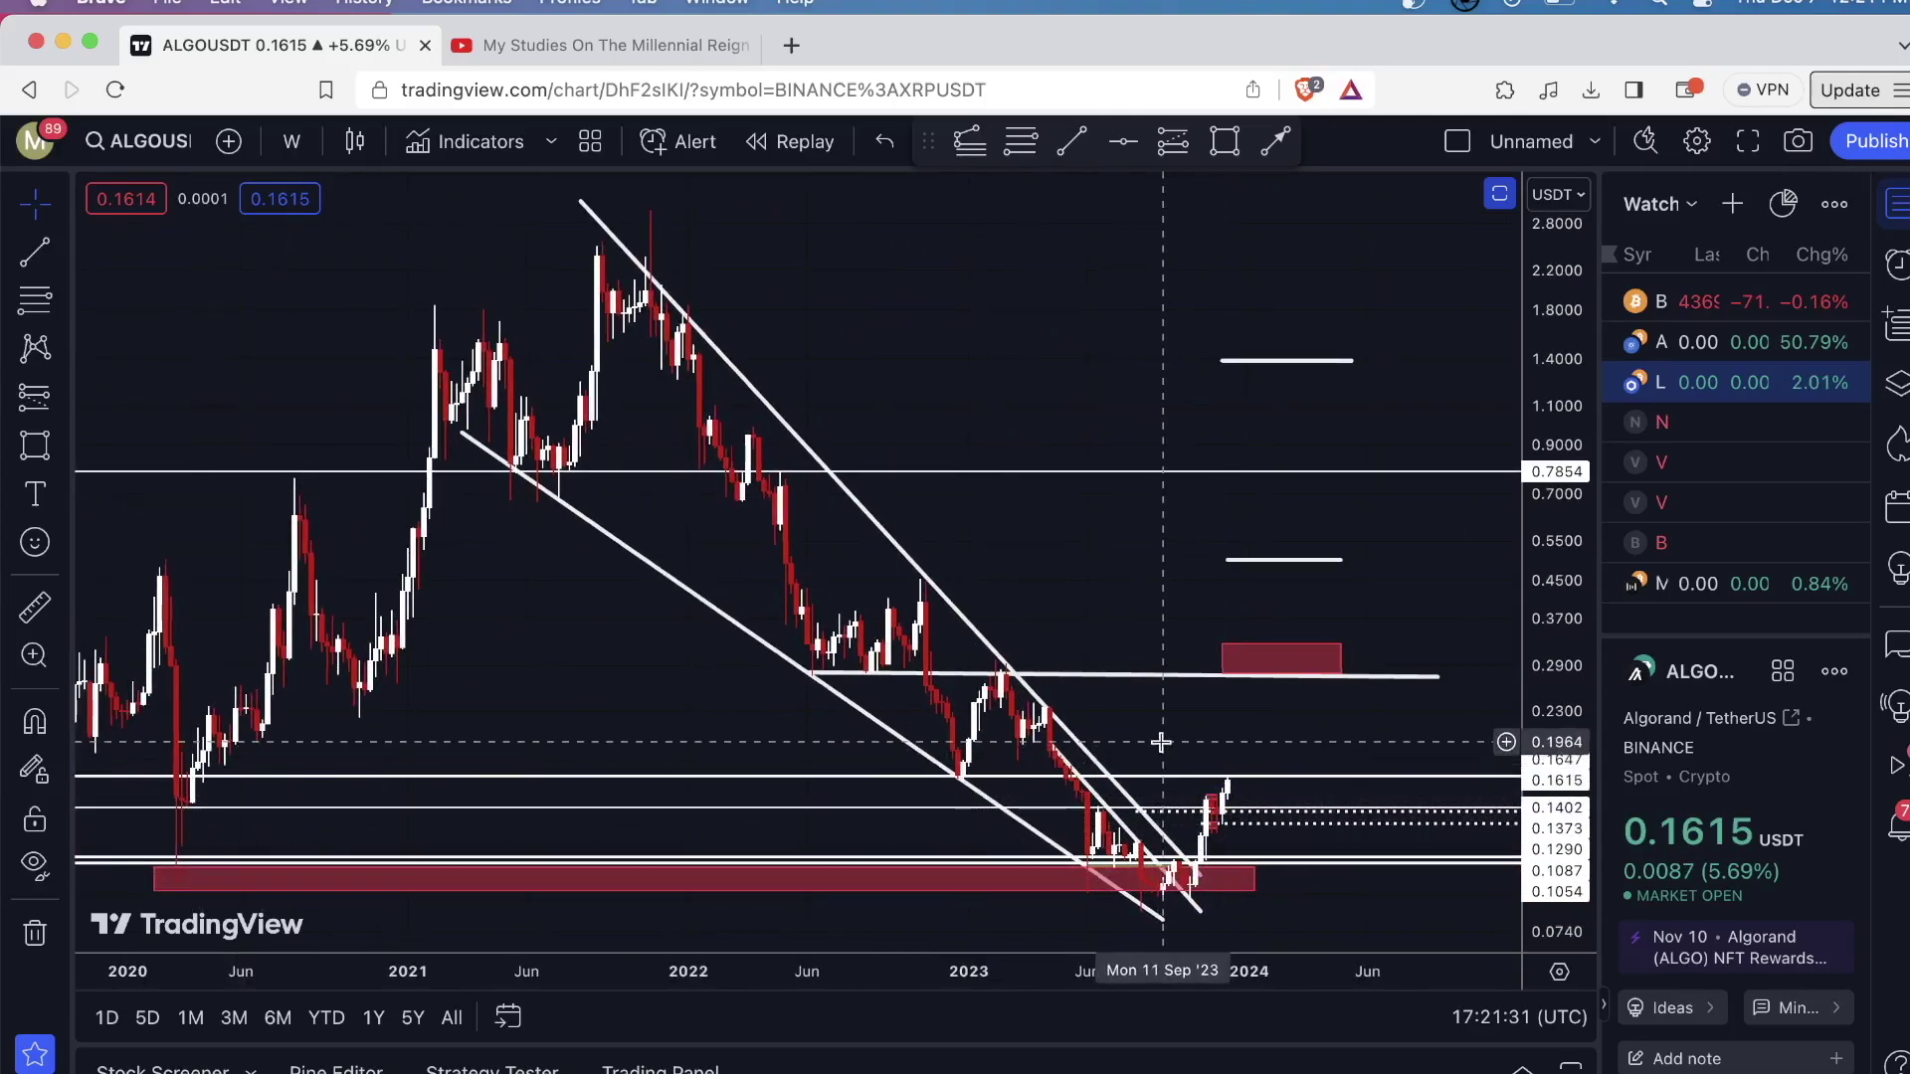
pyautogui.scroll(2, 1159, 742)
pyautogui.scroll(2, 1160, 742)
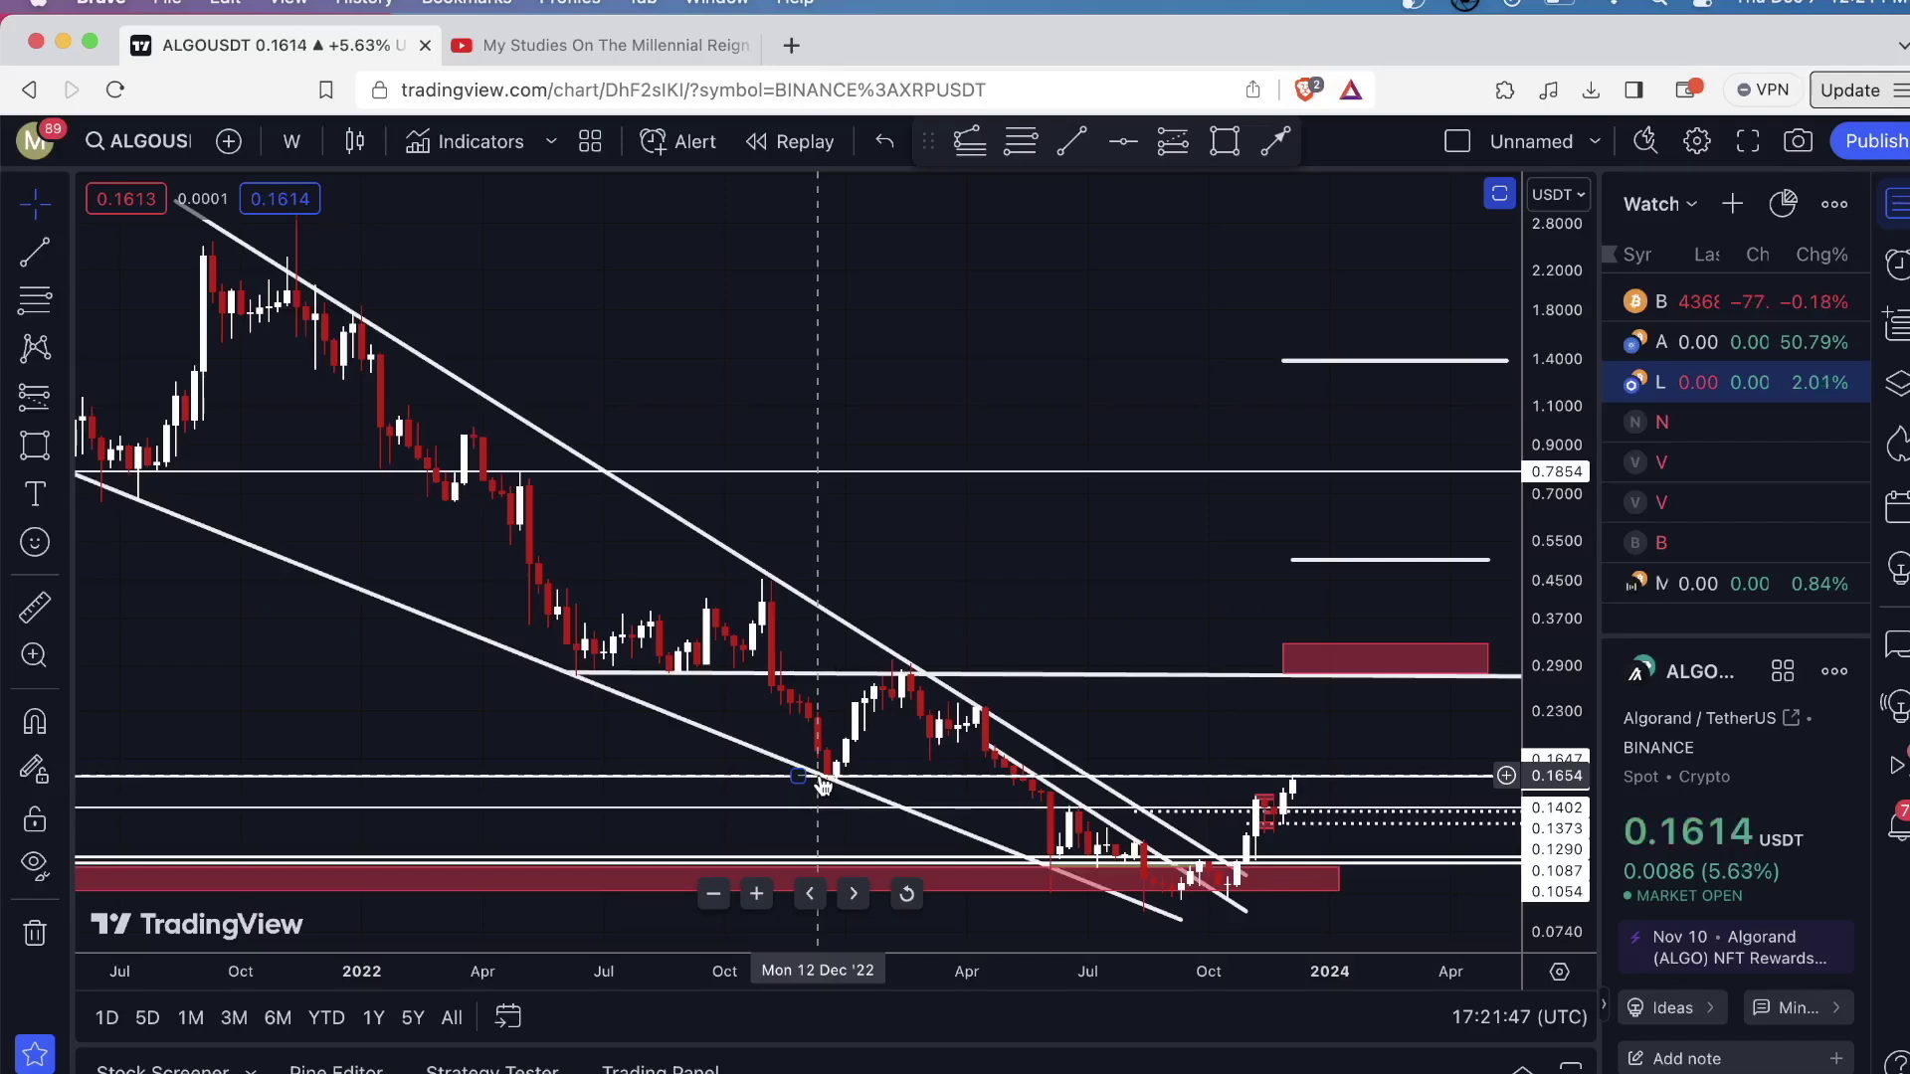
pyautogui.scroll(1, 895, 557)
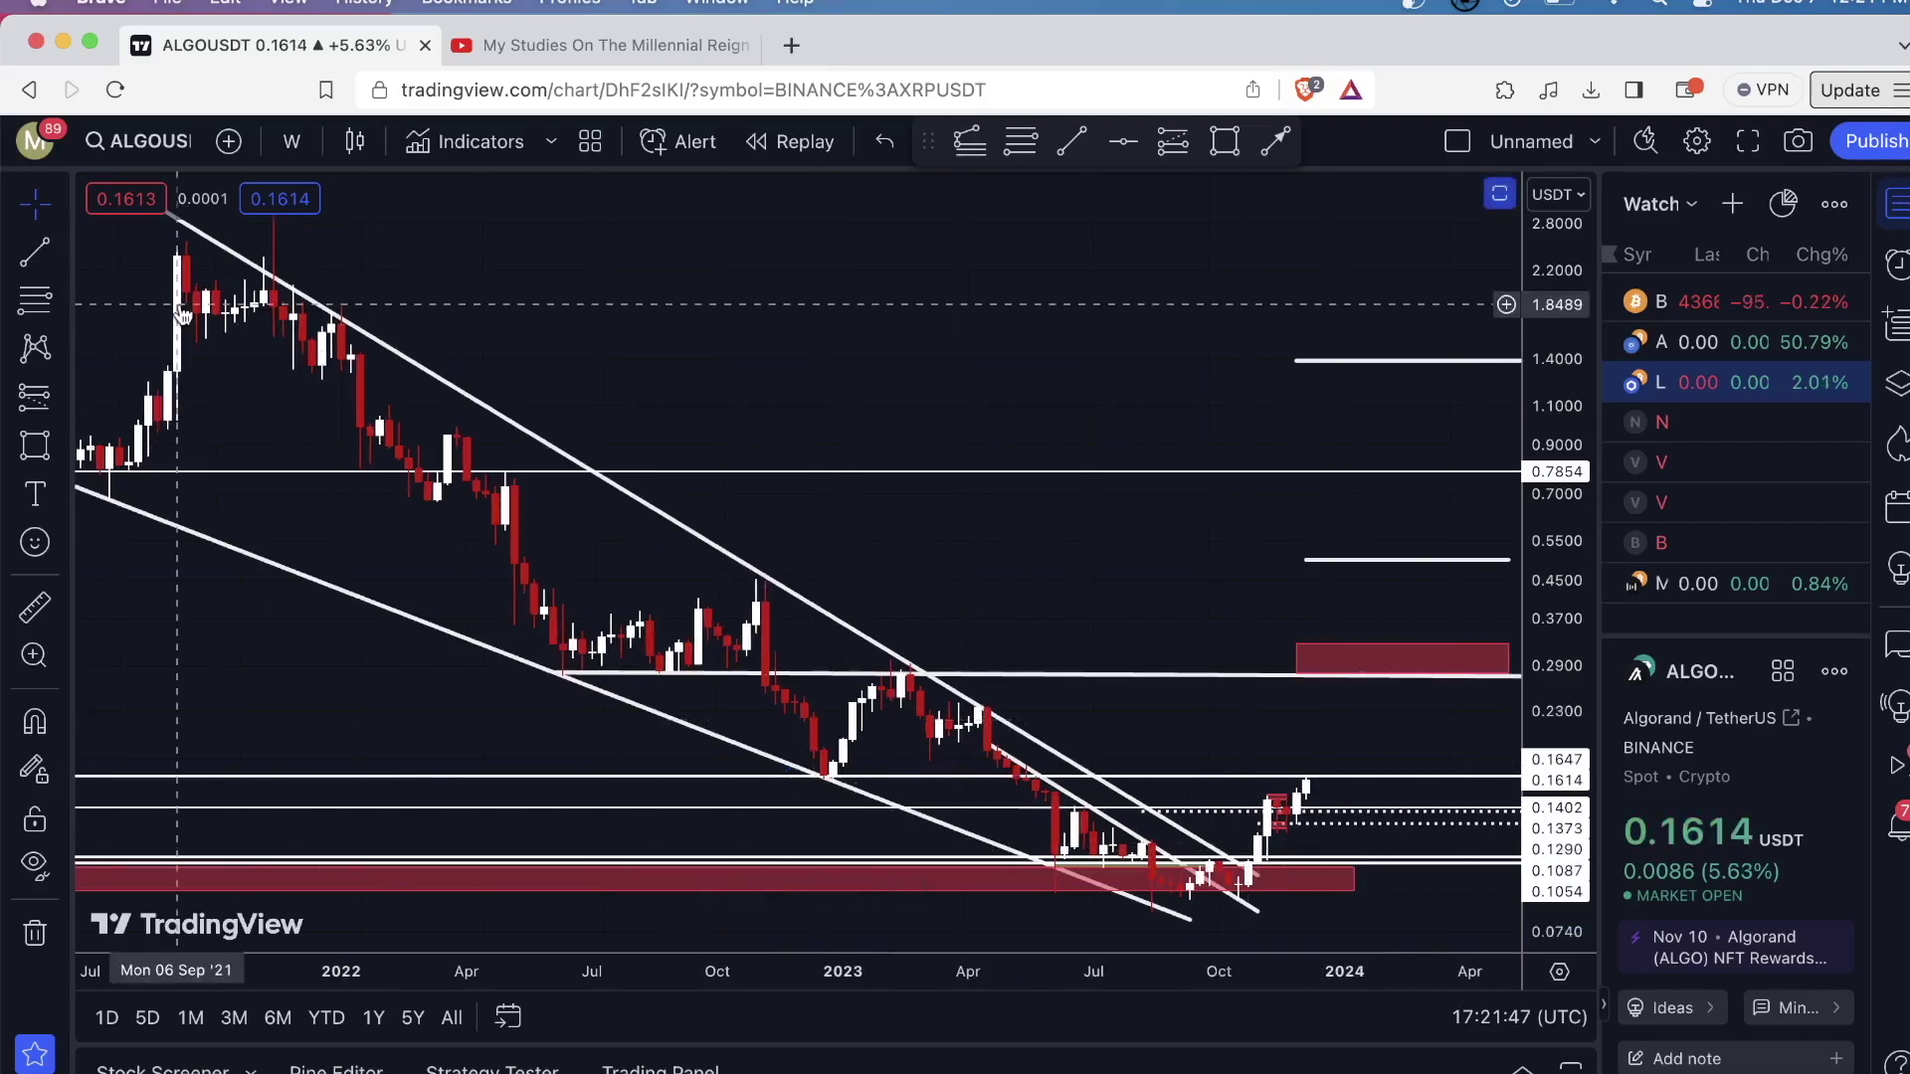
pyautogui.click(292, 142)
pyautogui.scroll(-5, 428, 458)
pyautogui.click(537, 651)
pyautogui.scroll(-3, 617, 648)
pyautogui.scroll(2, 617, 648)
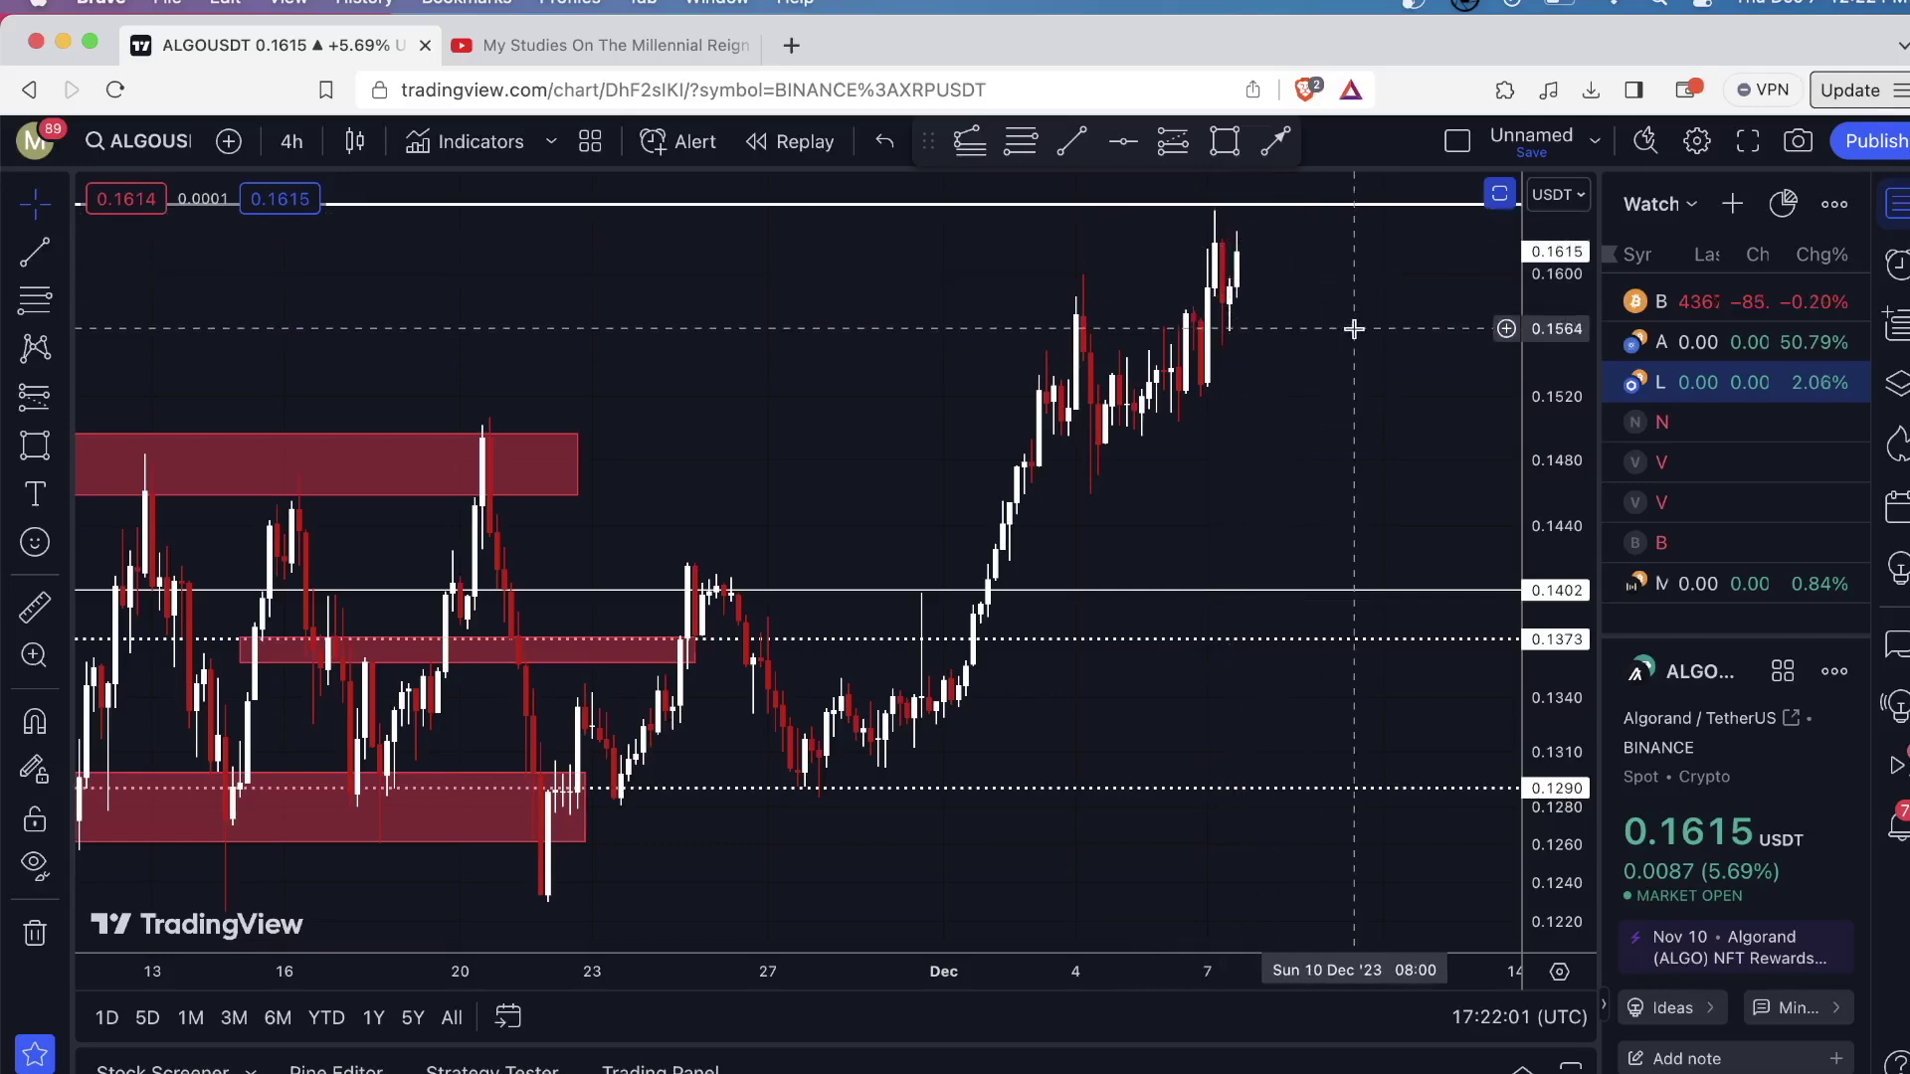
# - Show the RSI and stochastic panes, then maximize the price pane to hide them
pyautogui.press('super+z')
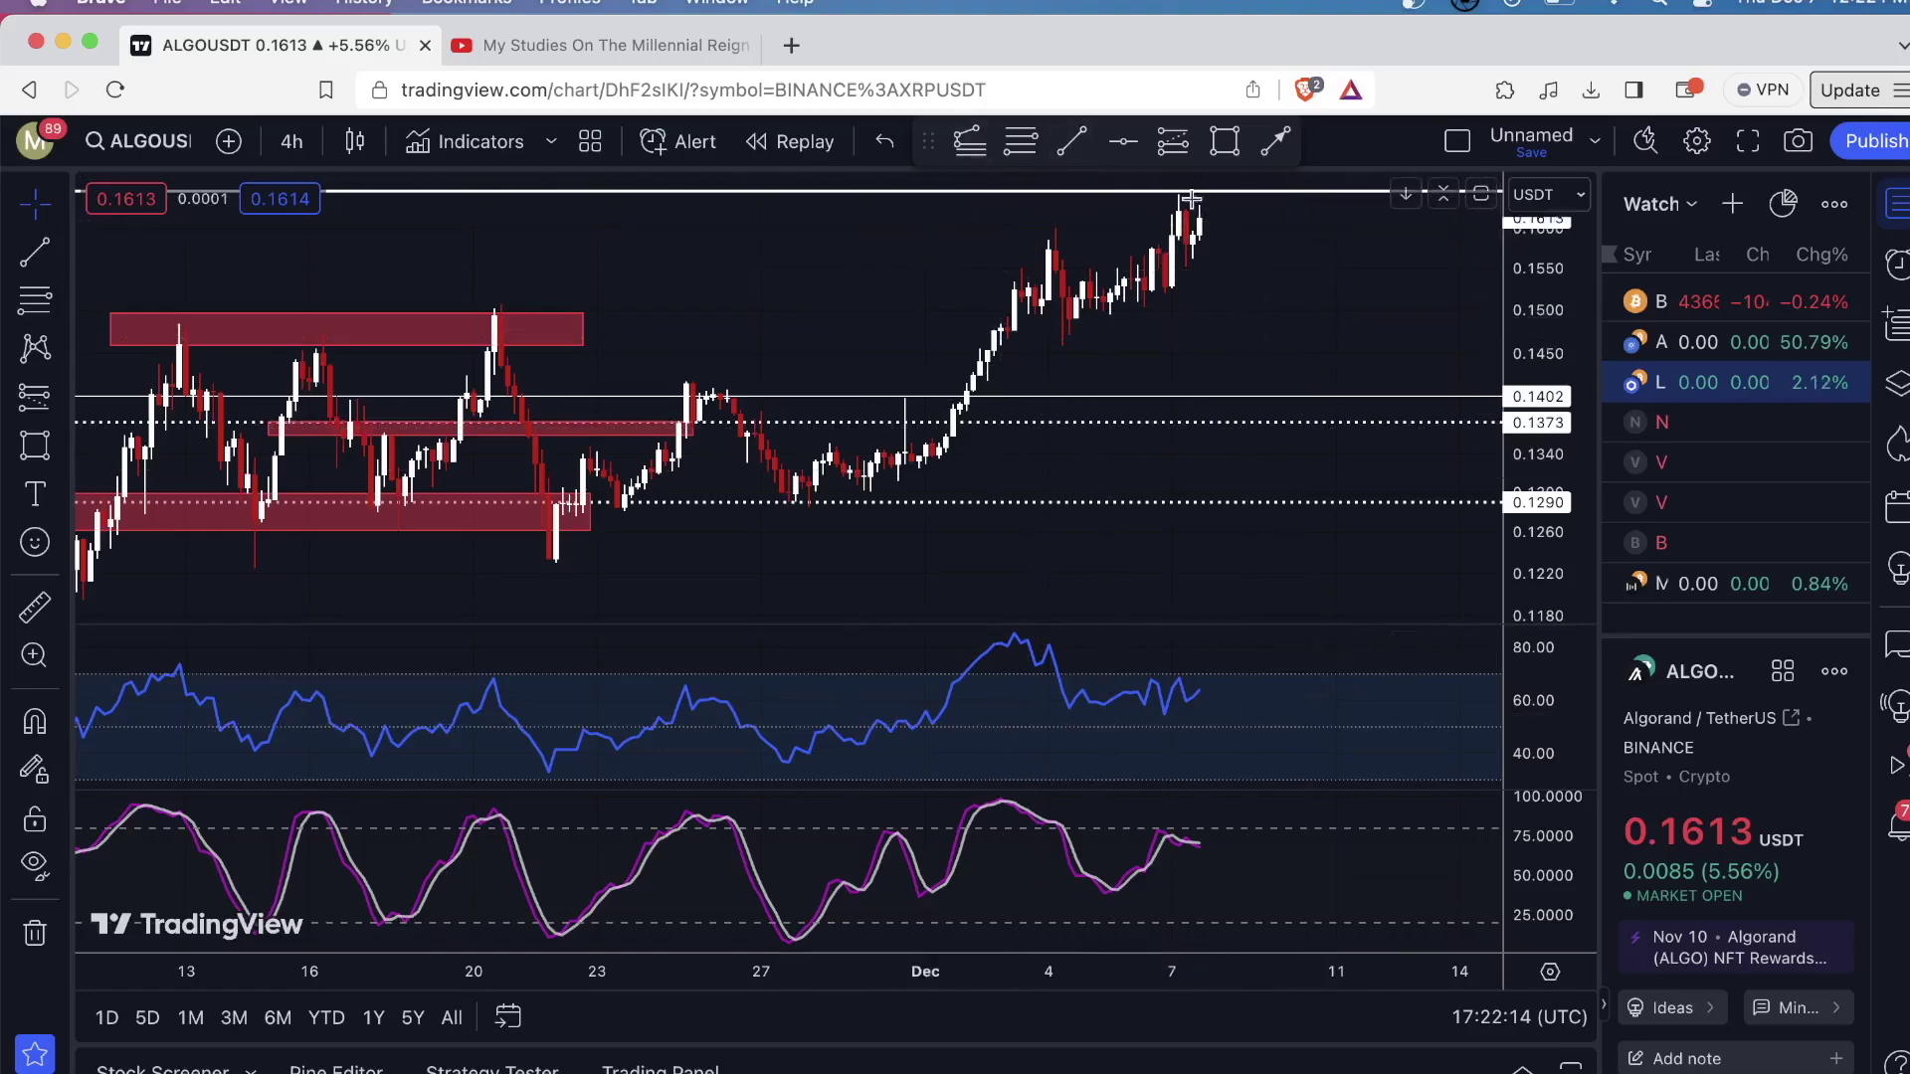
pyautogui.doubleClick(1259, 291)
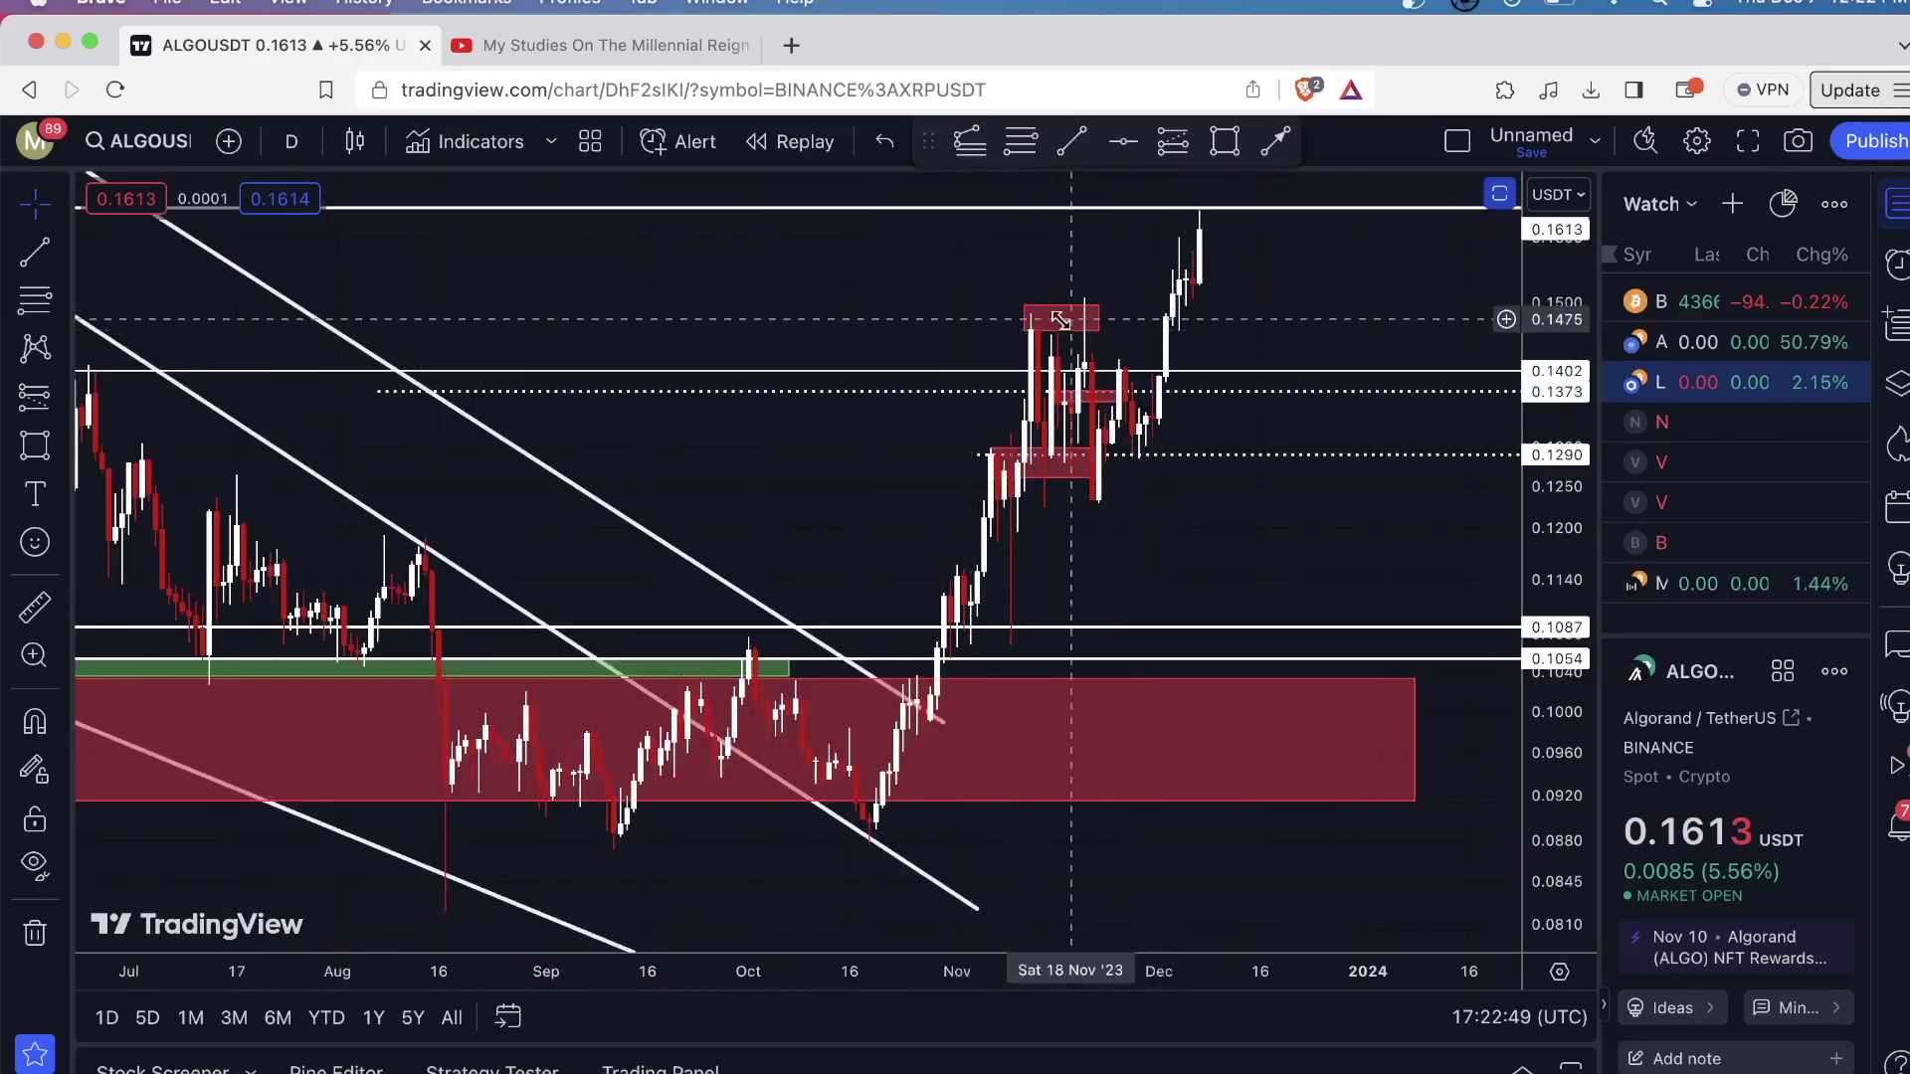
pyautogui.scroll(-3, 945, 292)
pyautogui.scroll(-5, 945, 292)
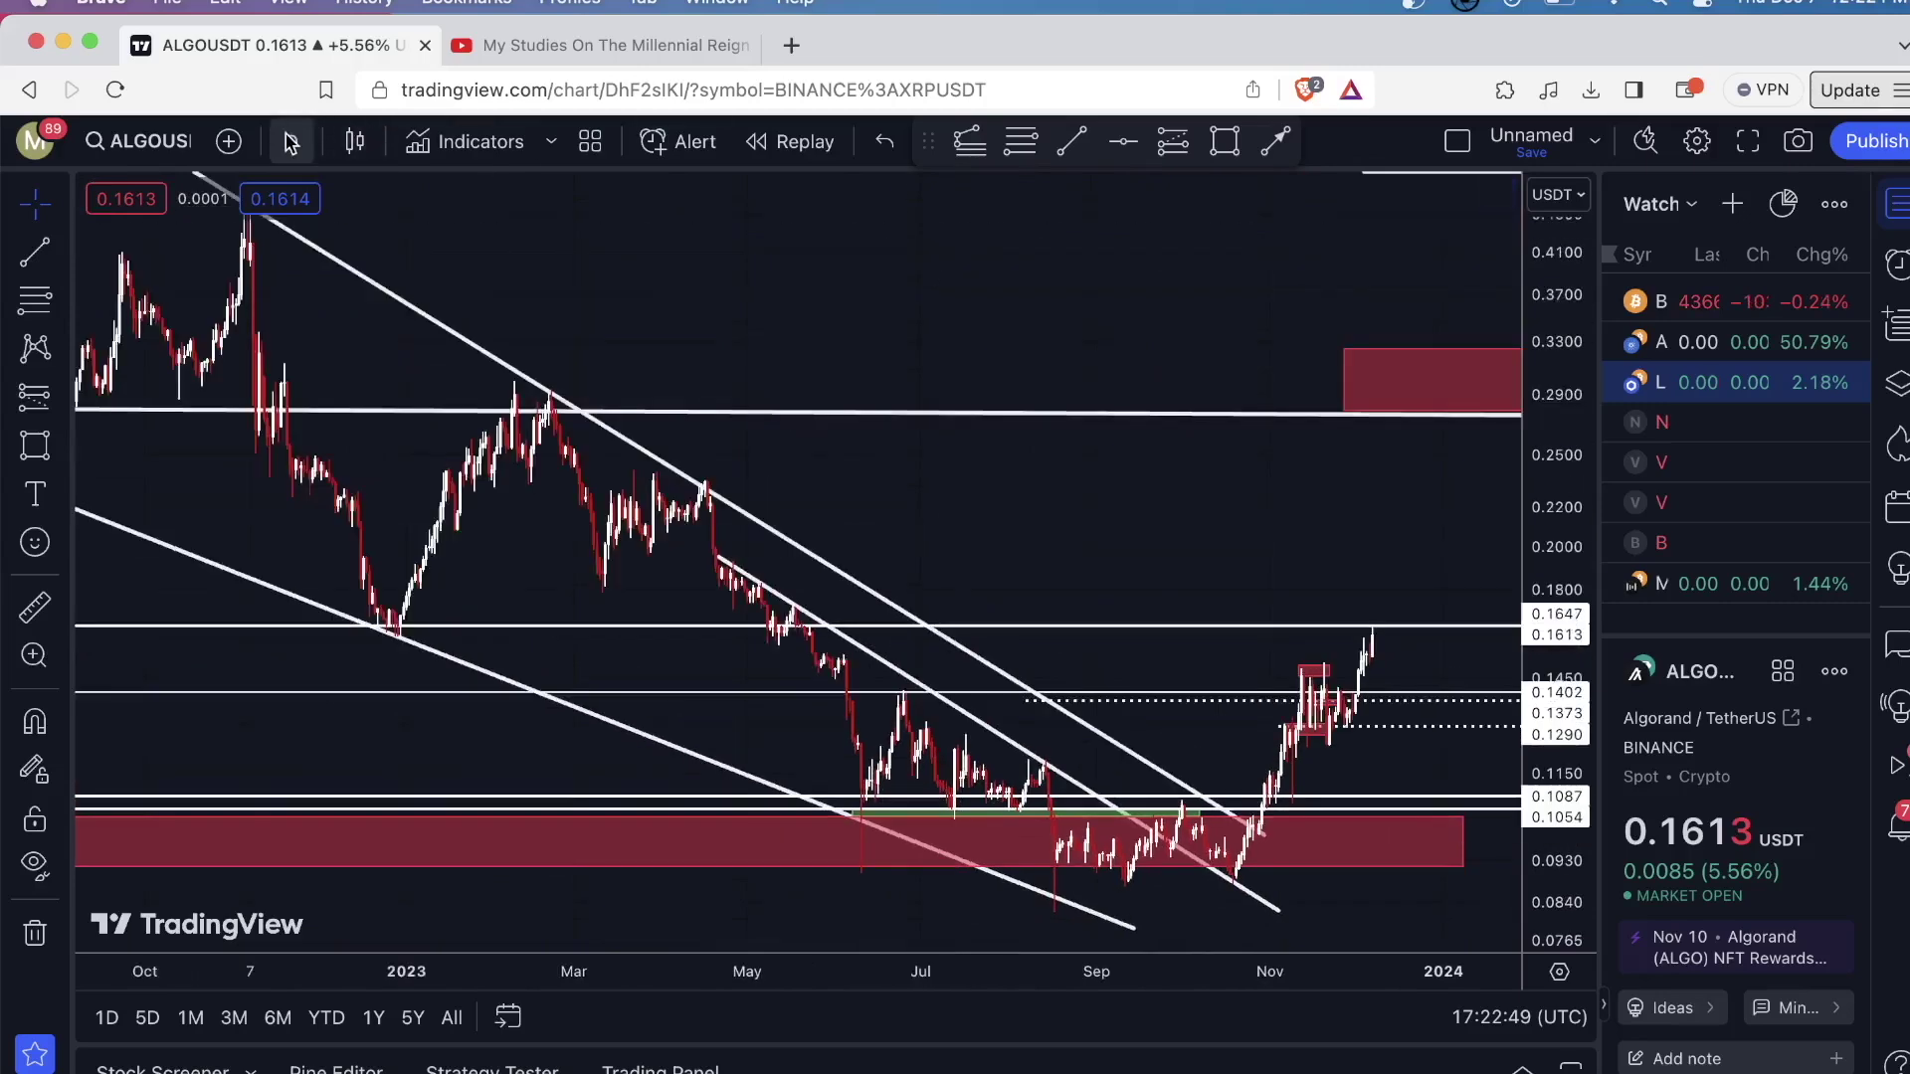
# - Set the chart interval back to 1 week
pyautogui.click(292, 141)
pyautogui.scroll(-5, 426, 470)
pyautogui.click(298, 666)
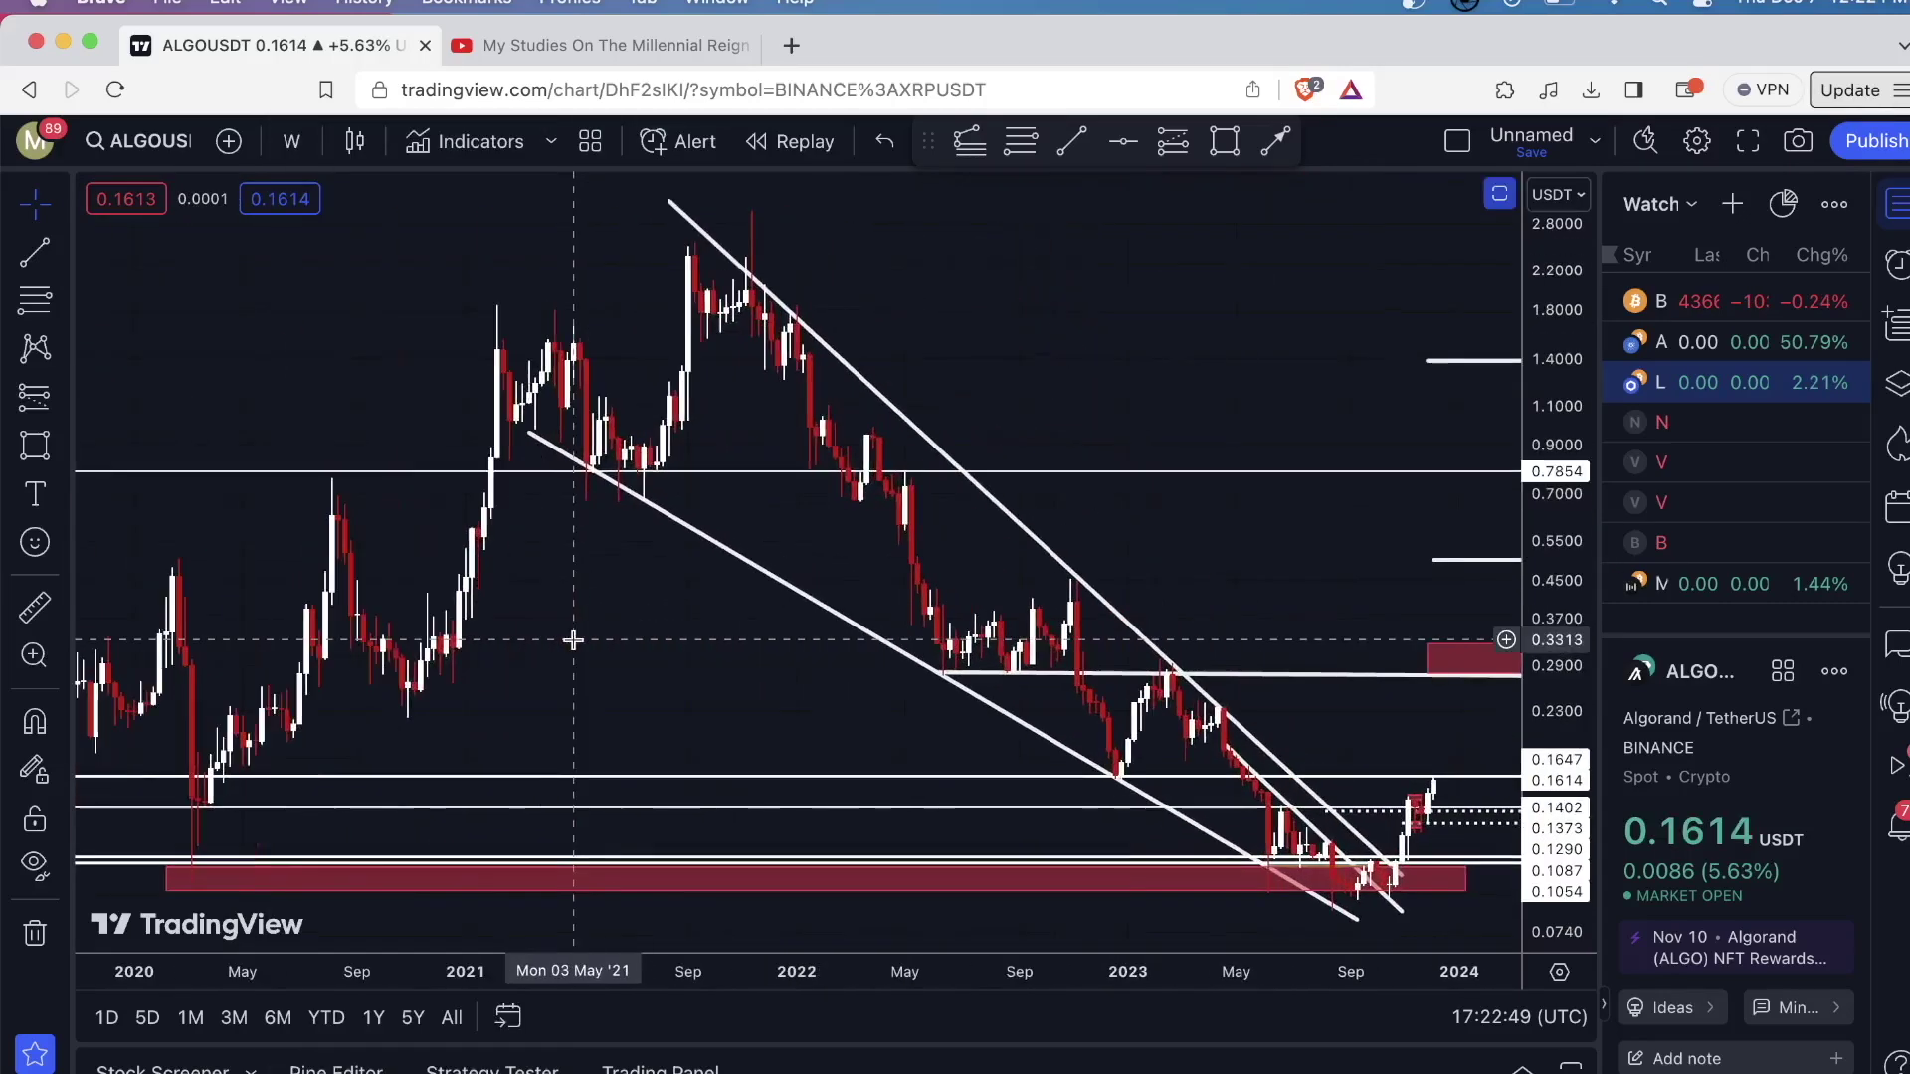
pyautogui.scroll(2, 1134, 791)
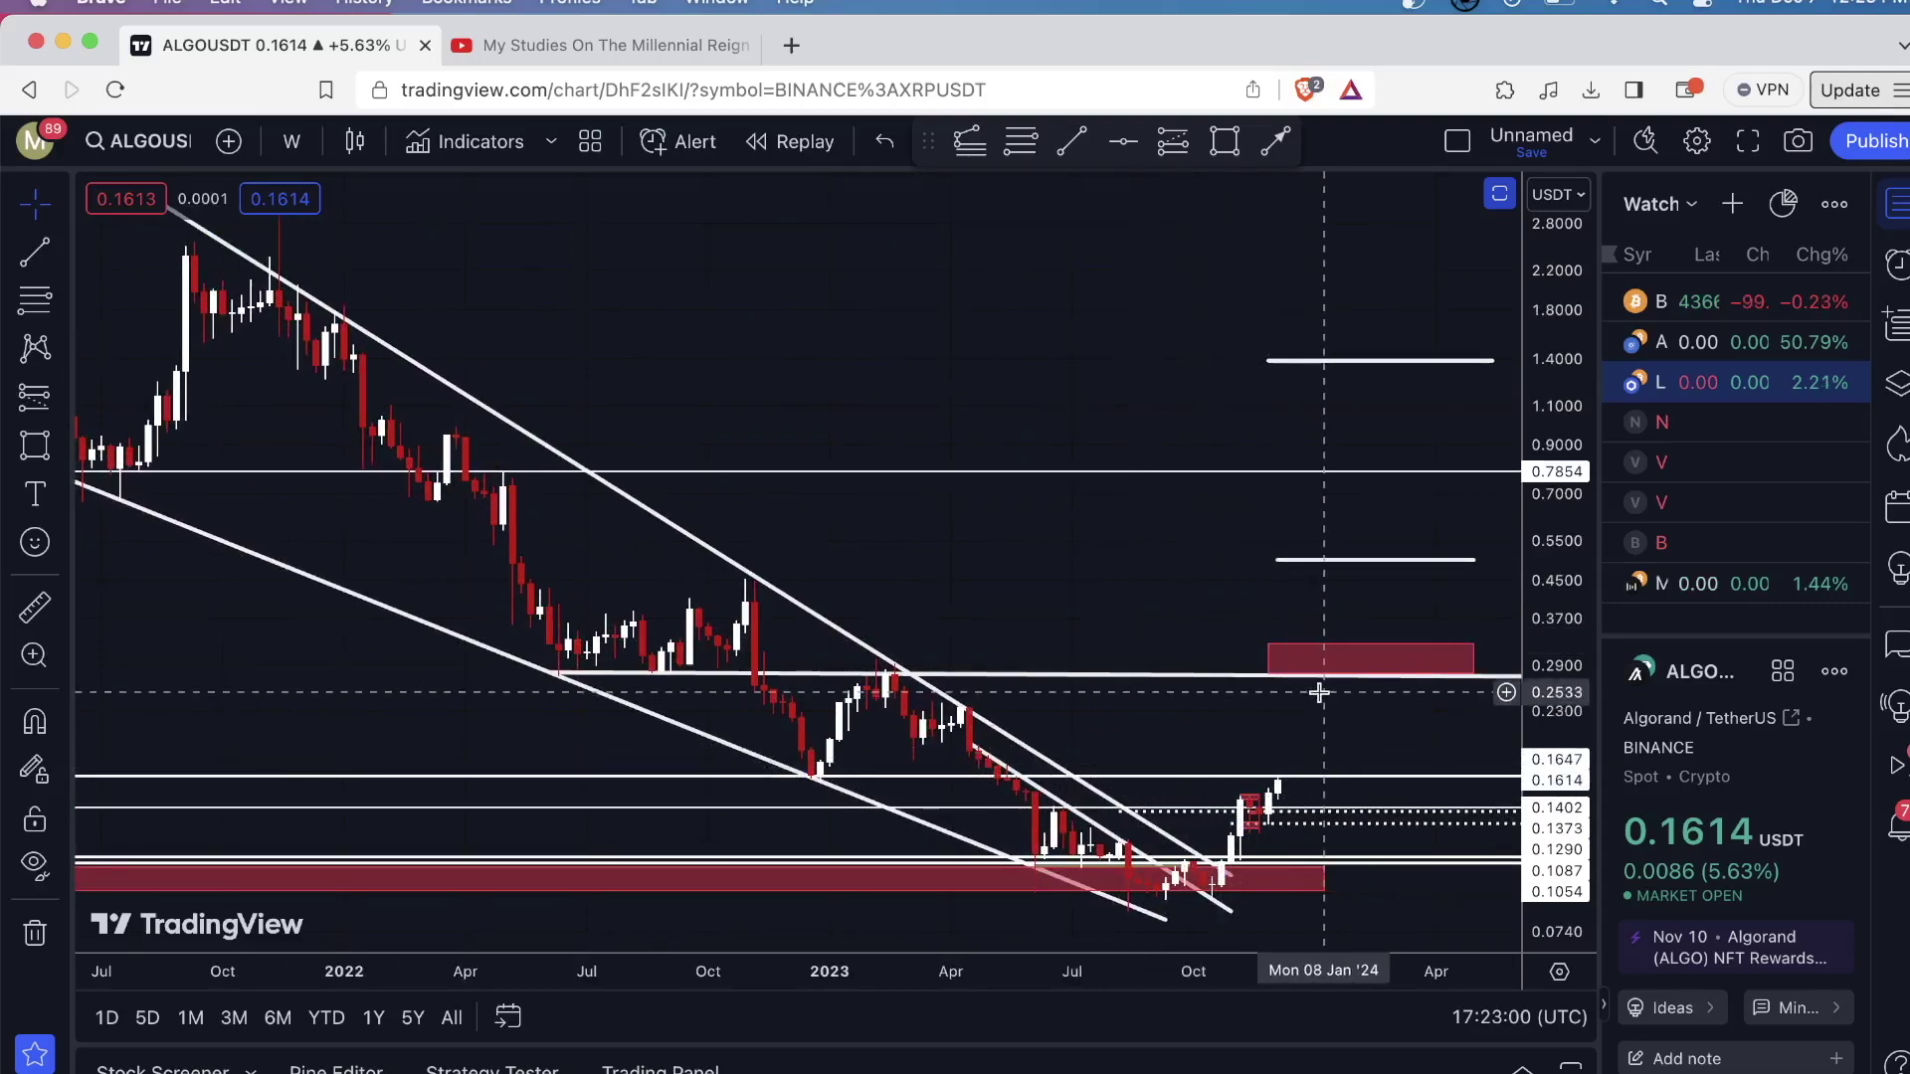
pyautogui.scroll(-1, 1213, 729)
pyautogui.scroll(-4, 1130, 673)
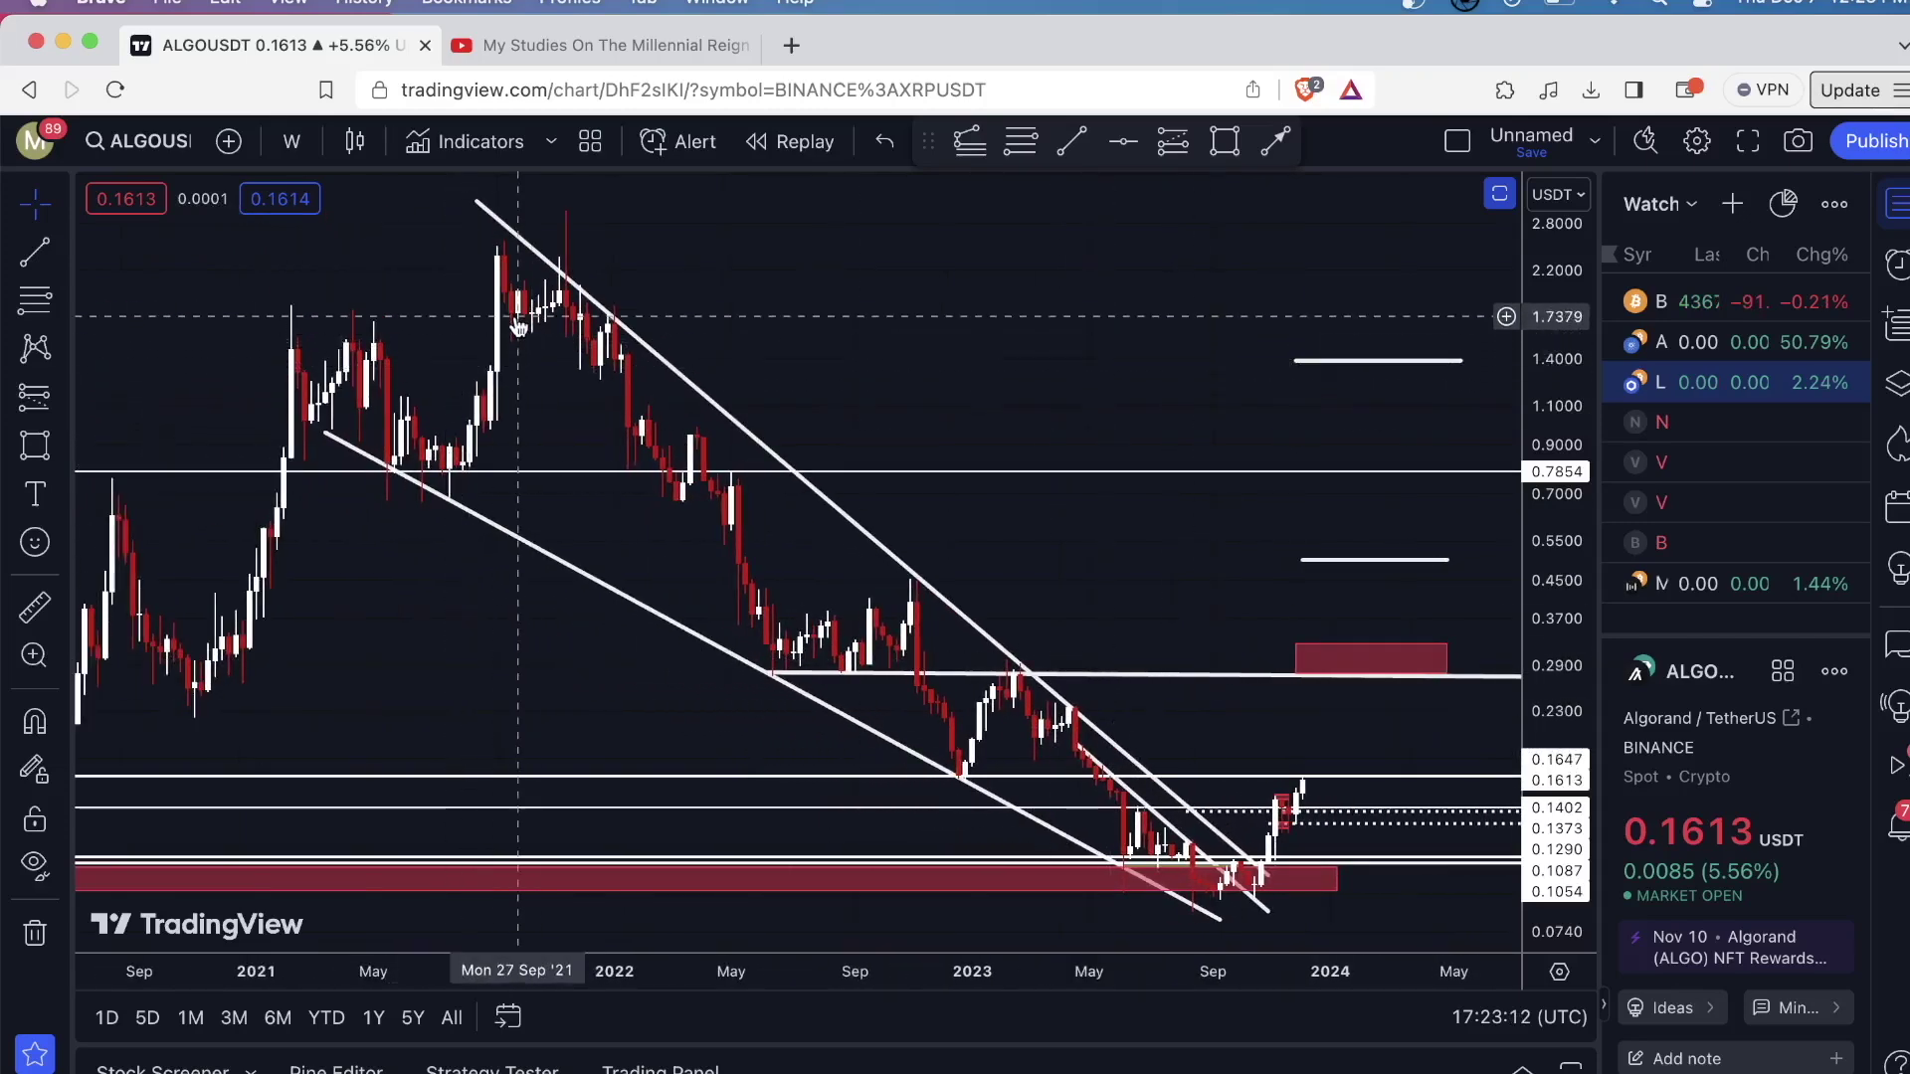
pyautogui.scroll(-2, 560, 386)
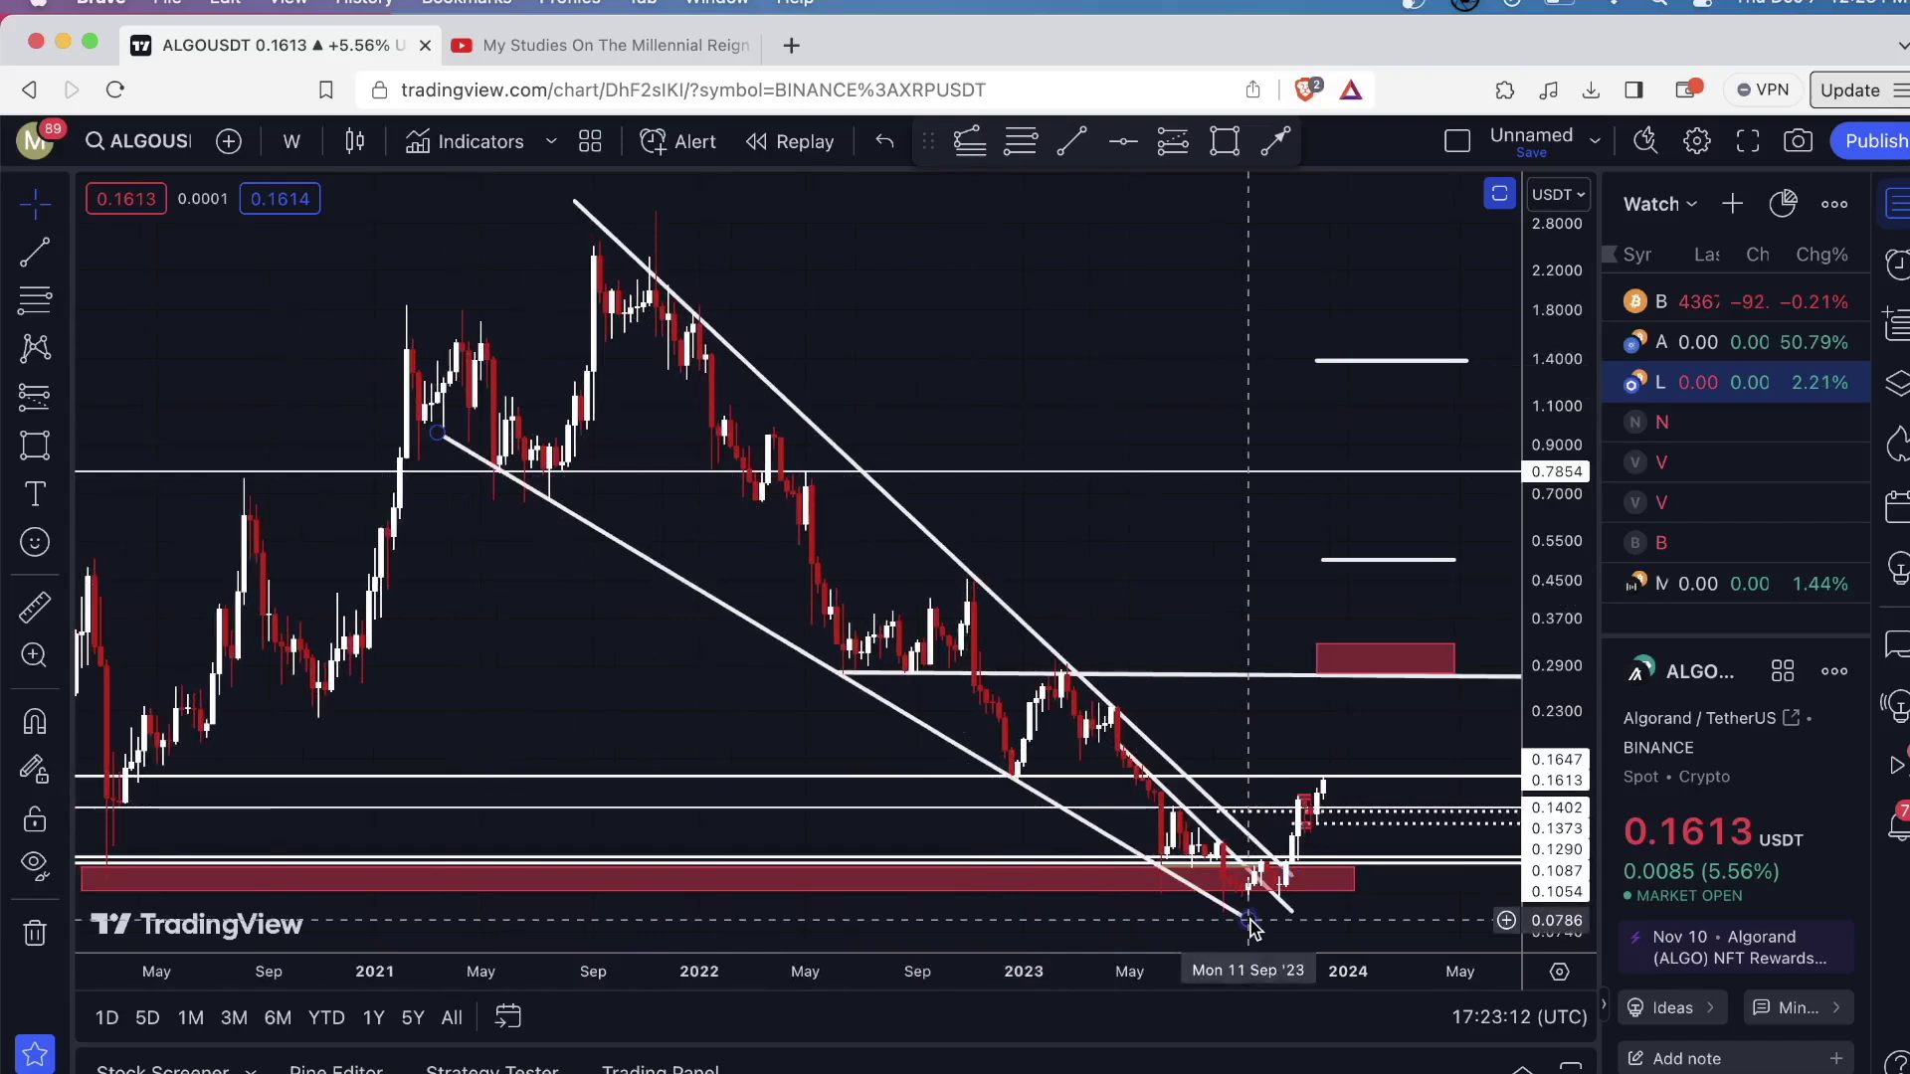
pyautogui.scroll(2, 1171, 537)
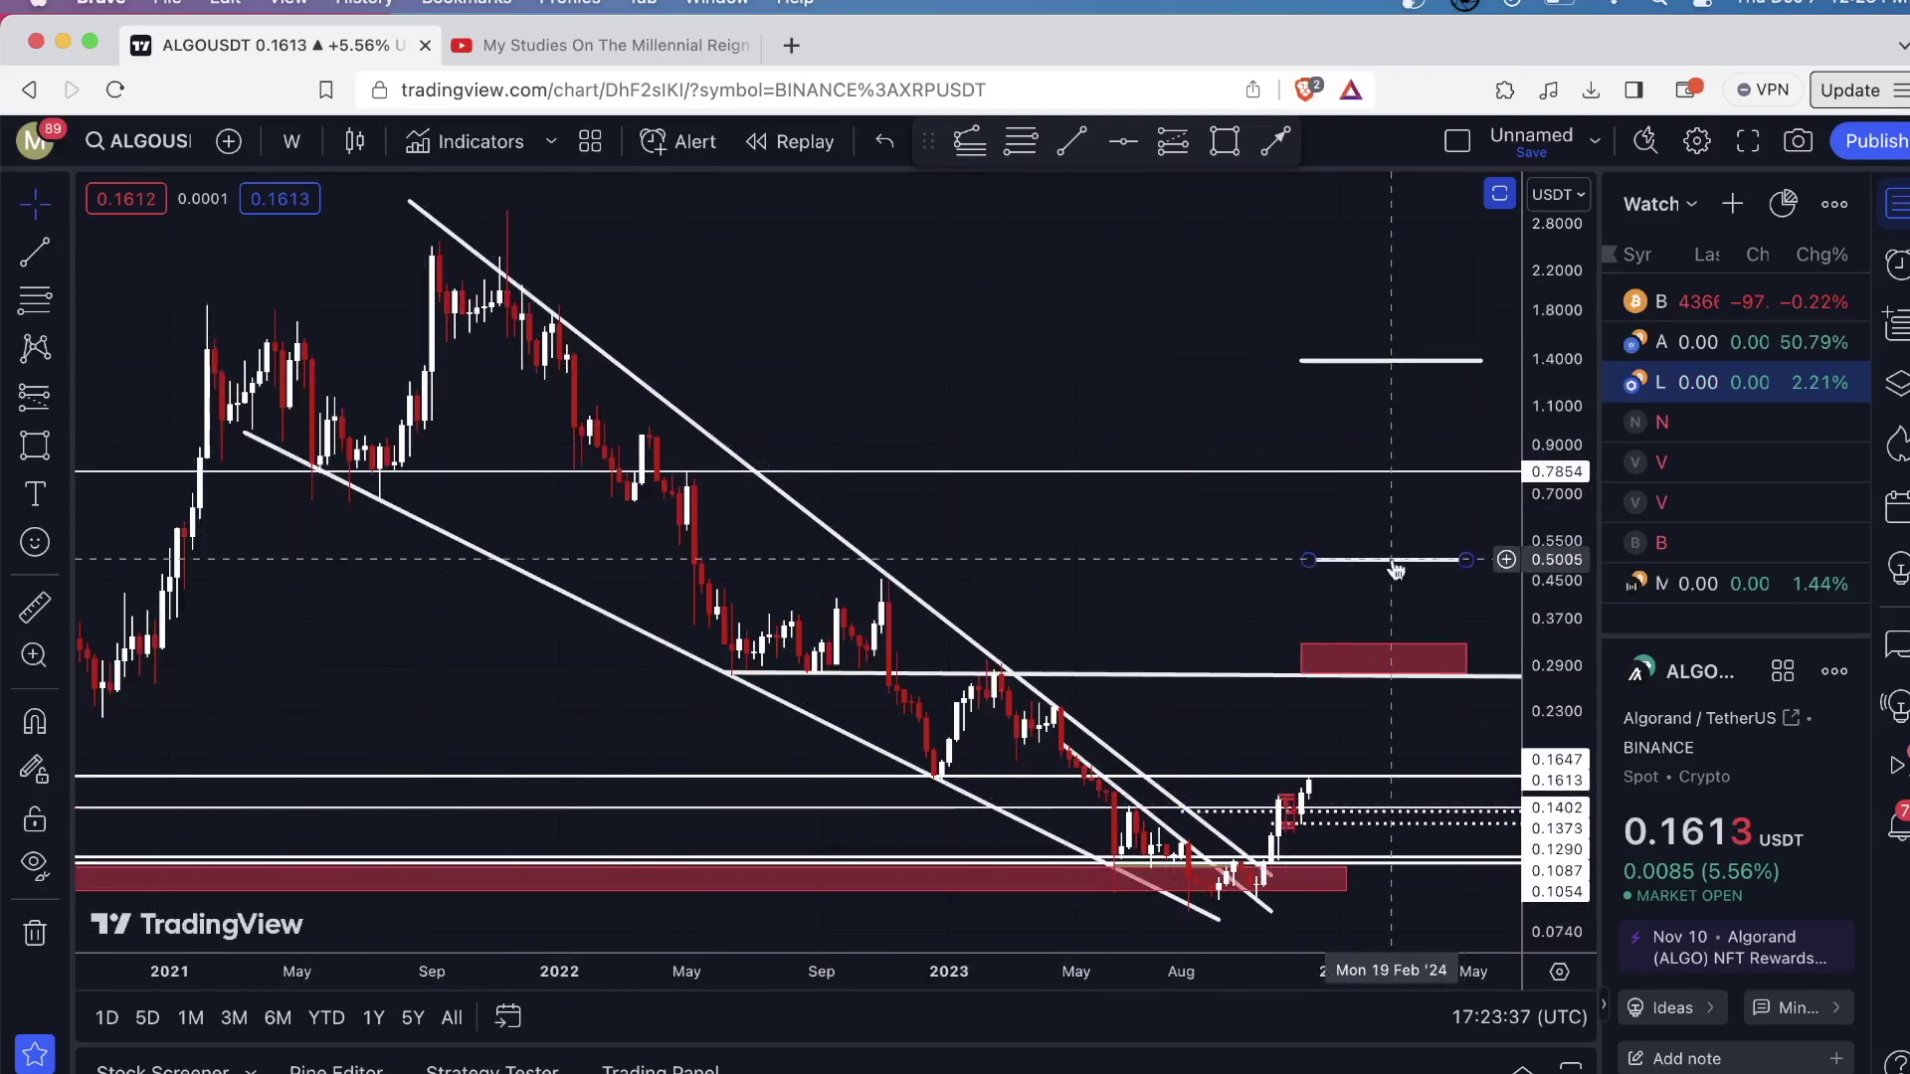
pyautogui.scroll(1, 1276, 530)
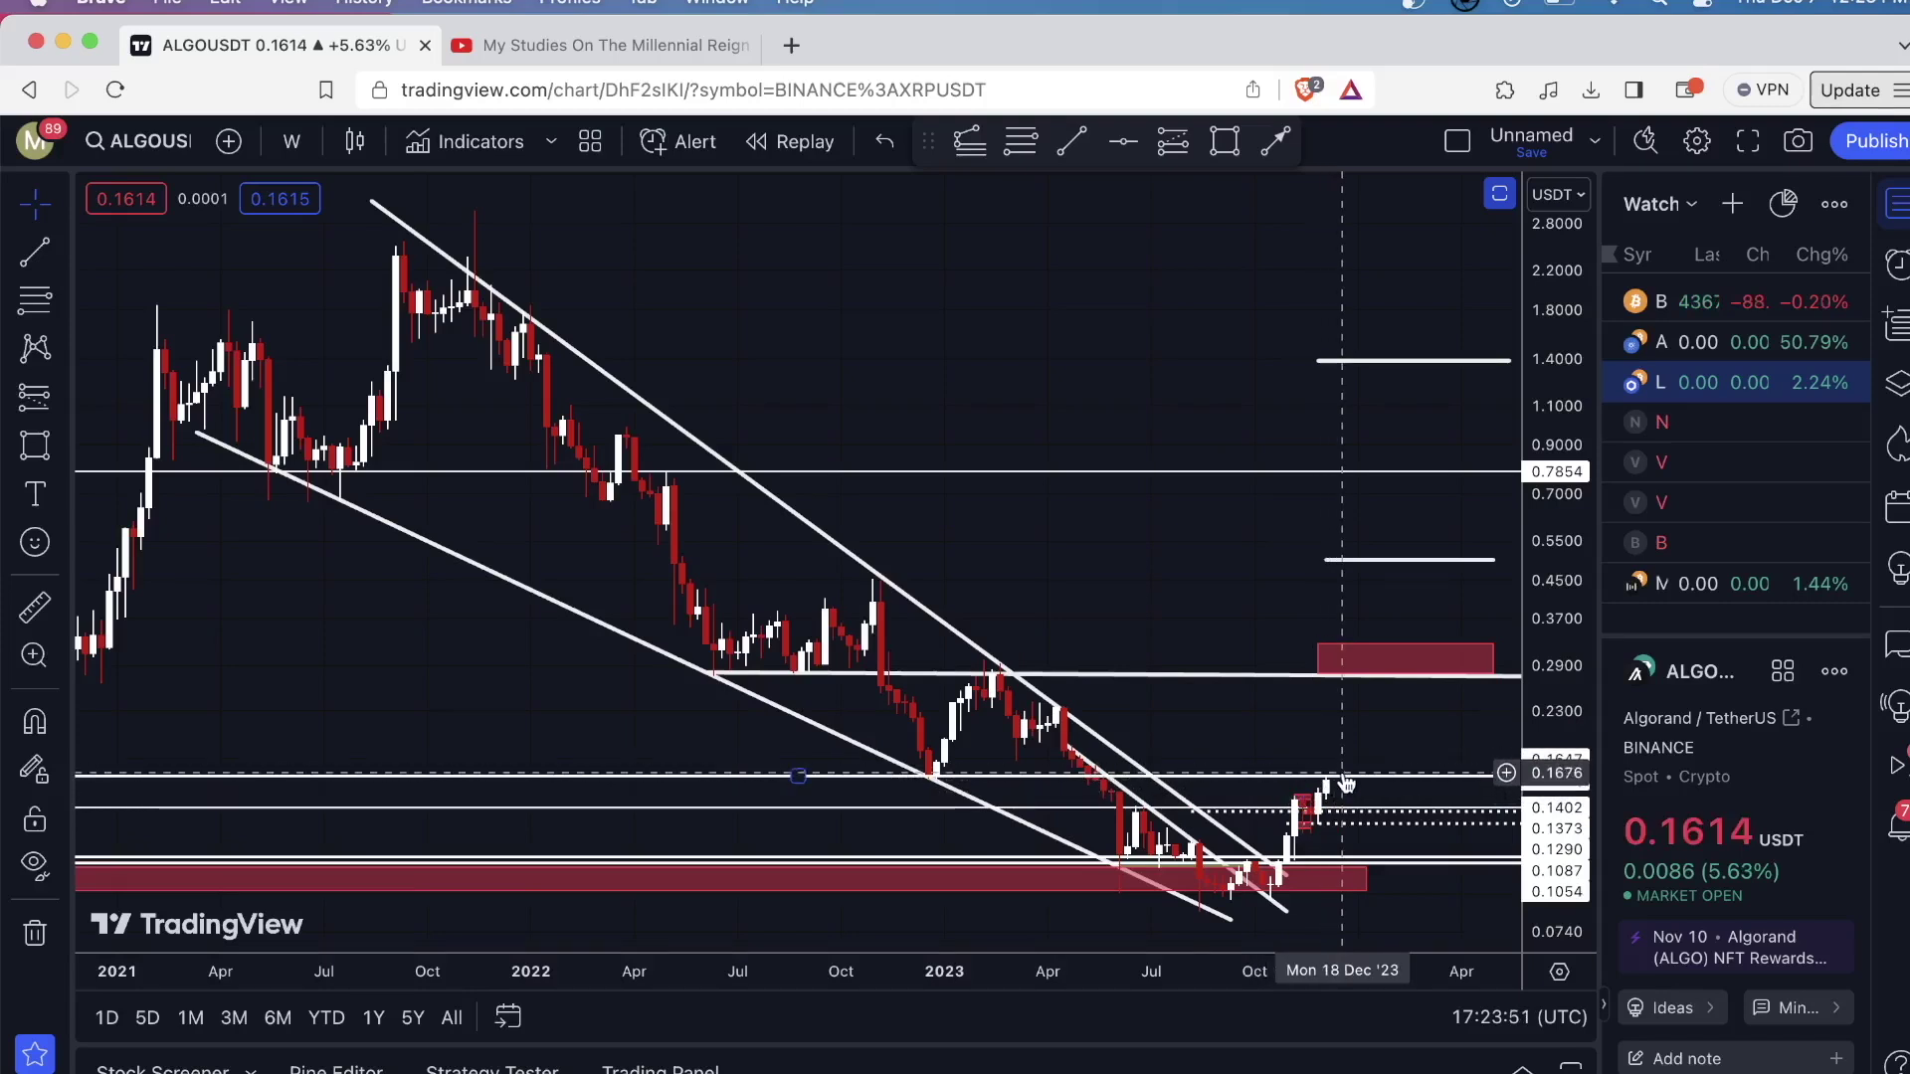
pyautogui.scroll(5, 1353, 758)
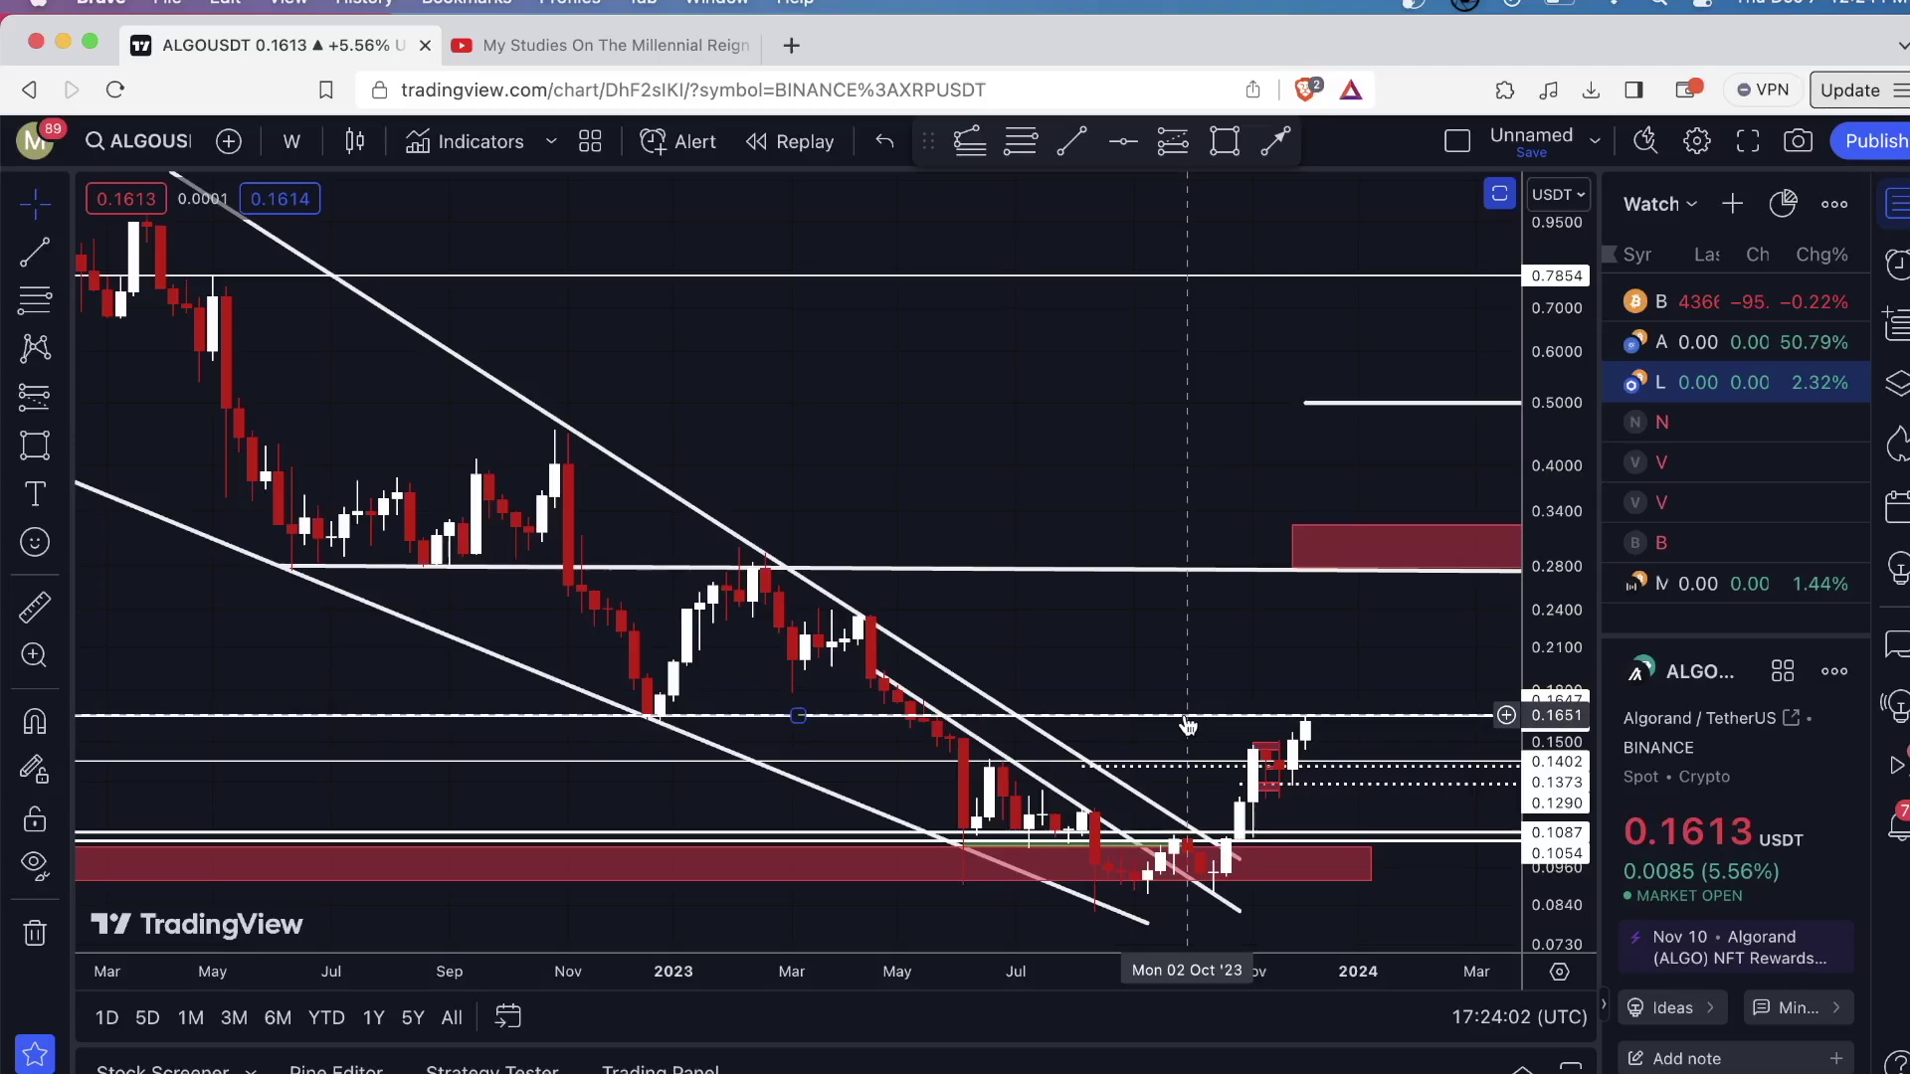
pyautogui.scroll(-8, 1147, 682)
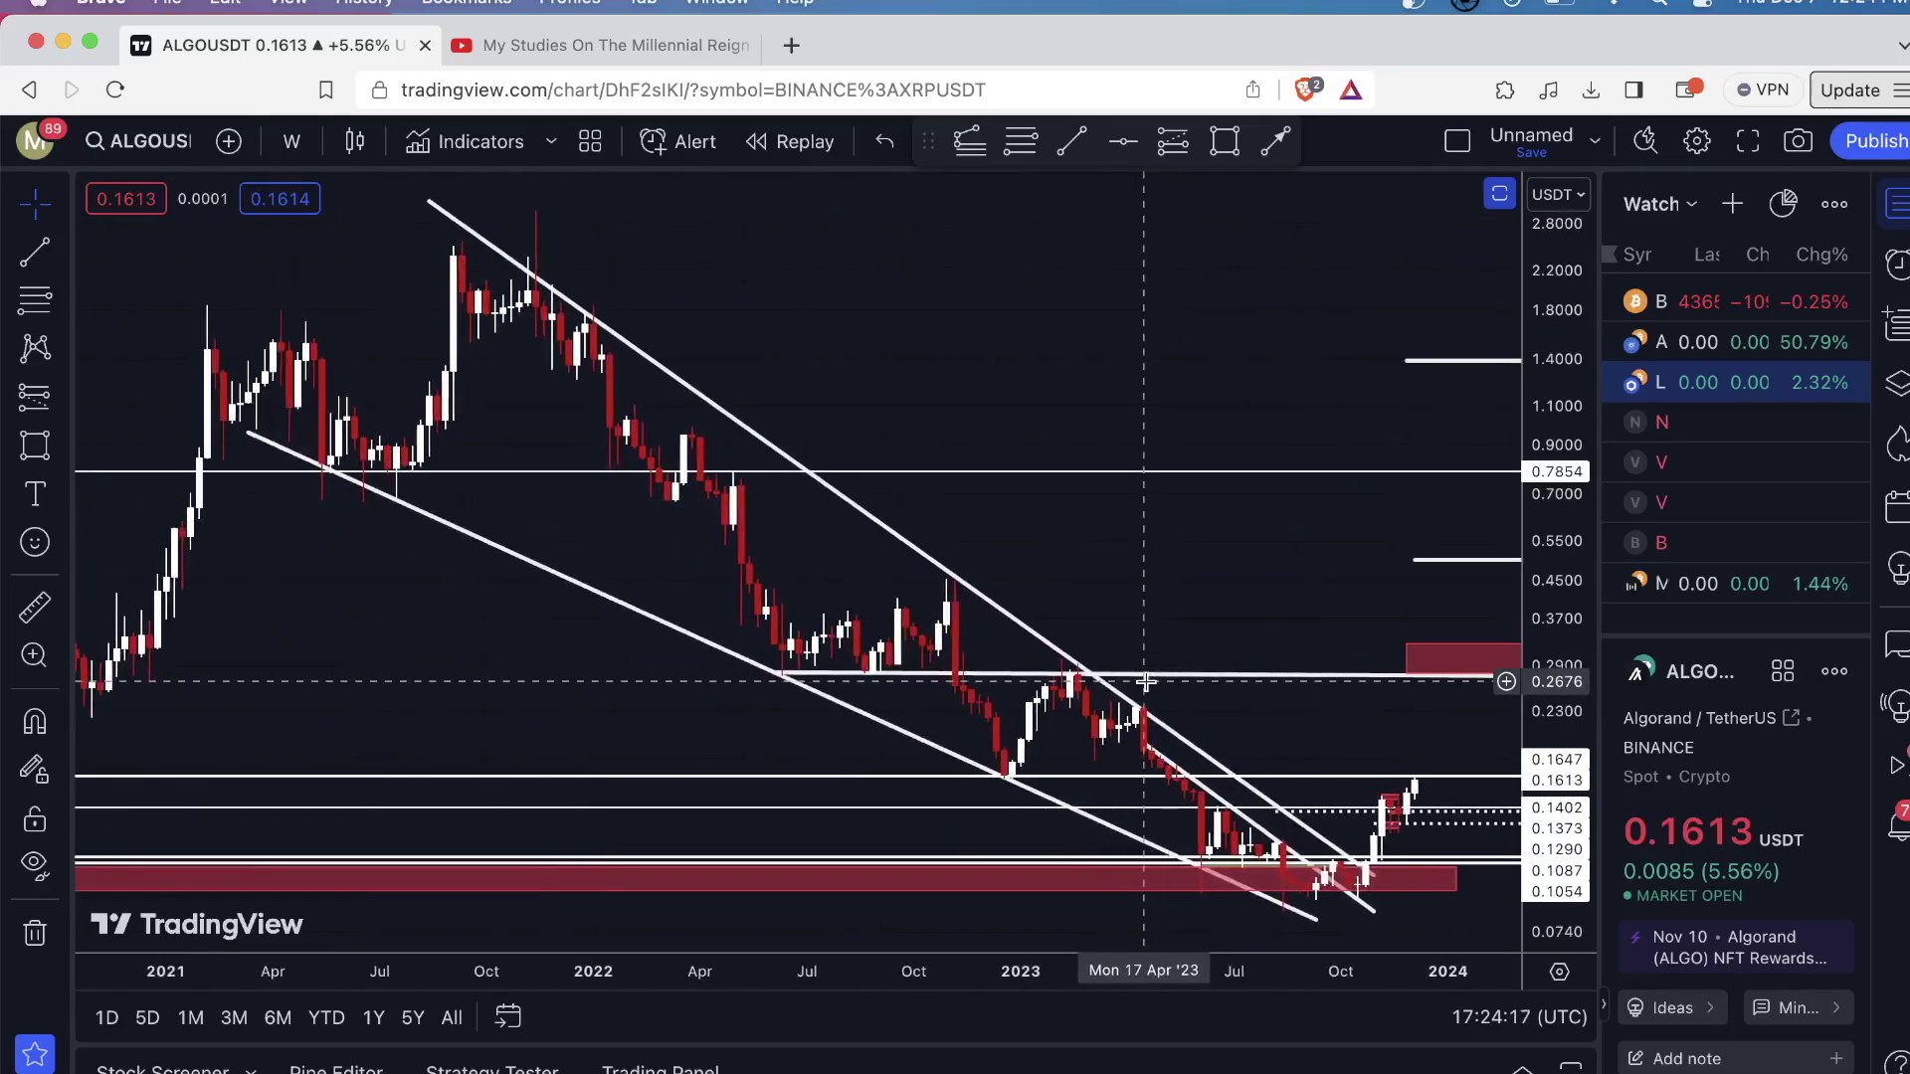
pyautogui.scroll(3, 1147, 681)
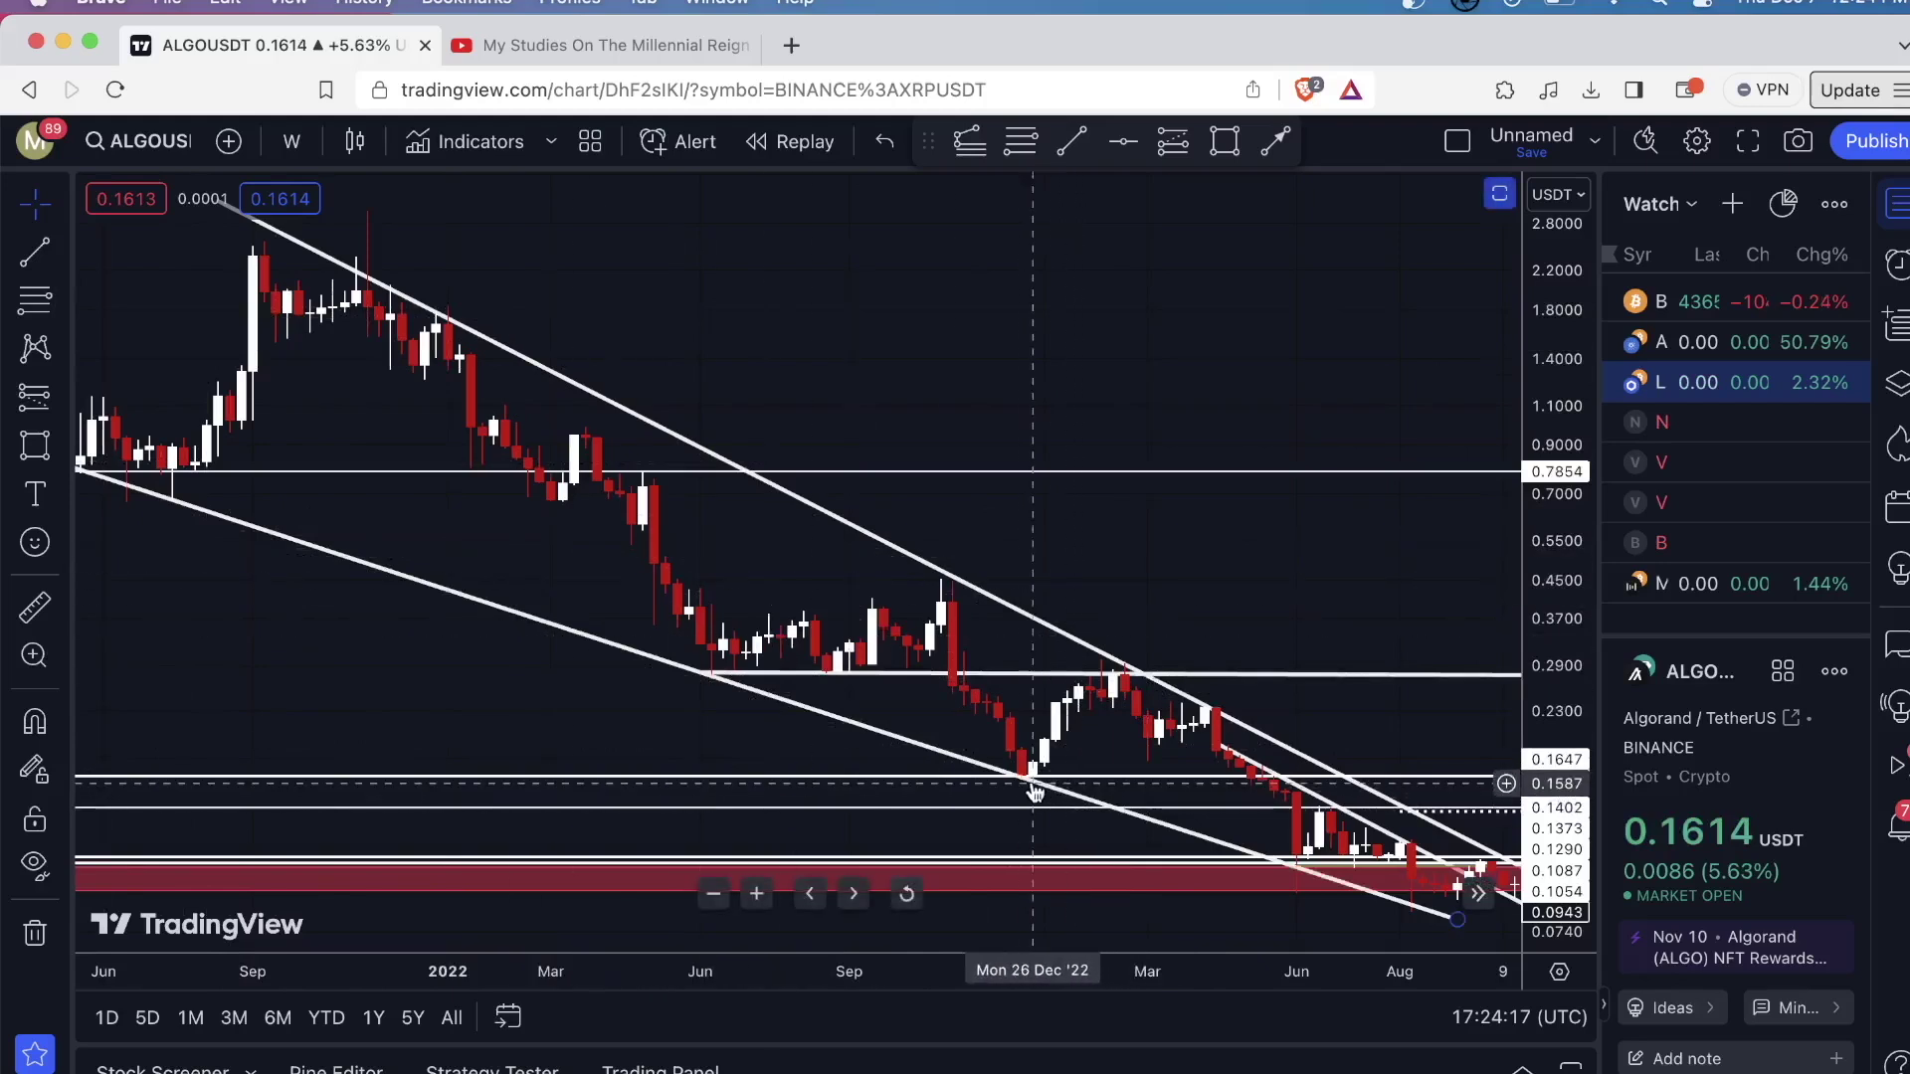
pyautogui.moveTo(1010, 786); pyautogui.dragTo(790, 786)
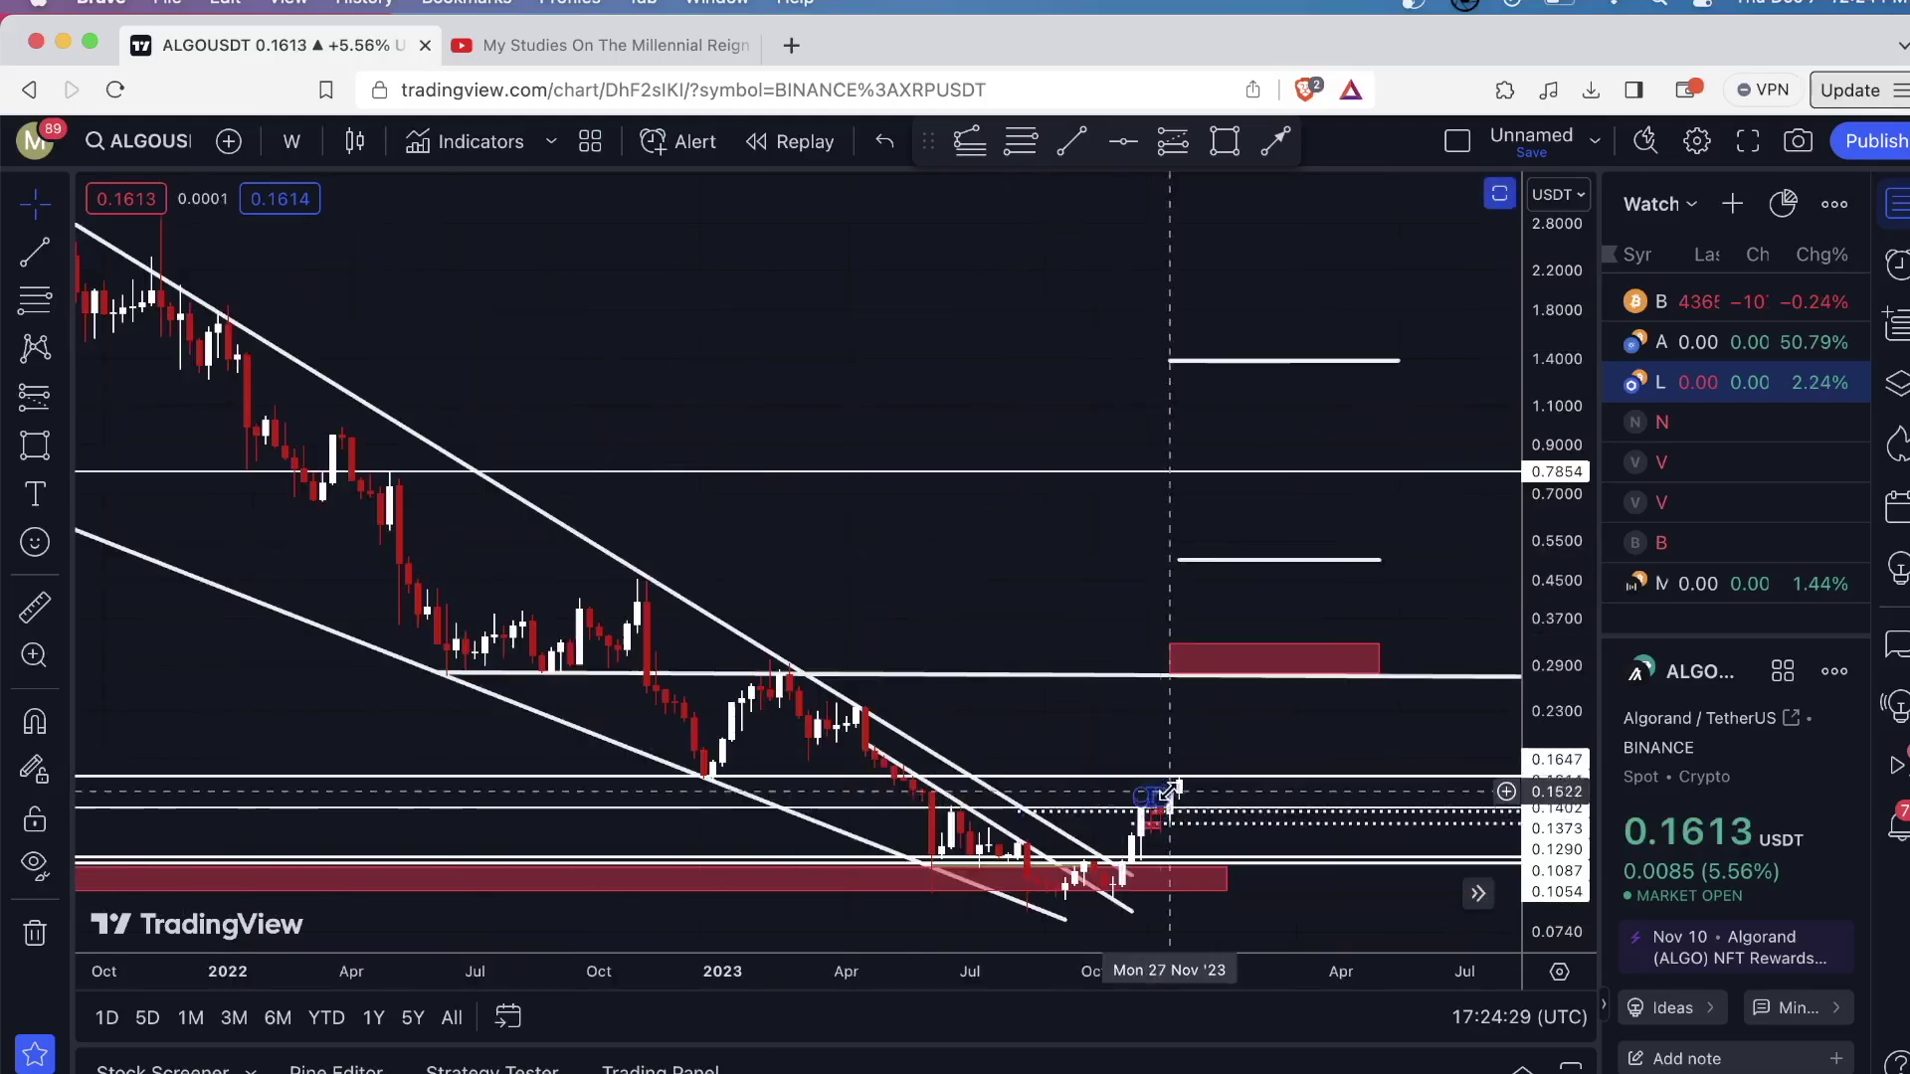
pyautogui.hscroll(-5, 1023, 604)
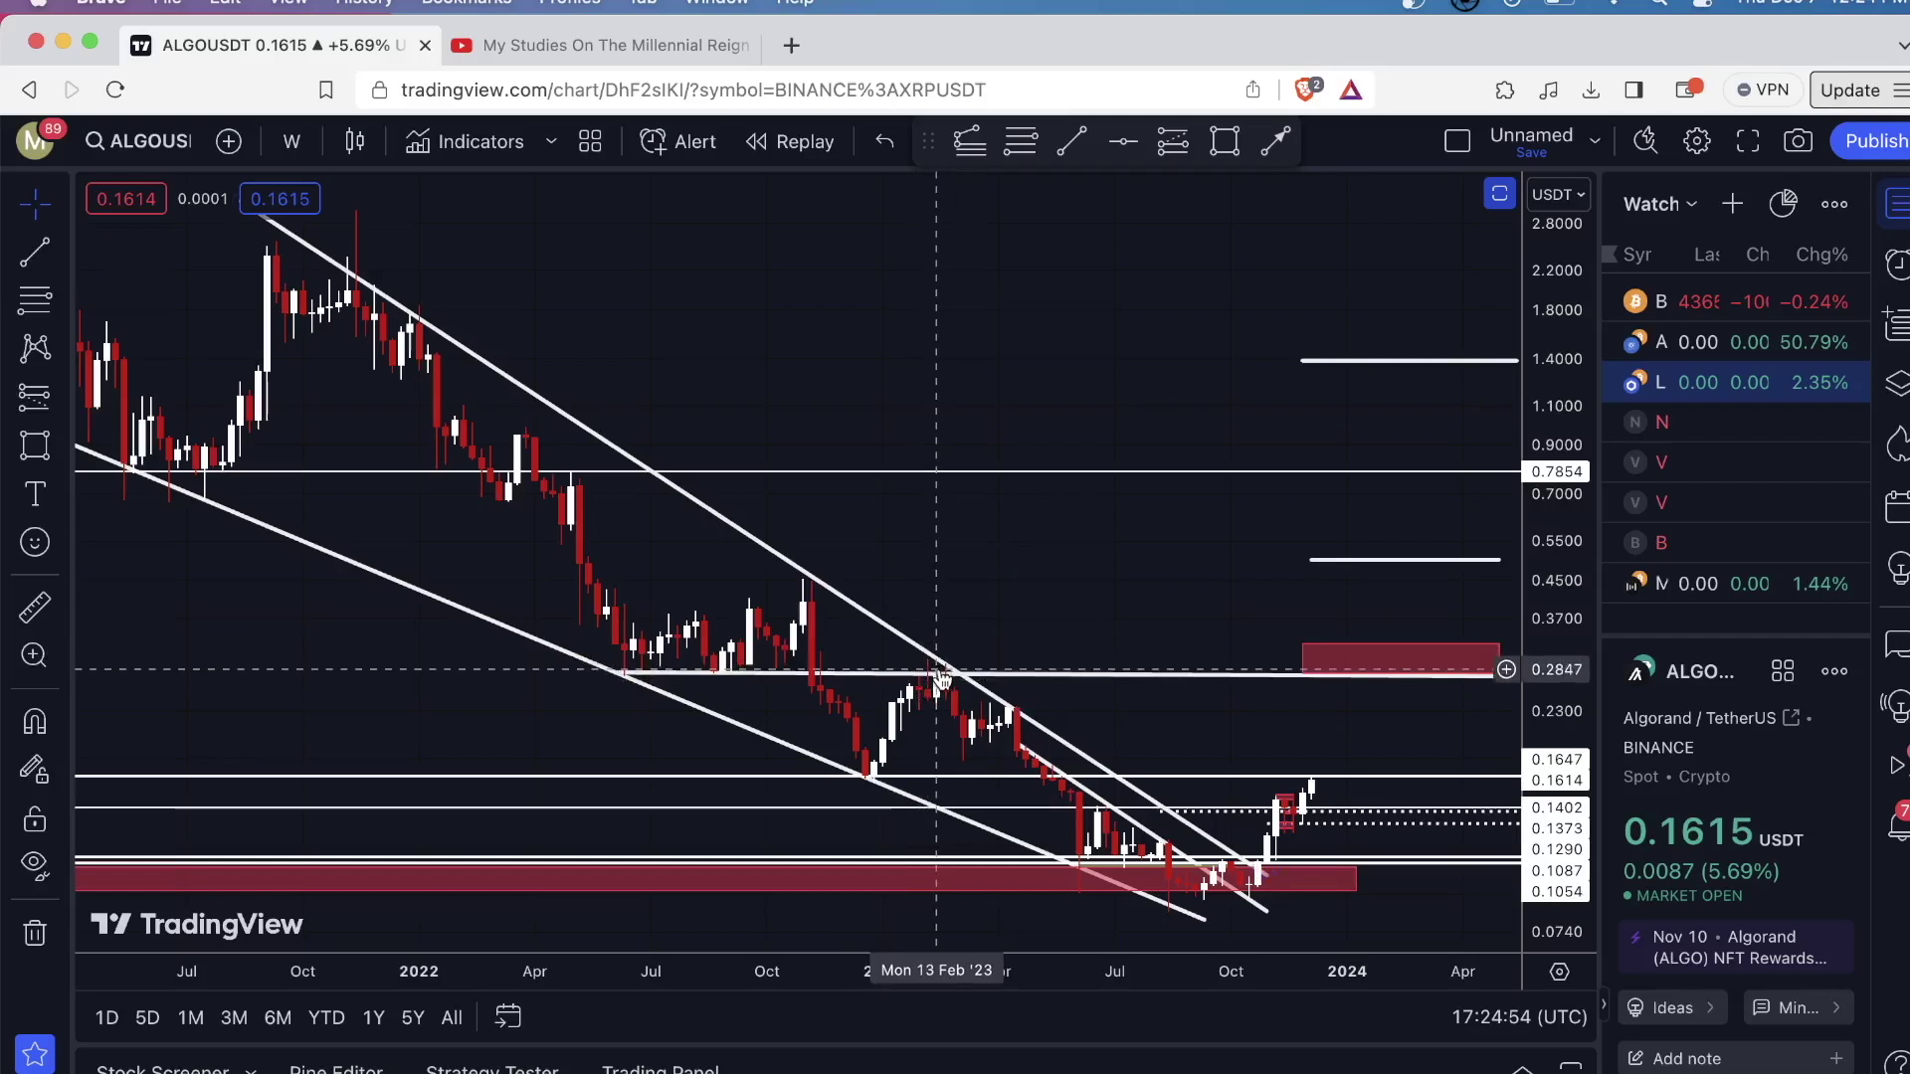
pyautogui.moveTo(940, 679); pyautogui.dragTo(1027, 685)
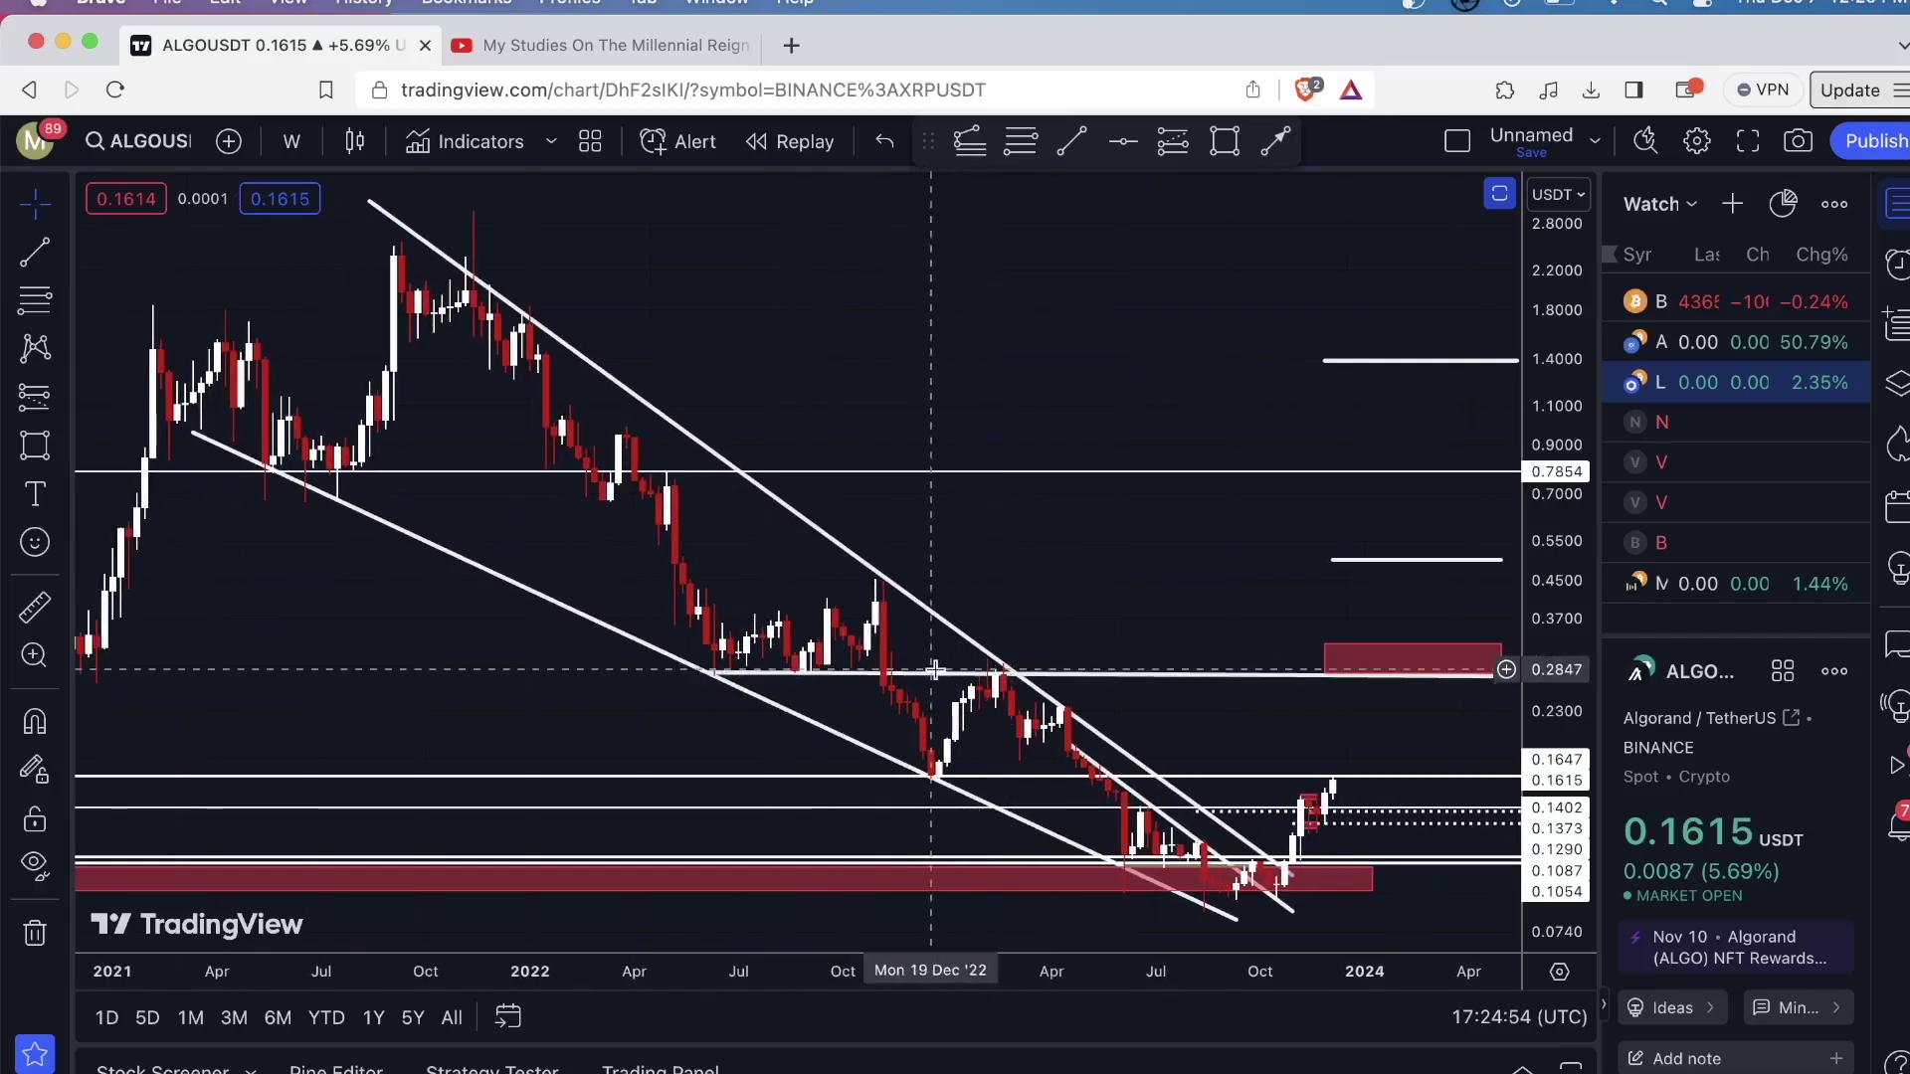
pyautogui.scroll(-2, 999, 681)
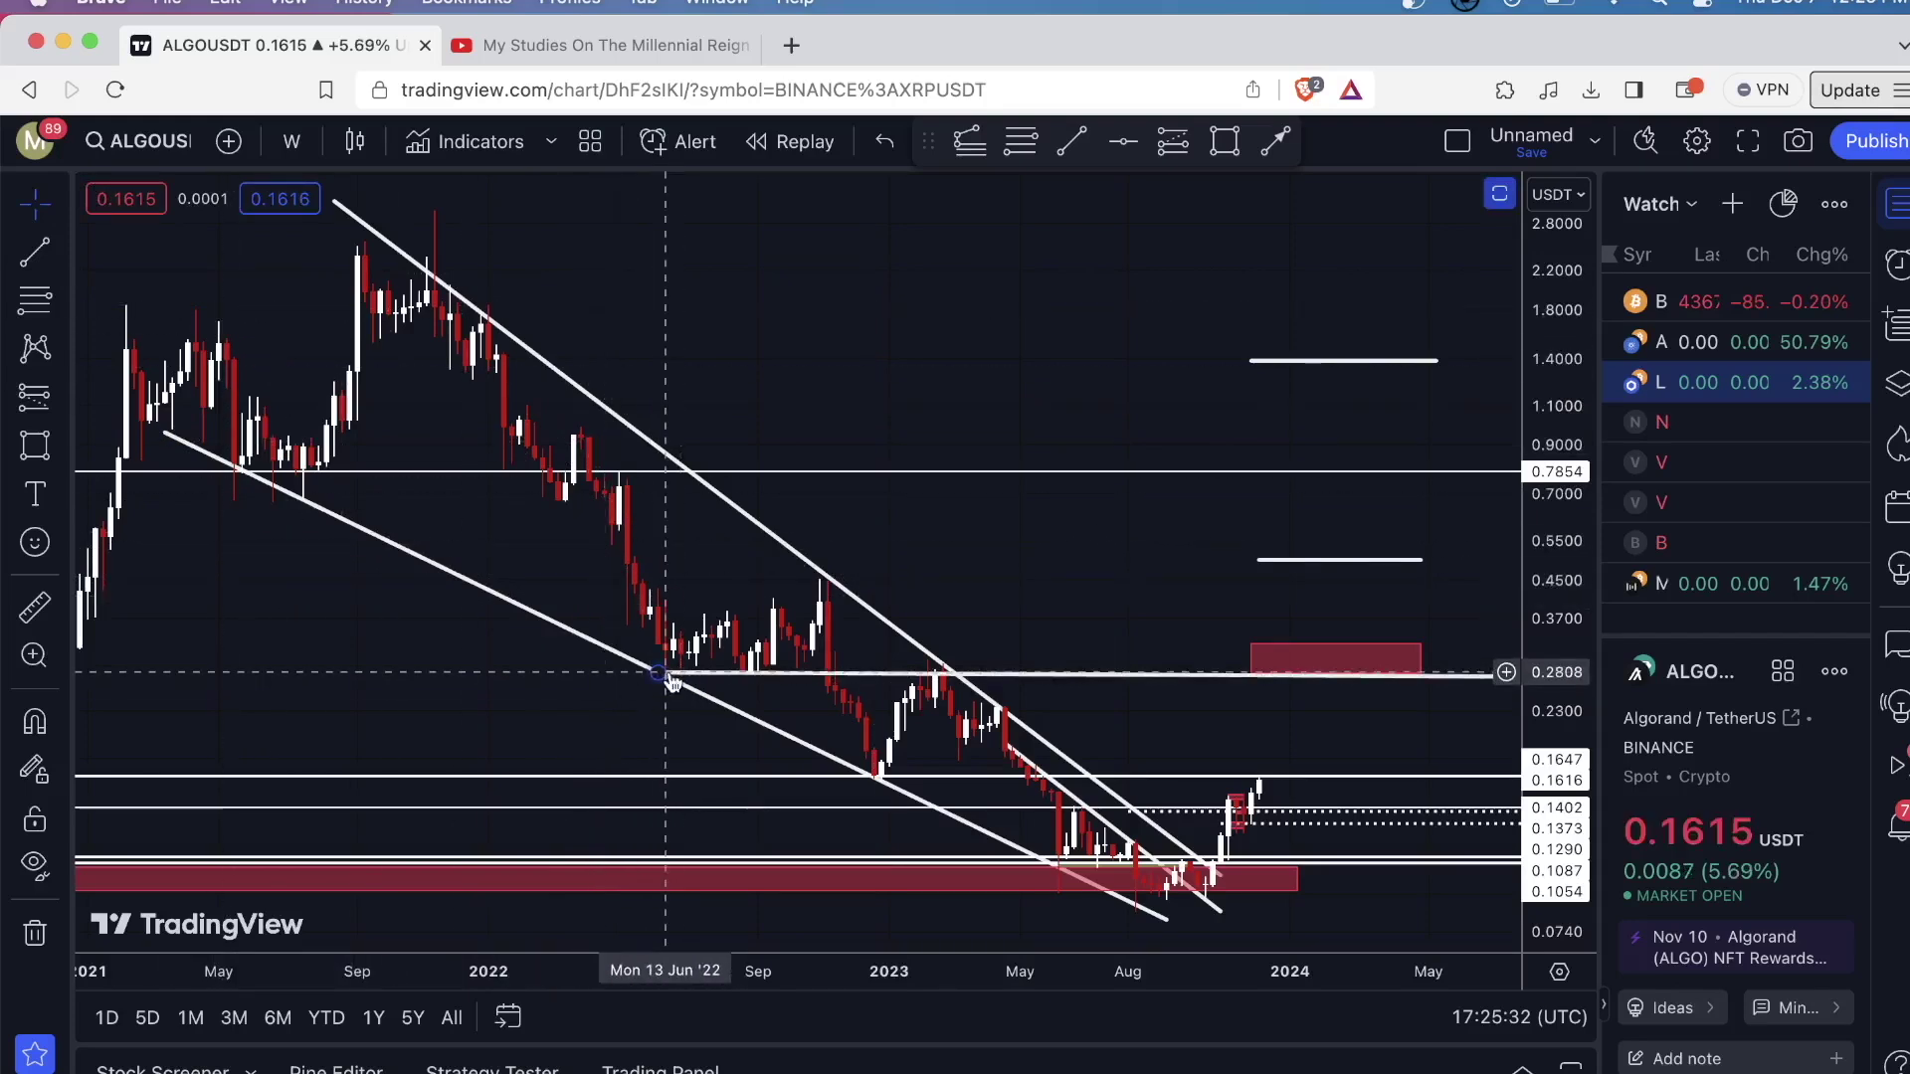
pyautogui.scroll(3, 696, 684)
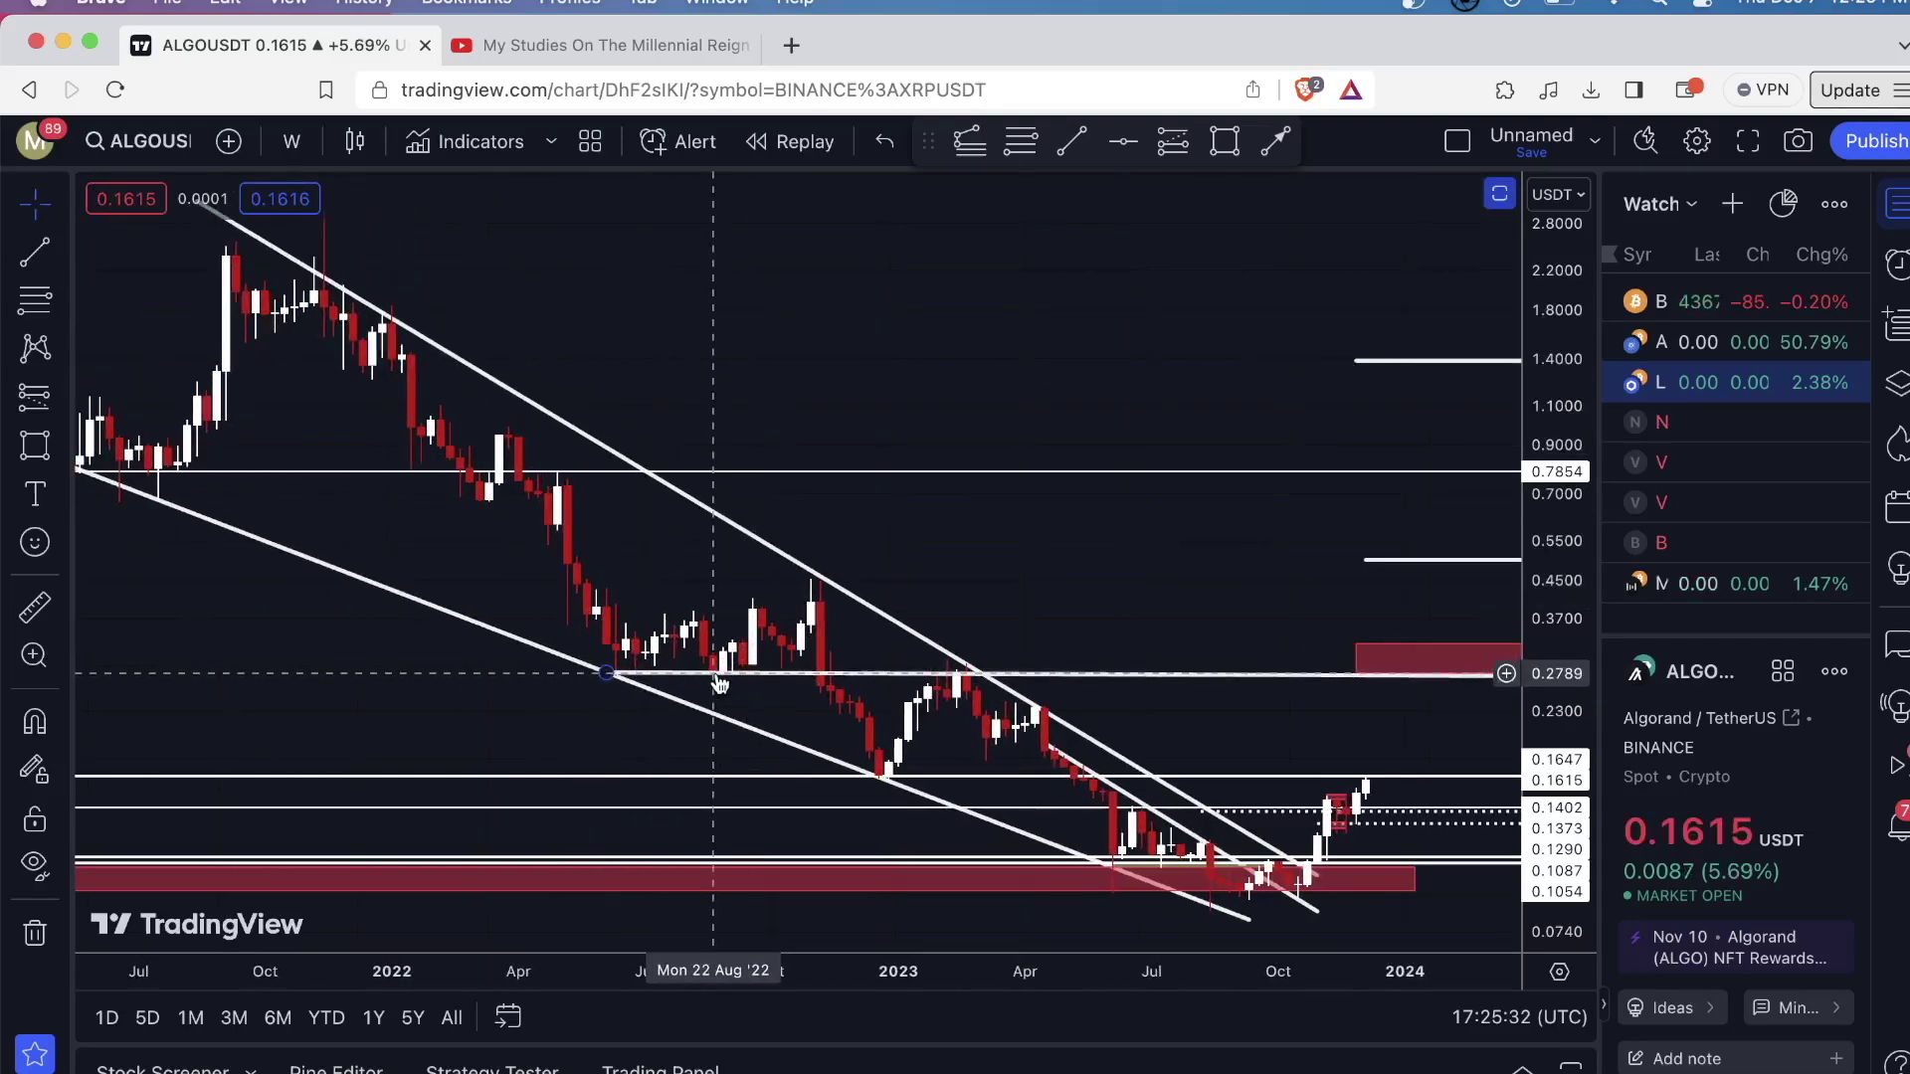
pyautogui.scroll(-2, 718, 682)
pyautogui.click(1270, 677)
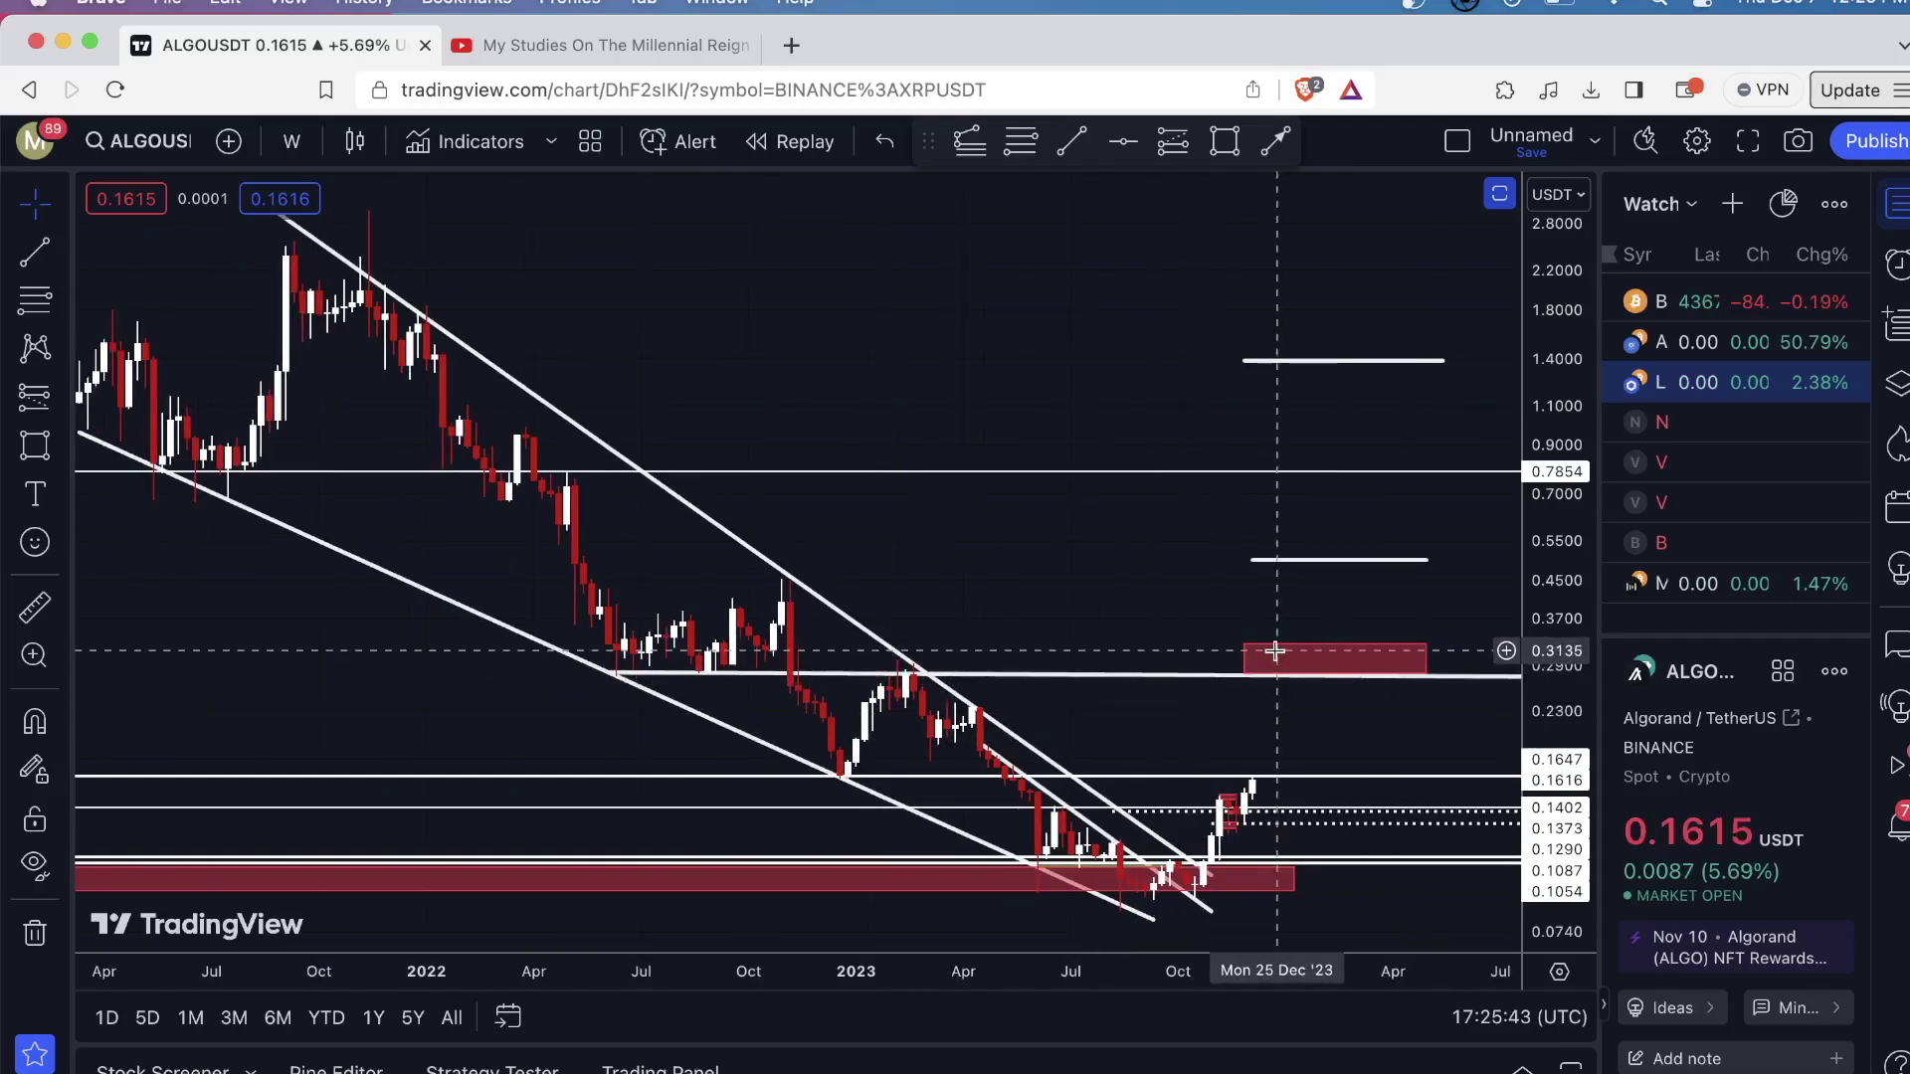
pyautogui.scroll(1, 1185, 687)
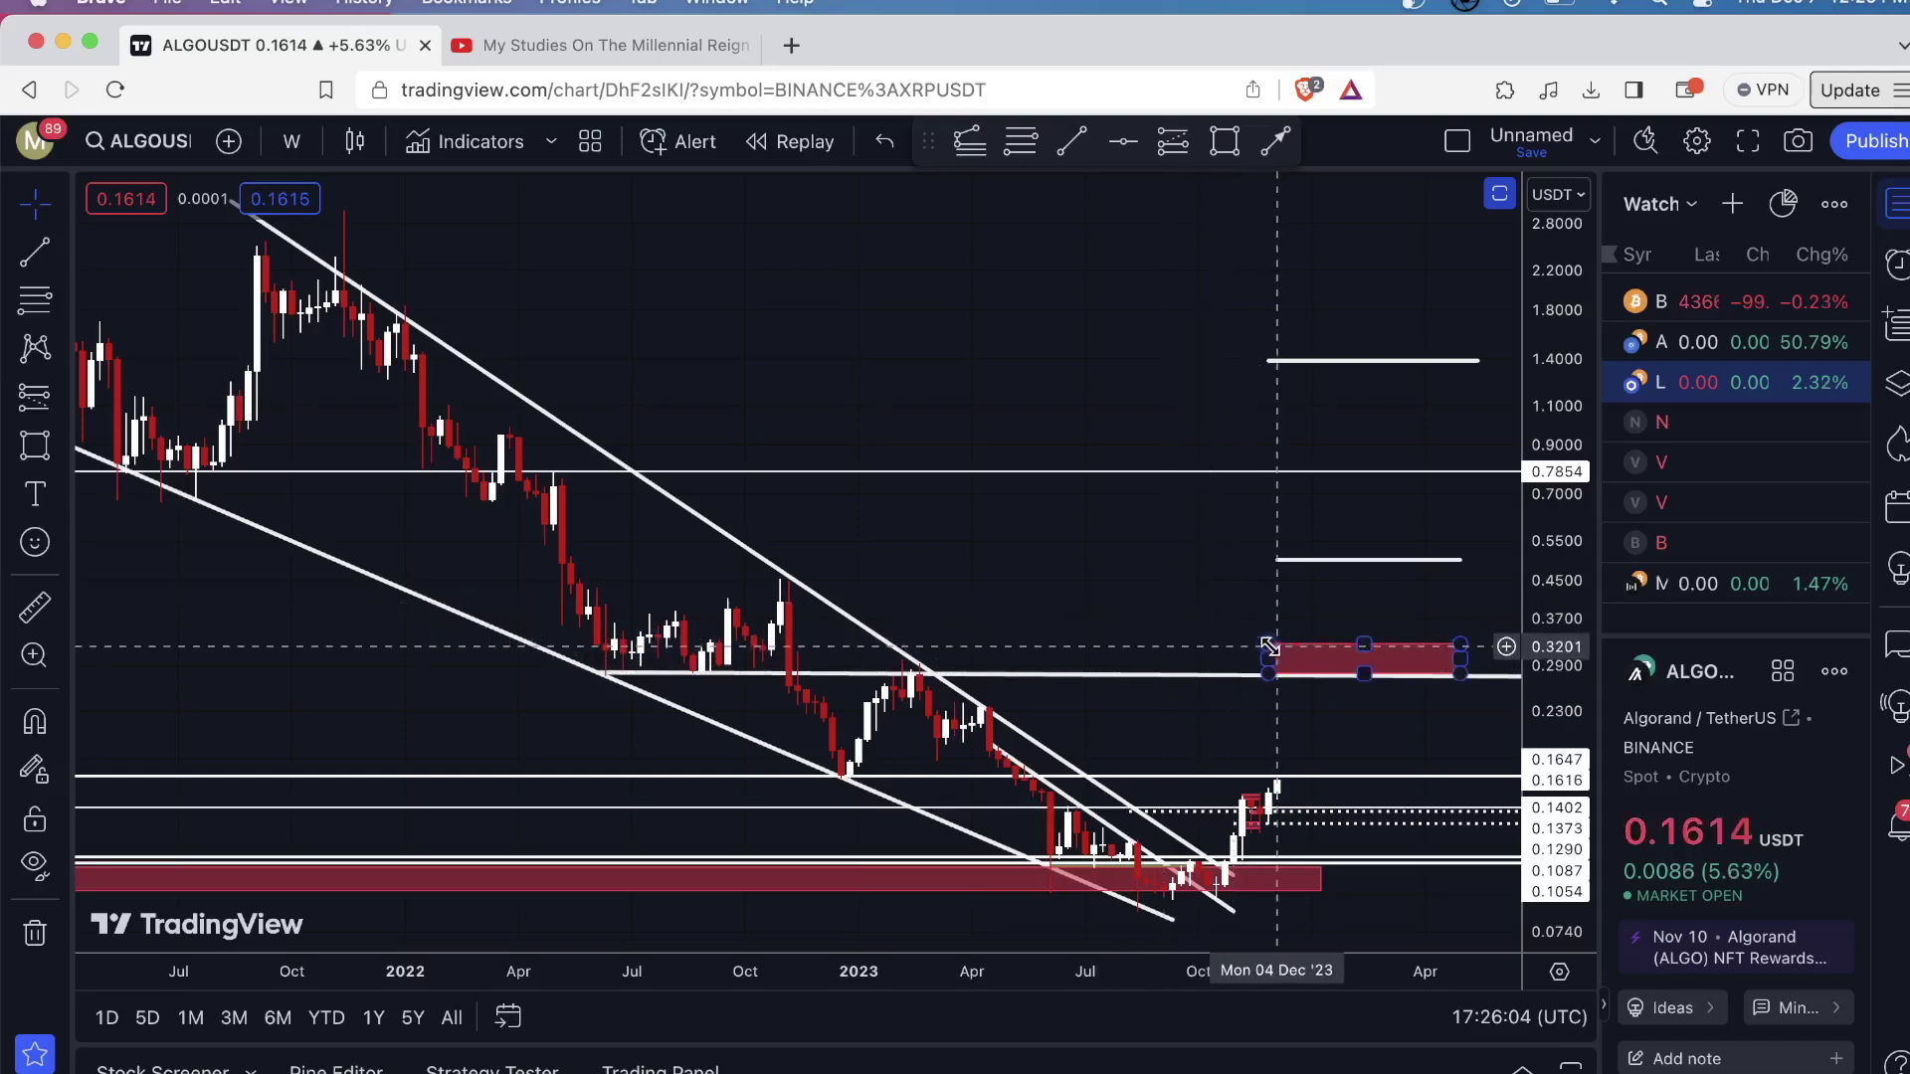
pyautogui.scroll(-4, 1057, 541)
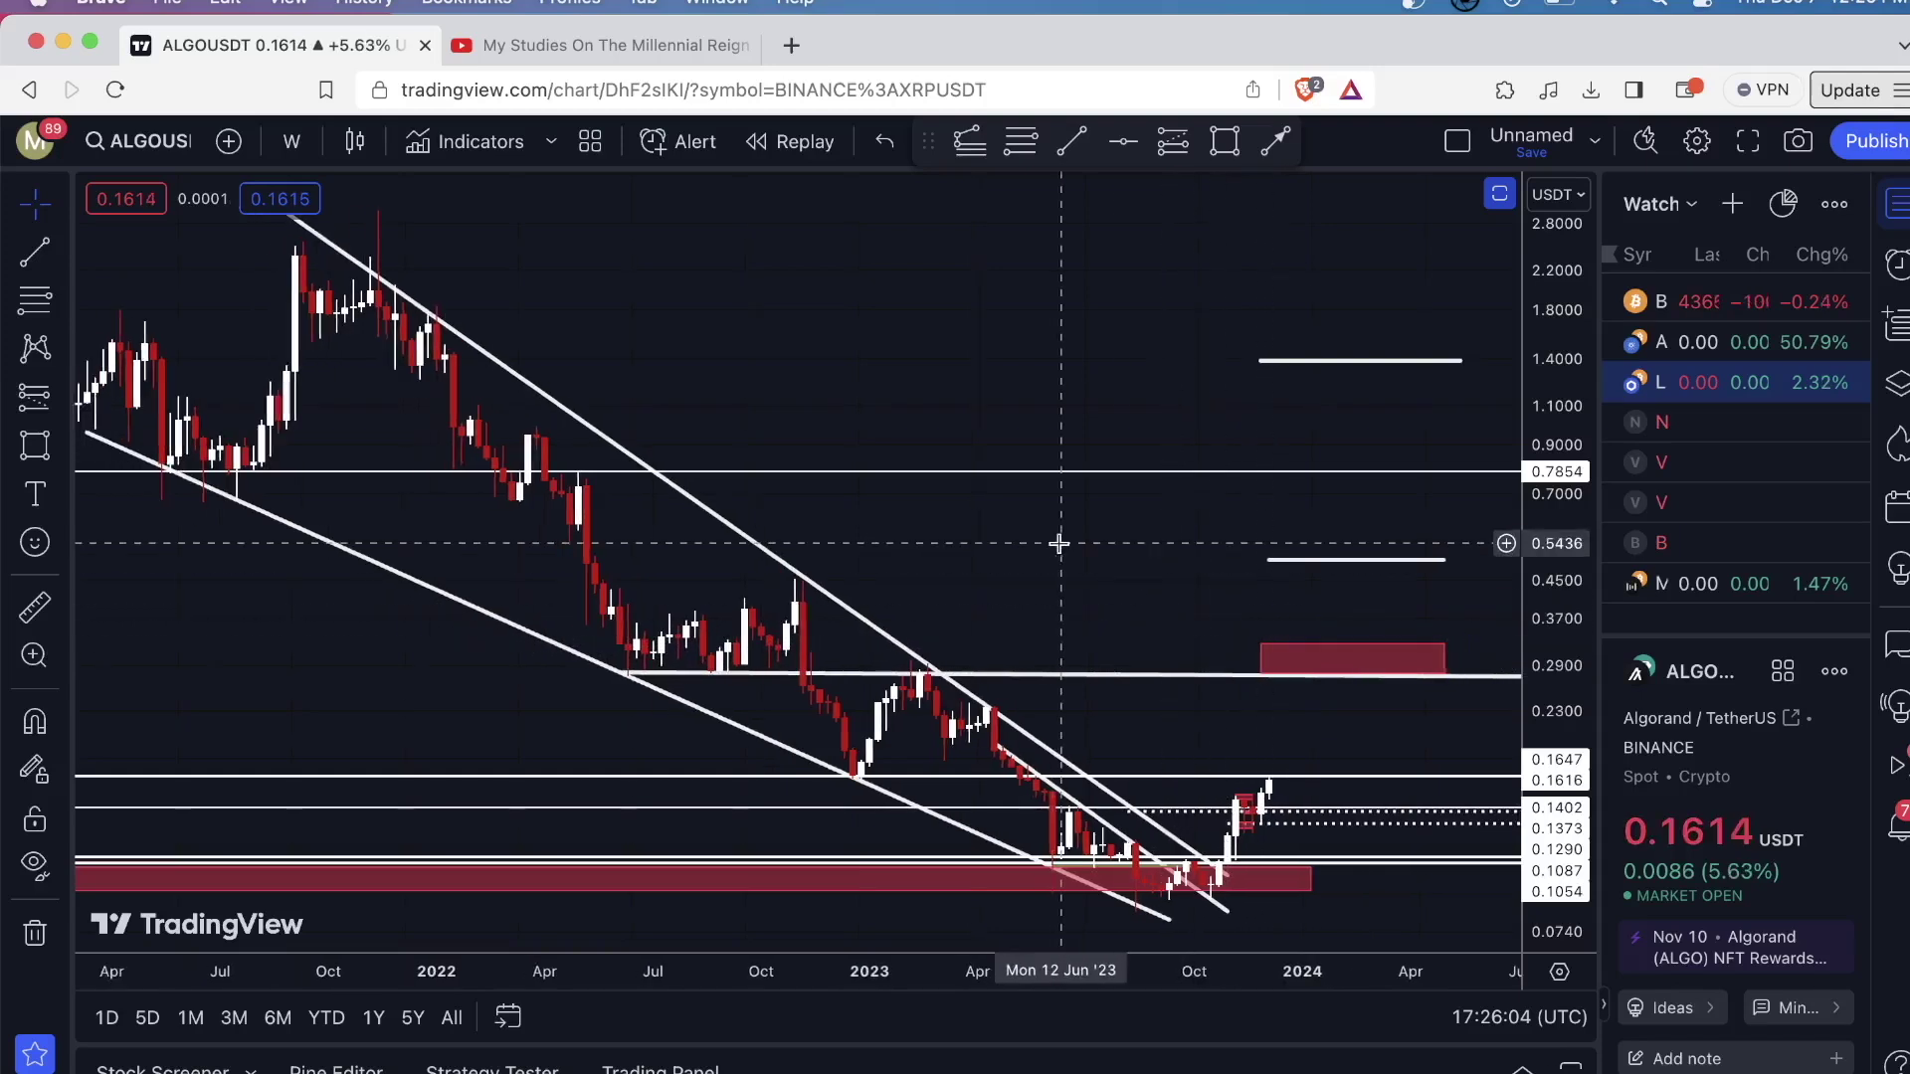
pyautogui.click(57, 308)
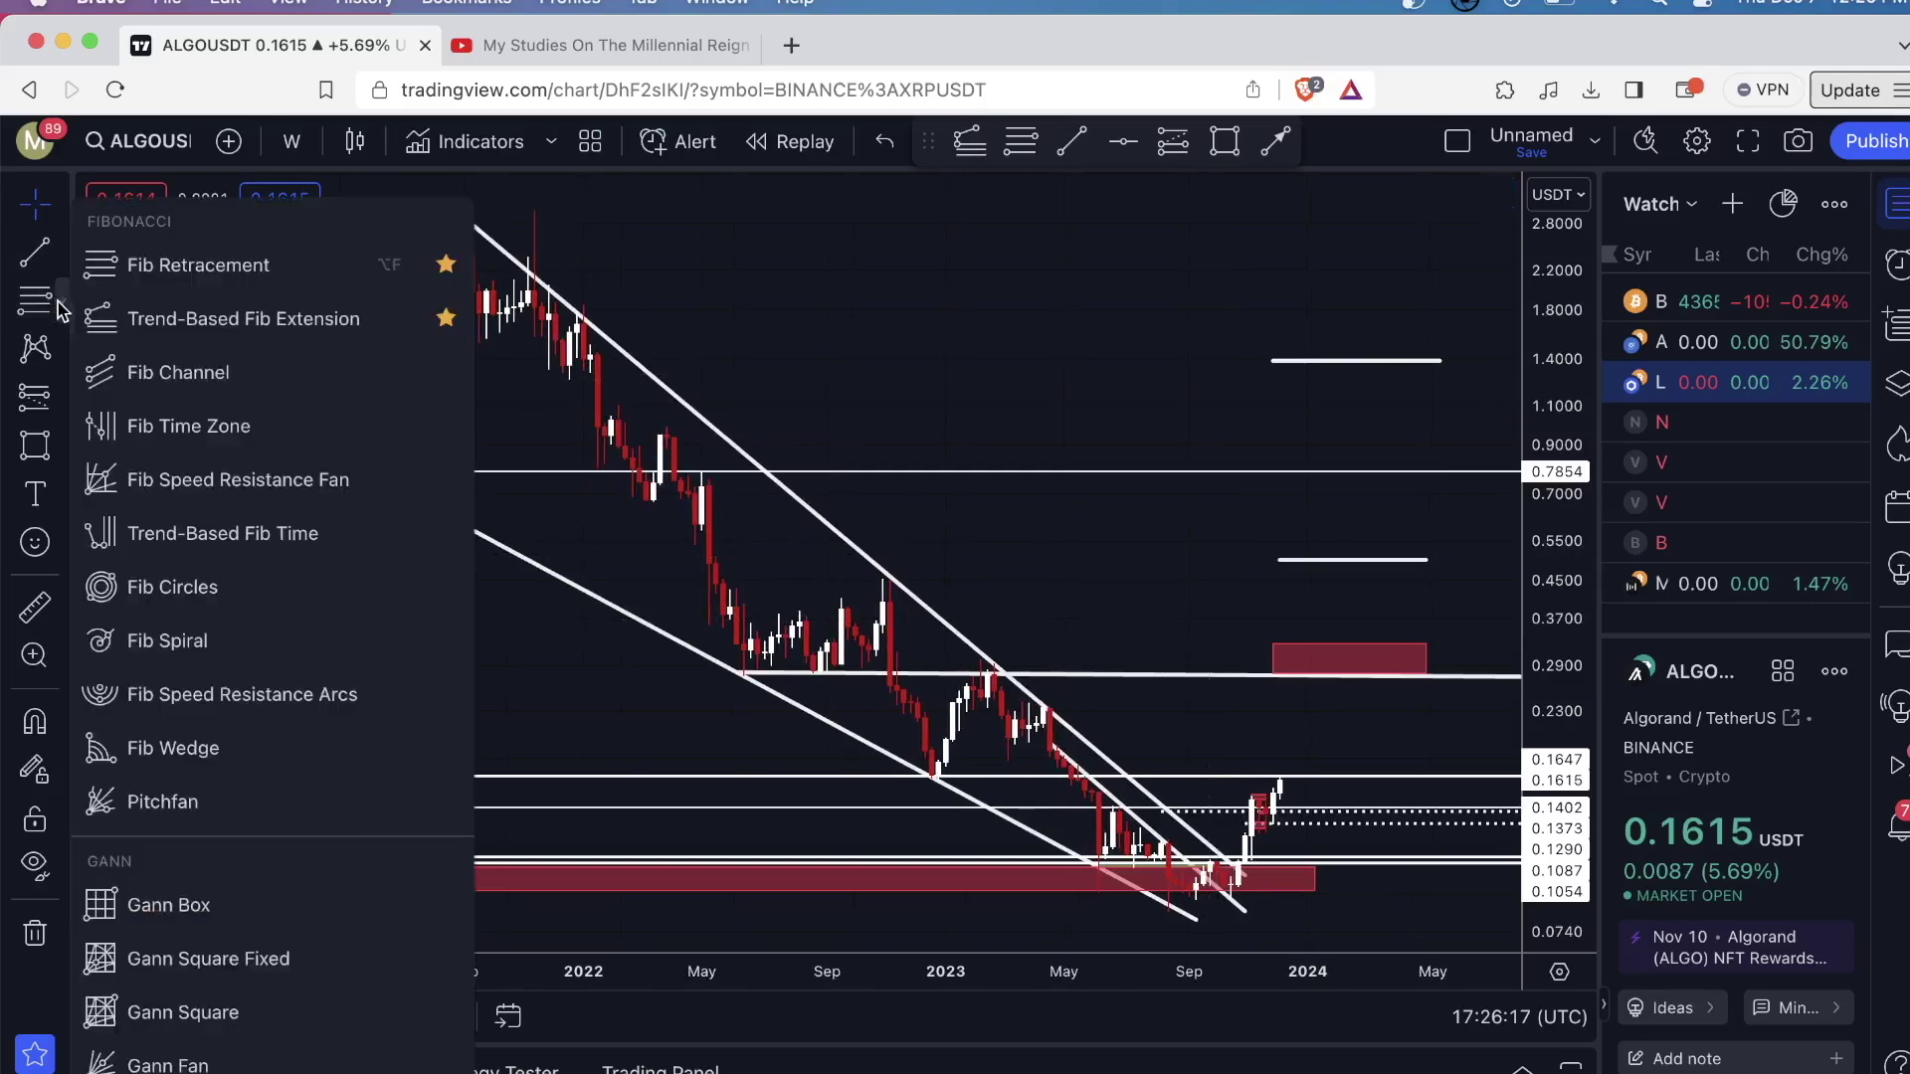
pyautogui.click(152, 261)
pyautogui.moveTo(600, 209); pyautogui.dragTo(708, 911)
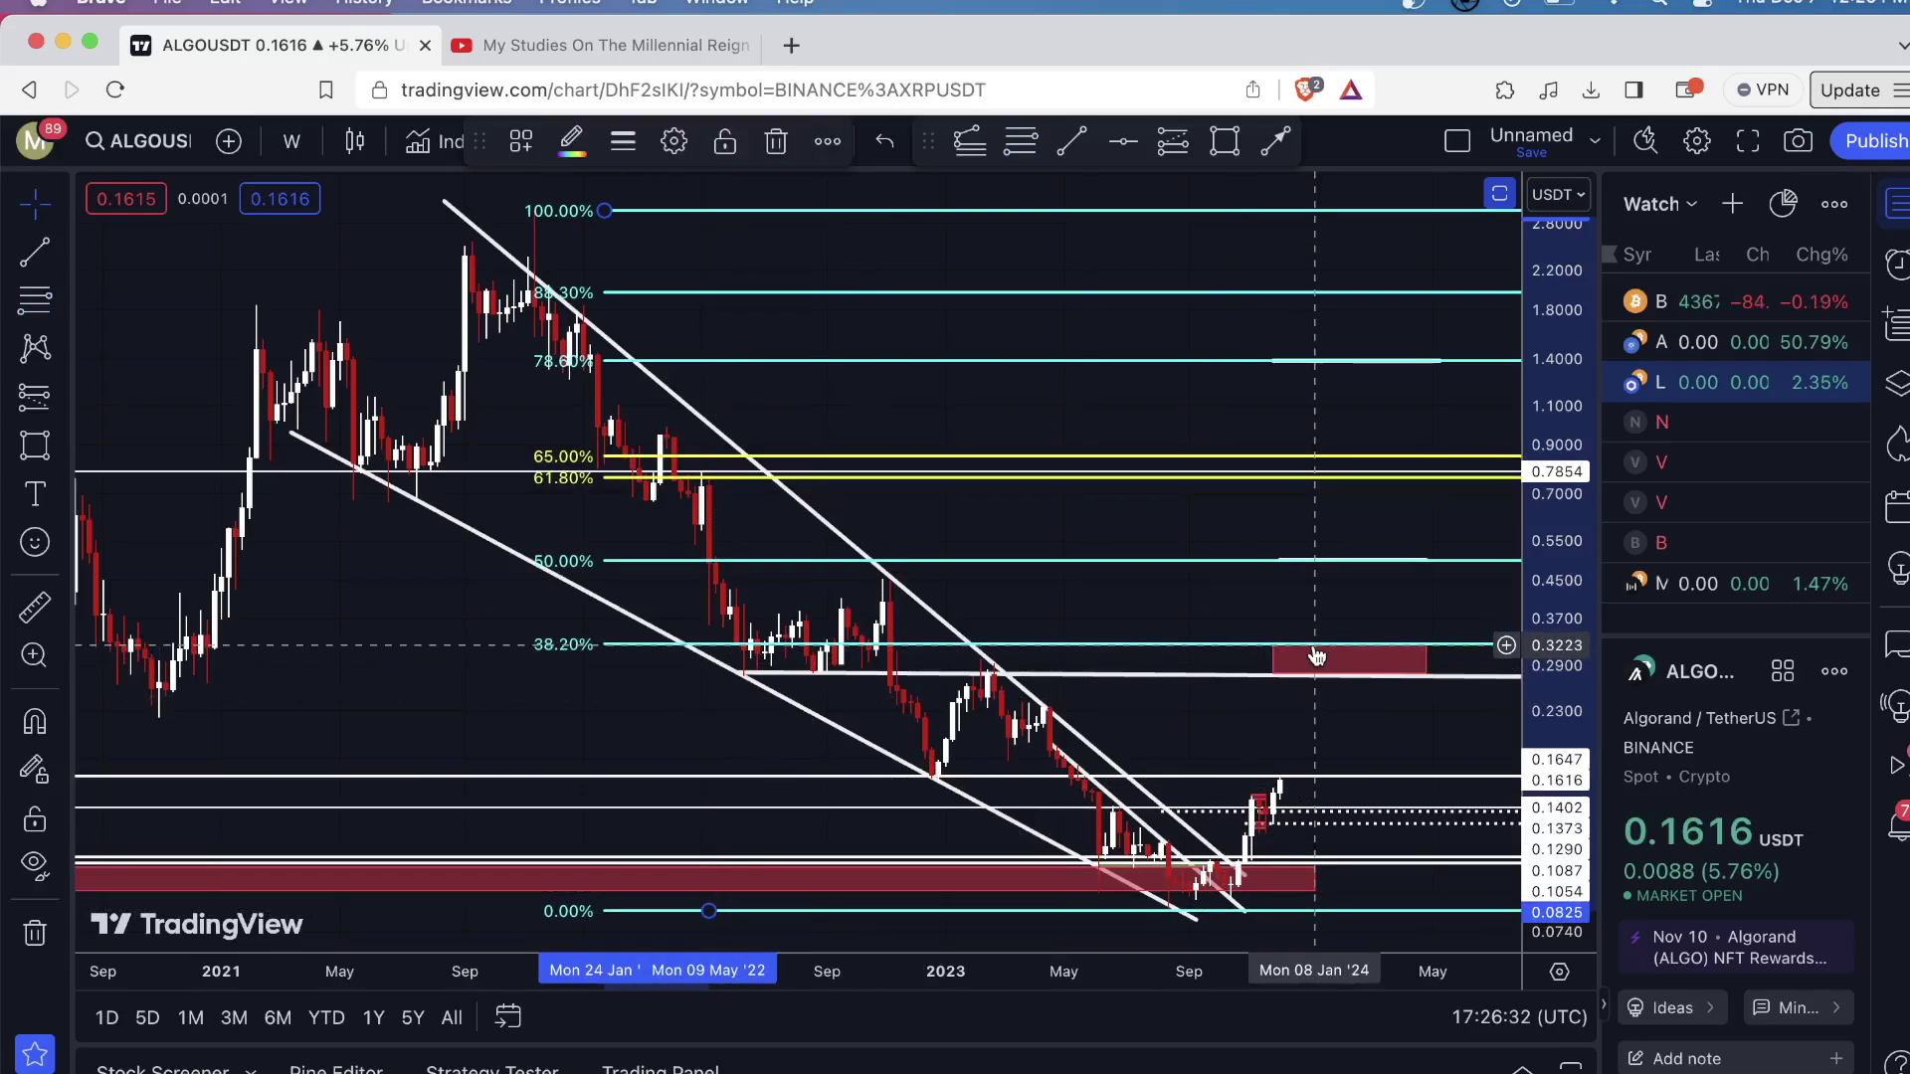
pyautogui.hotkey('alt', 'f')
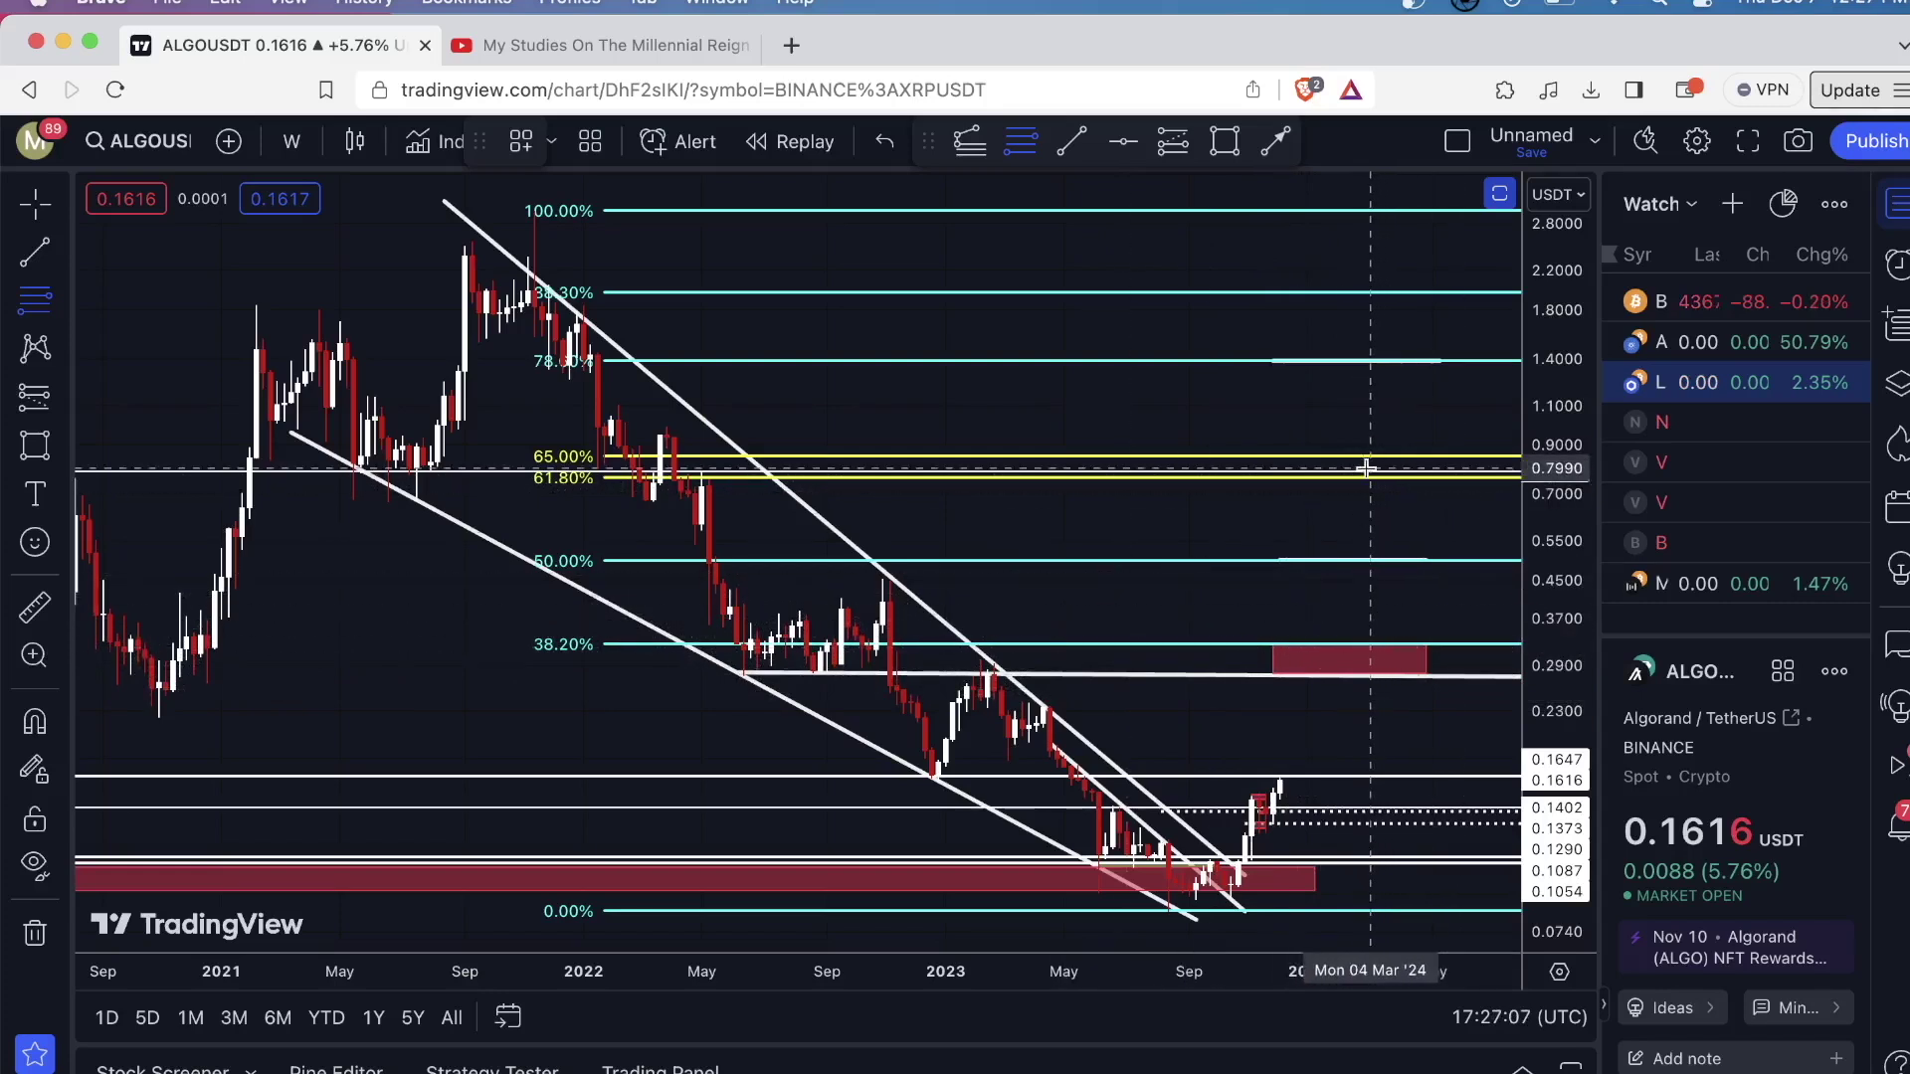
pyautogui.scroll(-2, 1369, 475)
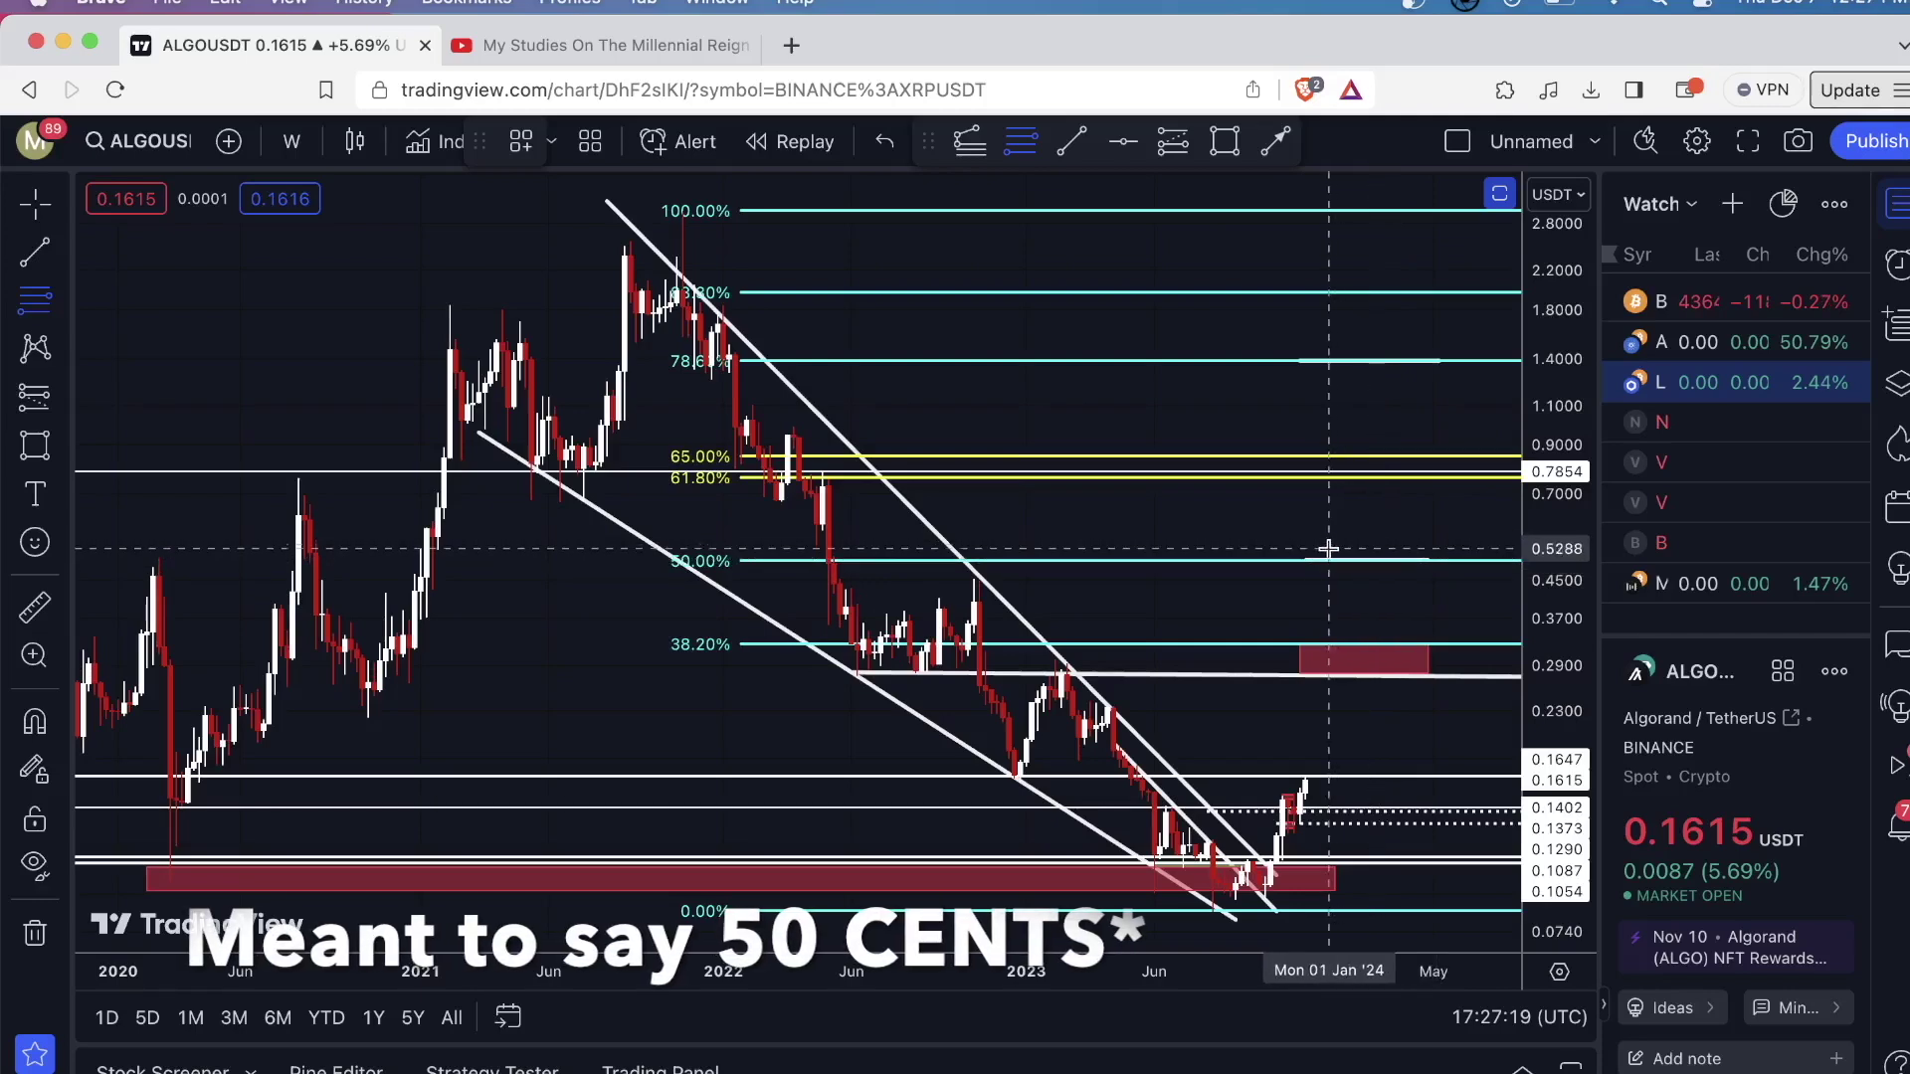
pyautogui.scroll(1, 1330, 550)
pyautogui.scroll(1, 1323, 547)
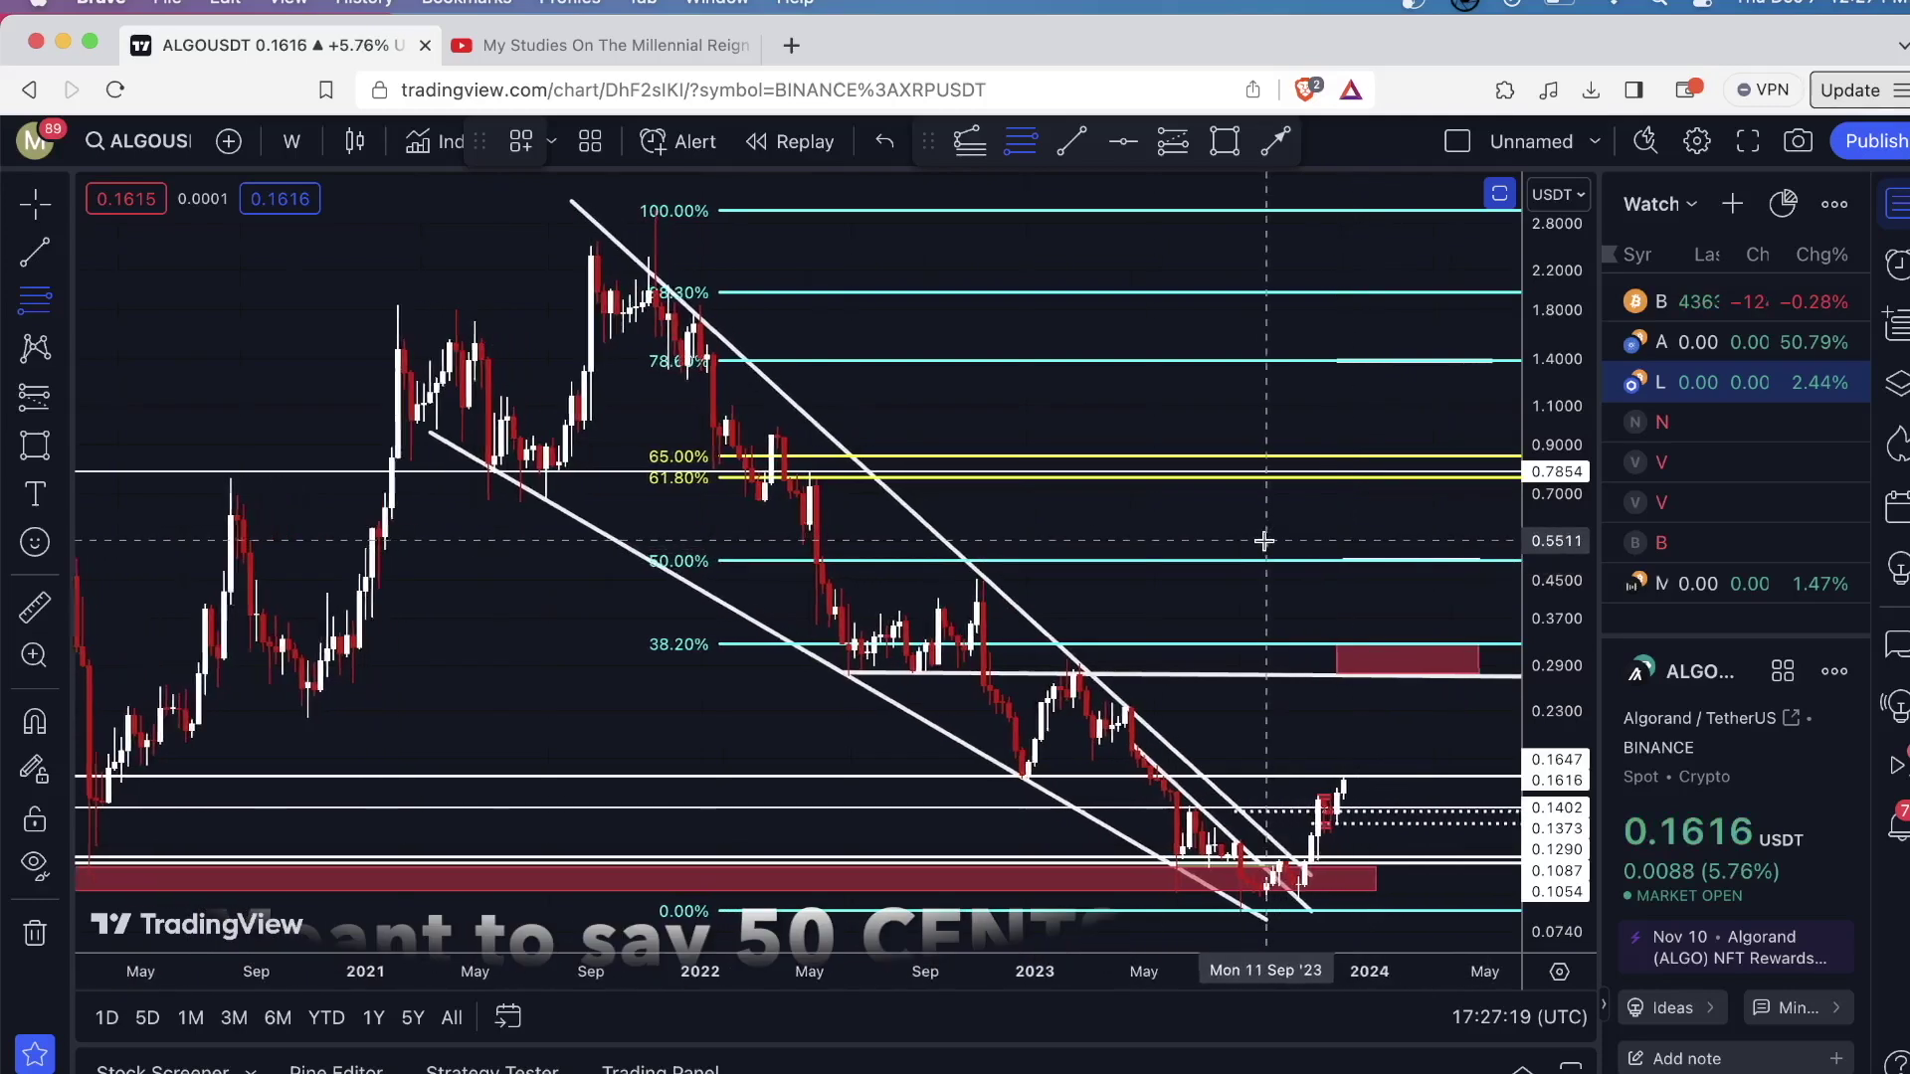
pyautogui.scroll(1, 1413, 577)
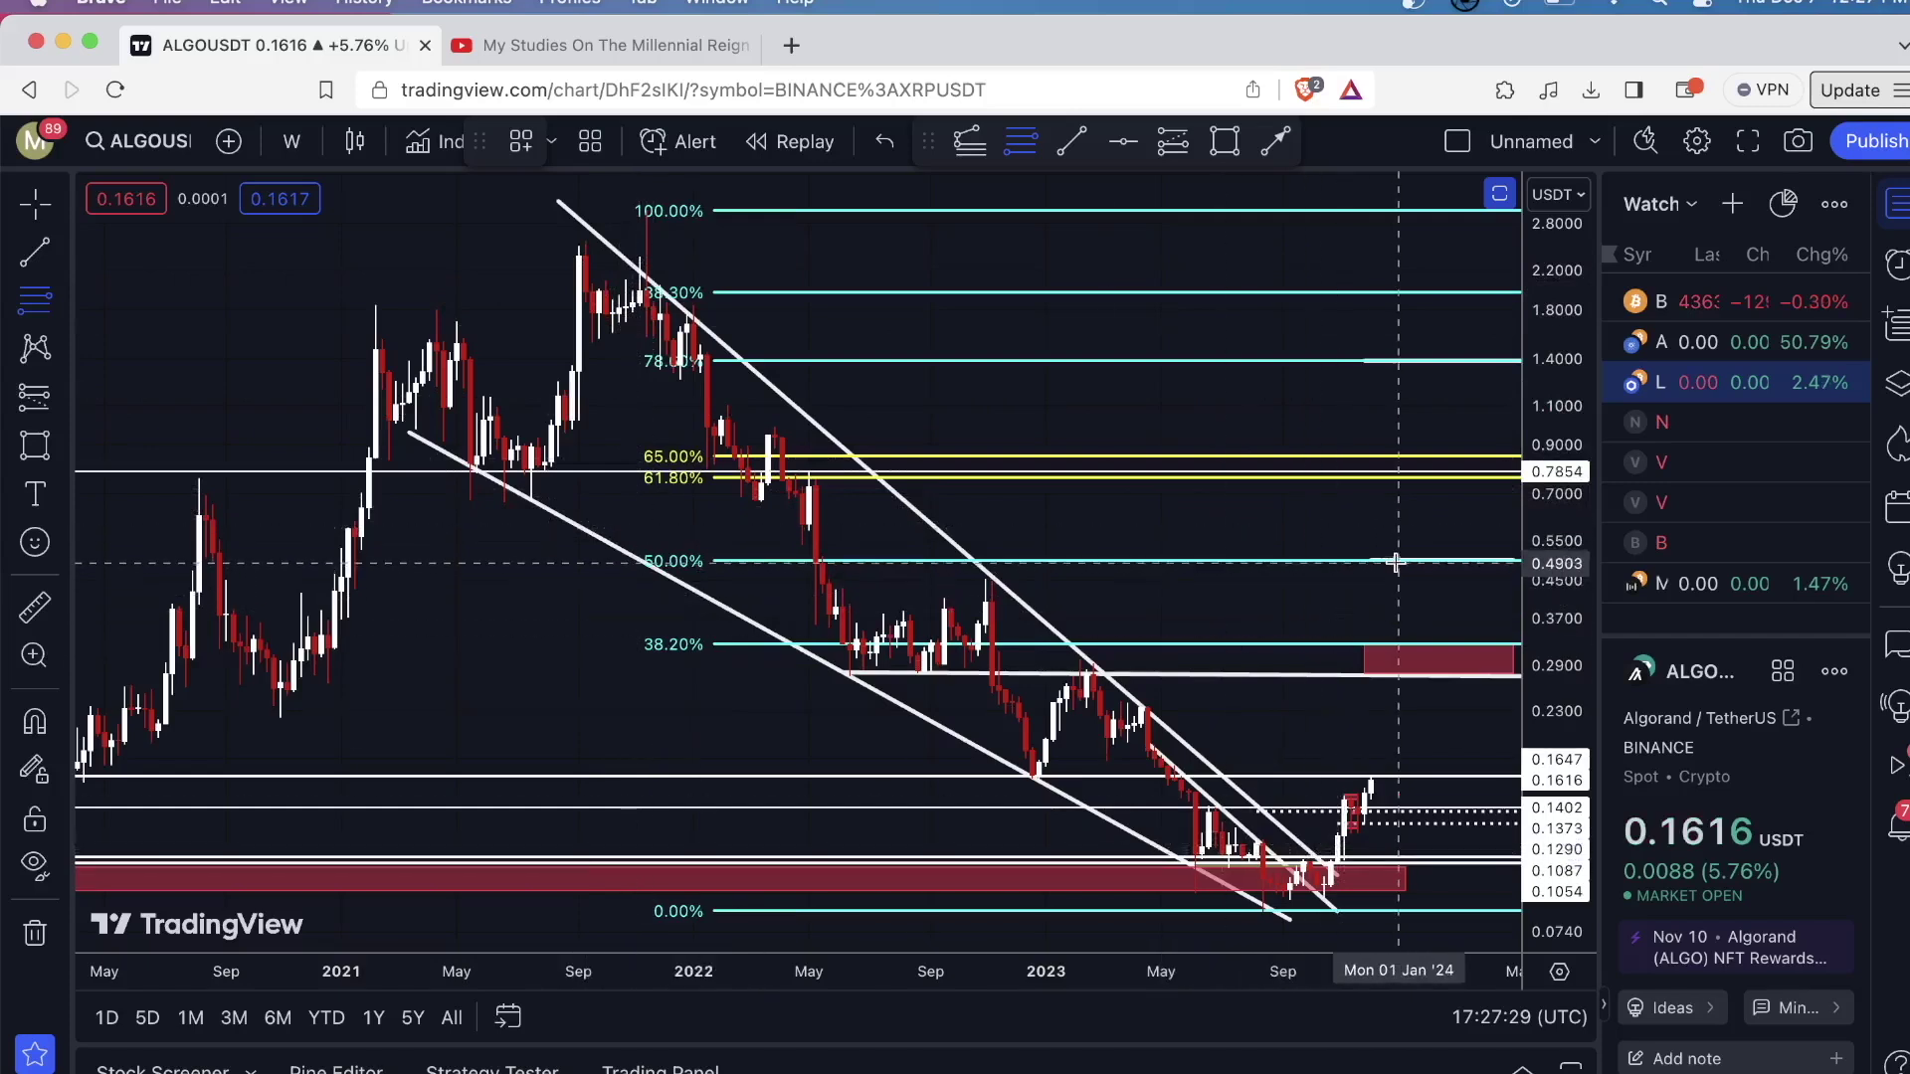
pyautogui.moveTo(1396, 560); pyautogui.dragTo(1355, 563)
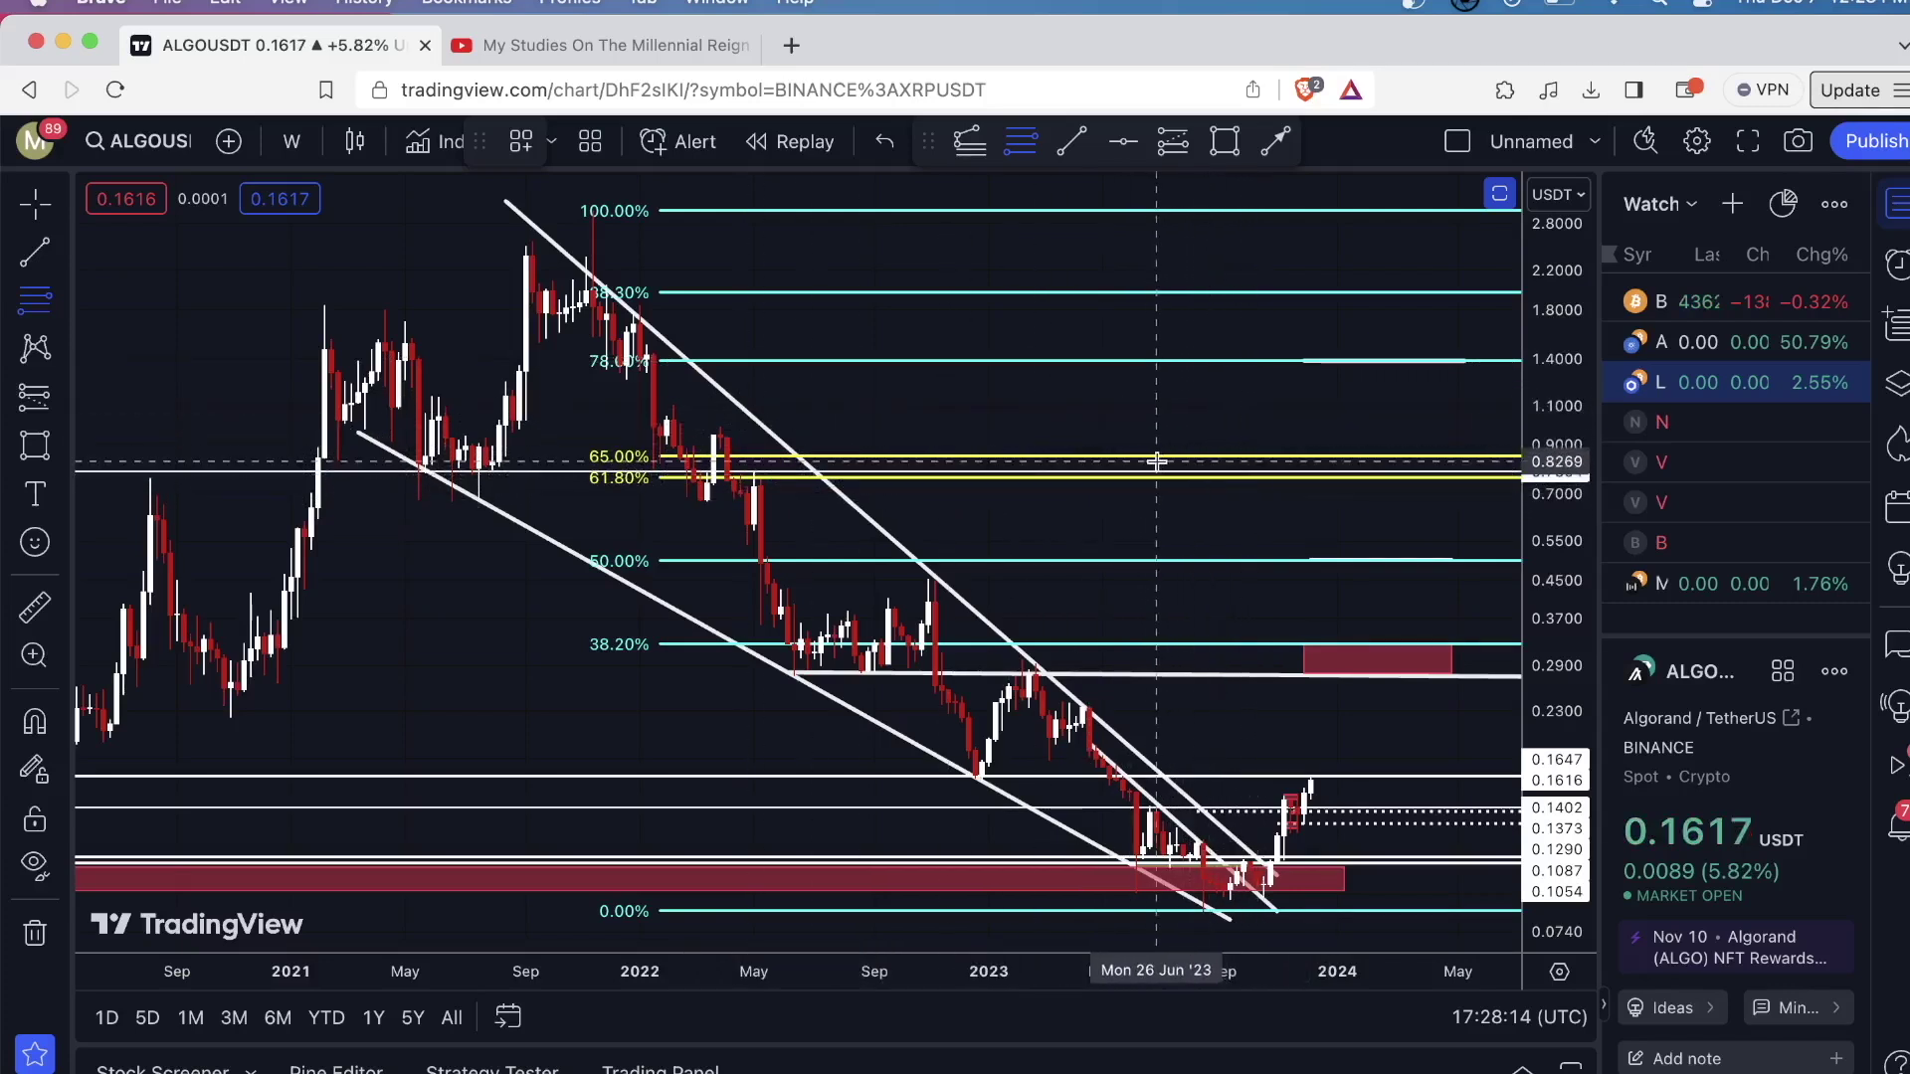
# - Delete the Fibonacci retracement from the ALGOUSDT chart
pyautogui.click(902, 293)
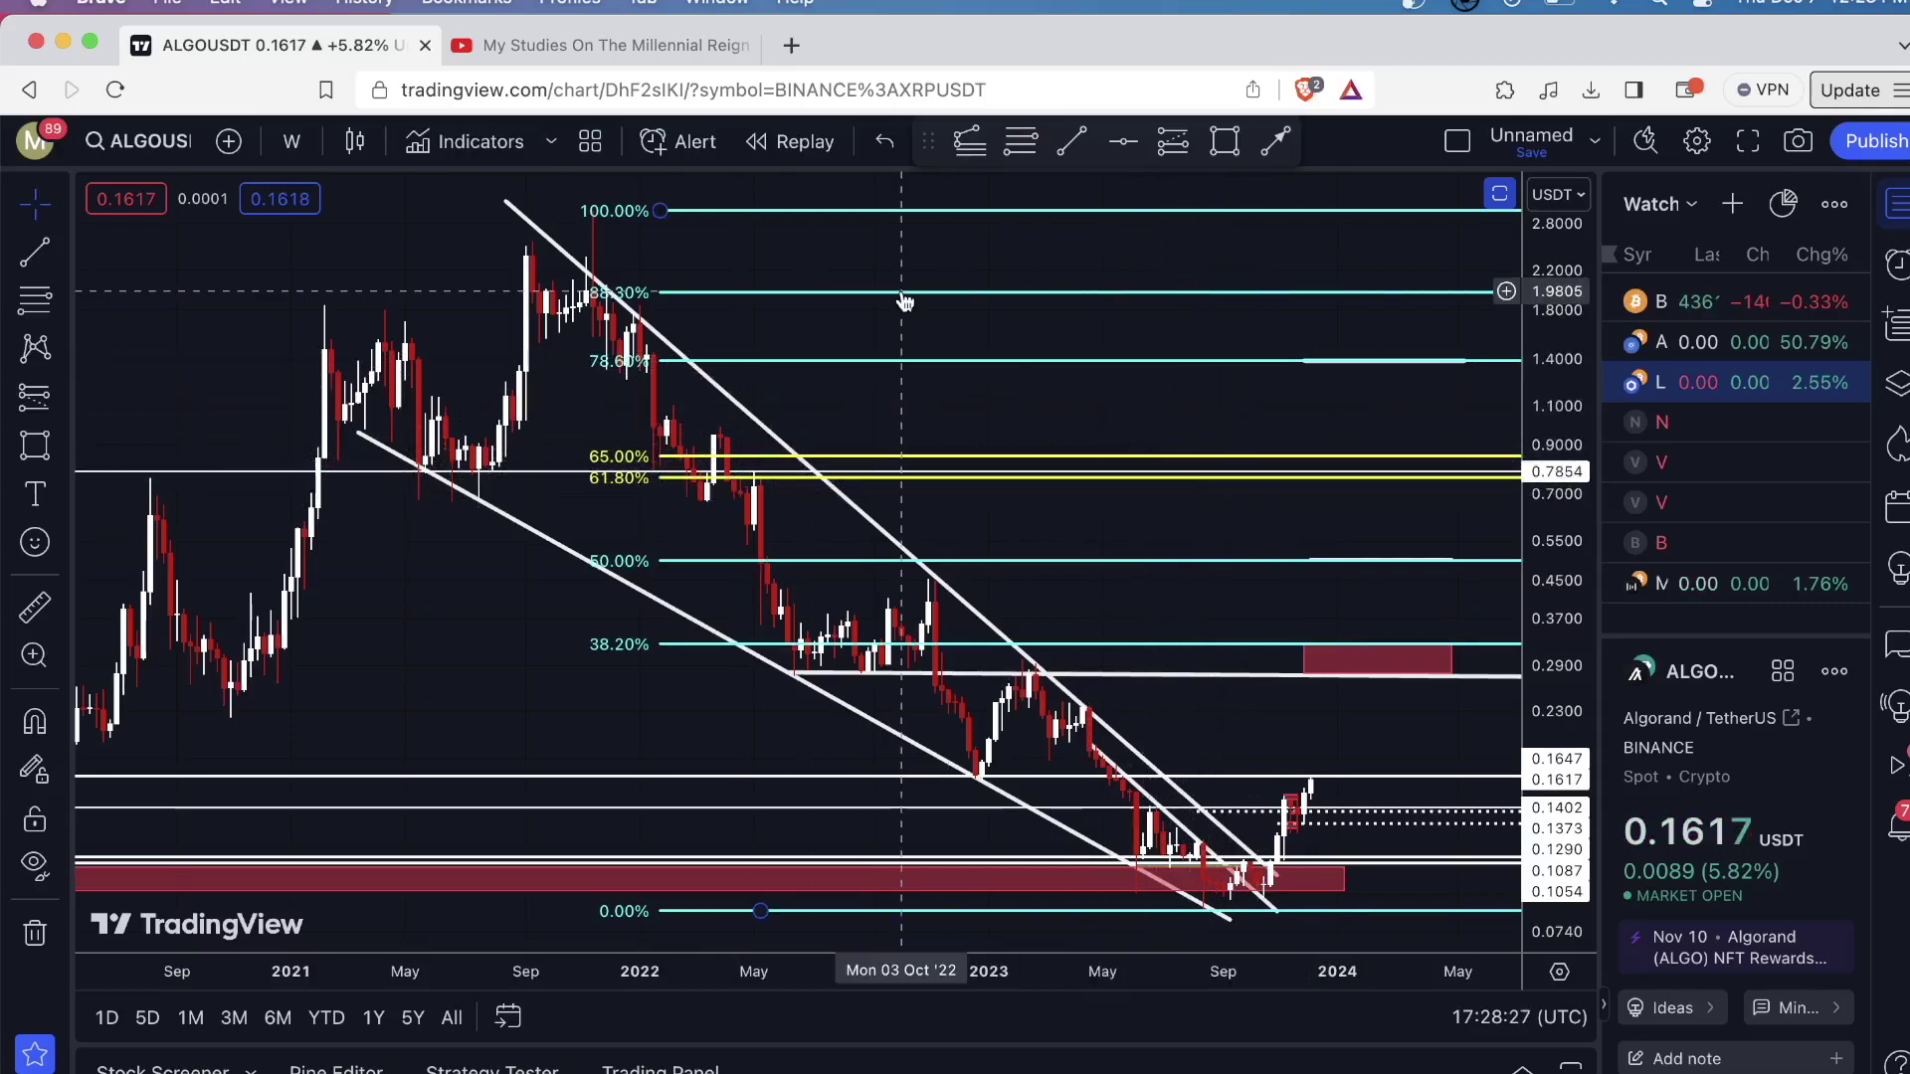
pyautogui.press('Delete')
pyautogui.scroll(5, 1083, 316)
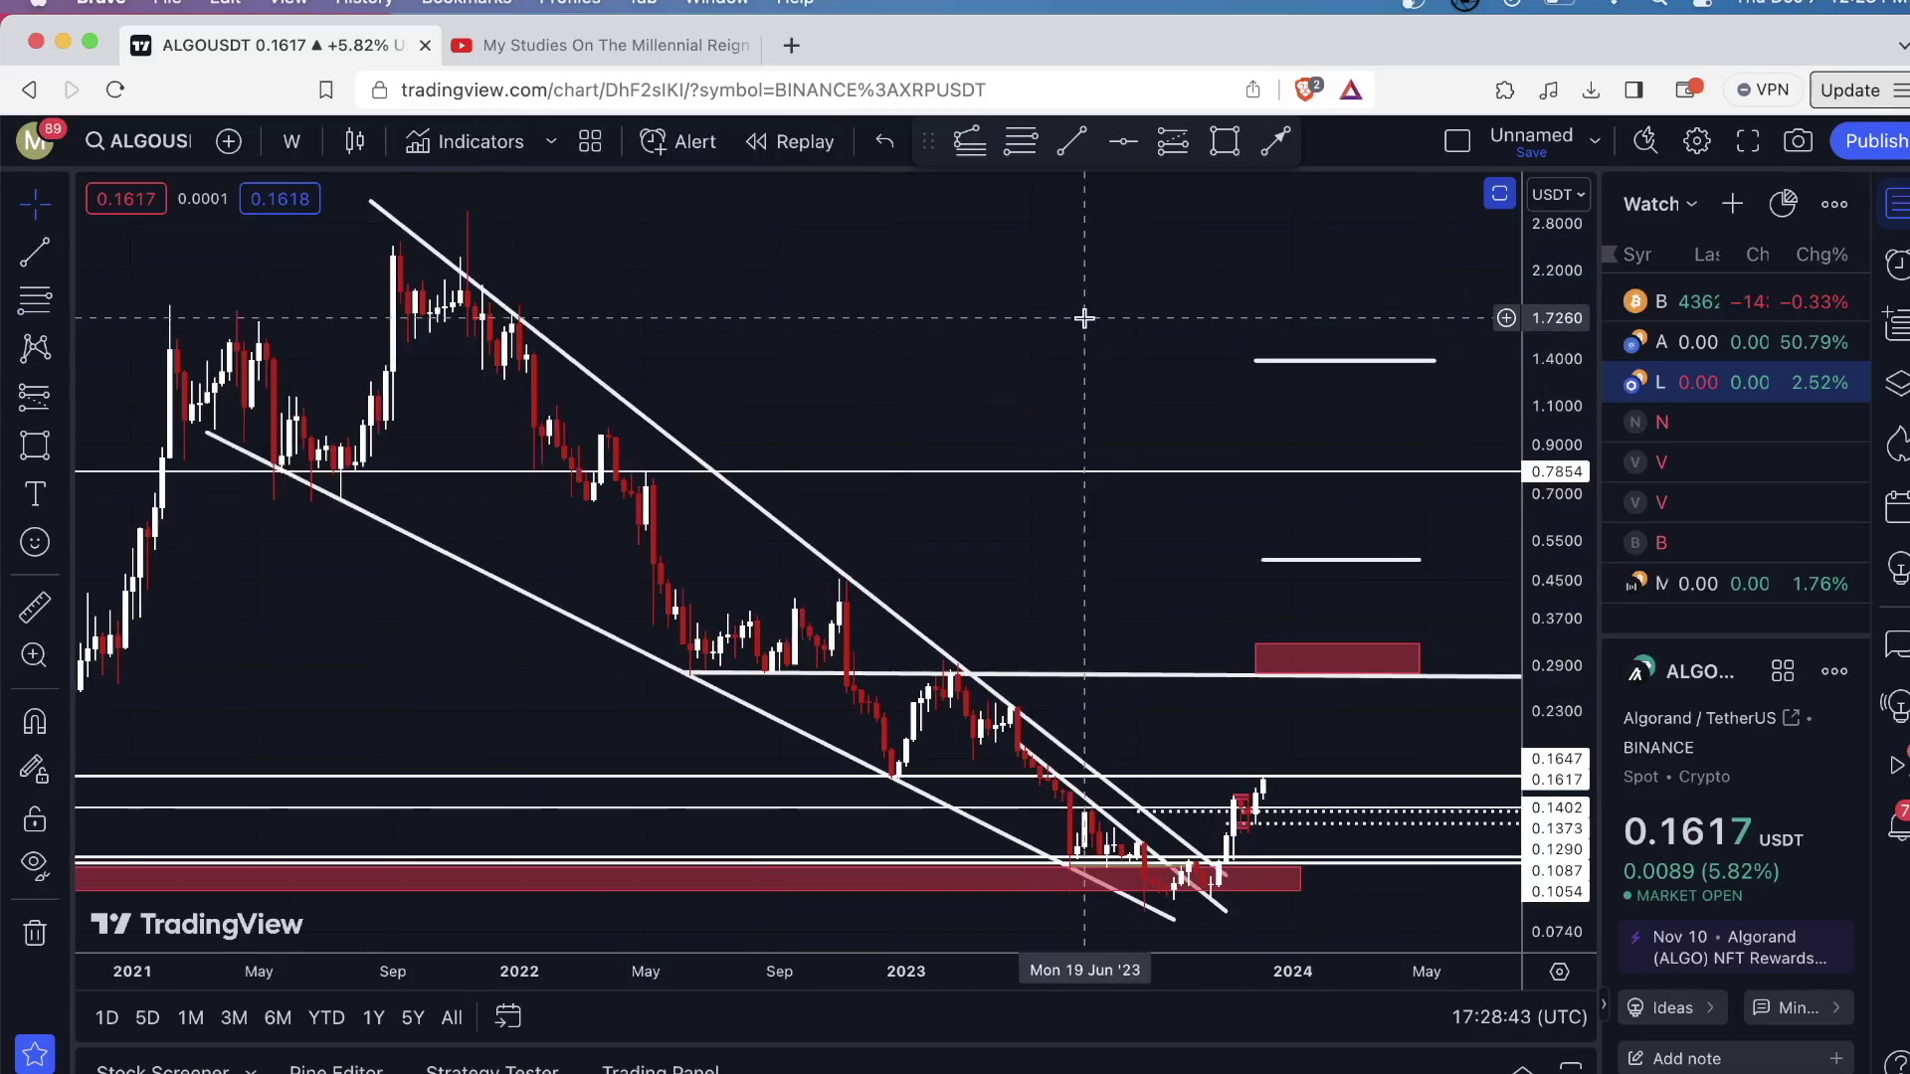
pyautogui.scroll(3, 1083, 317)
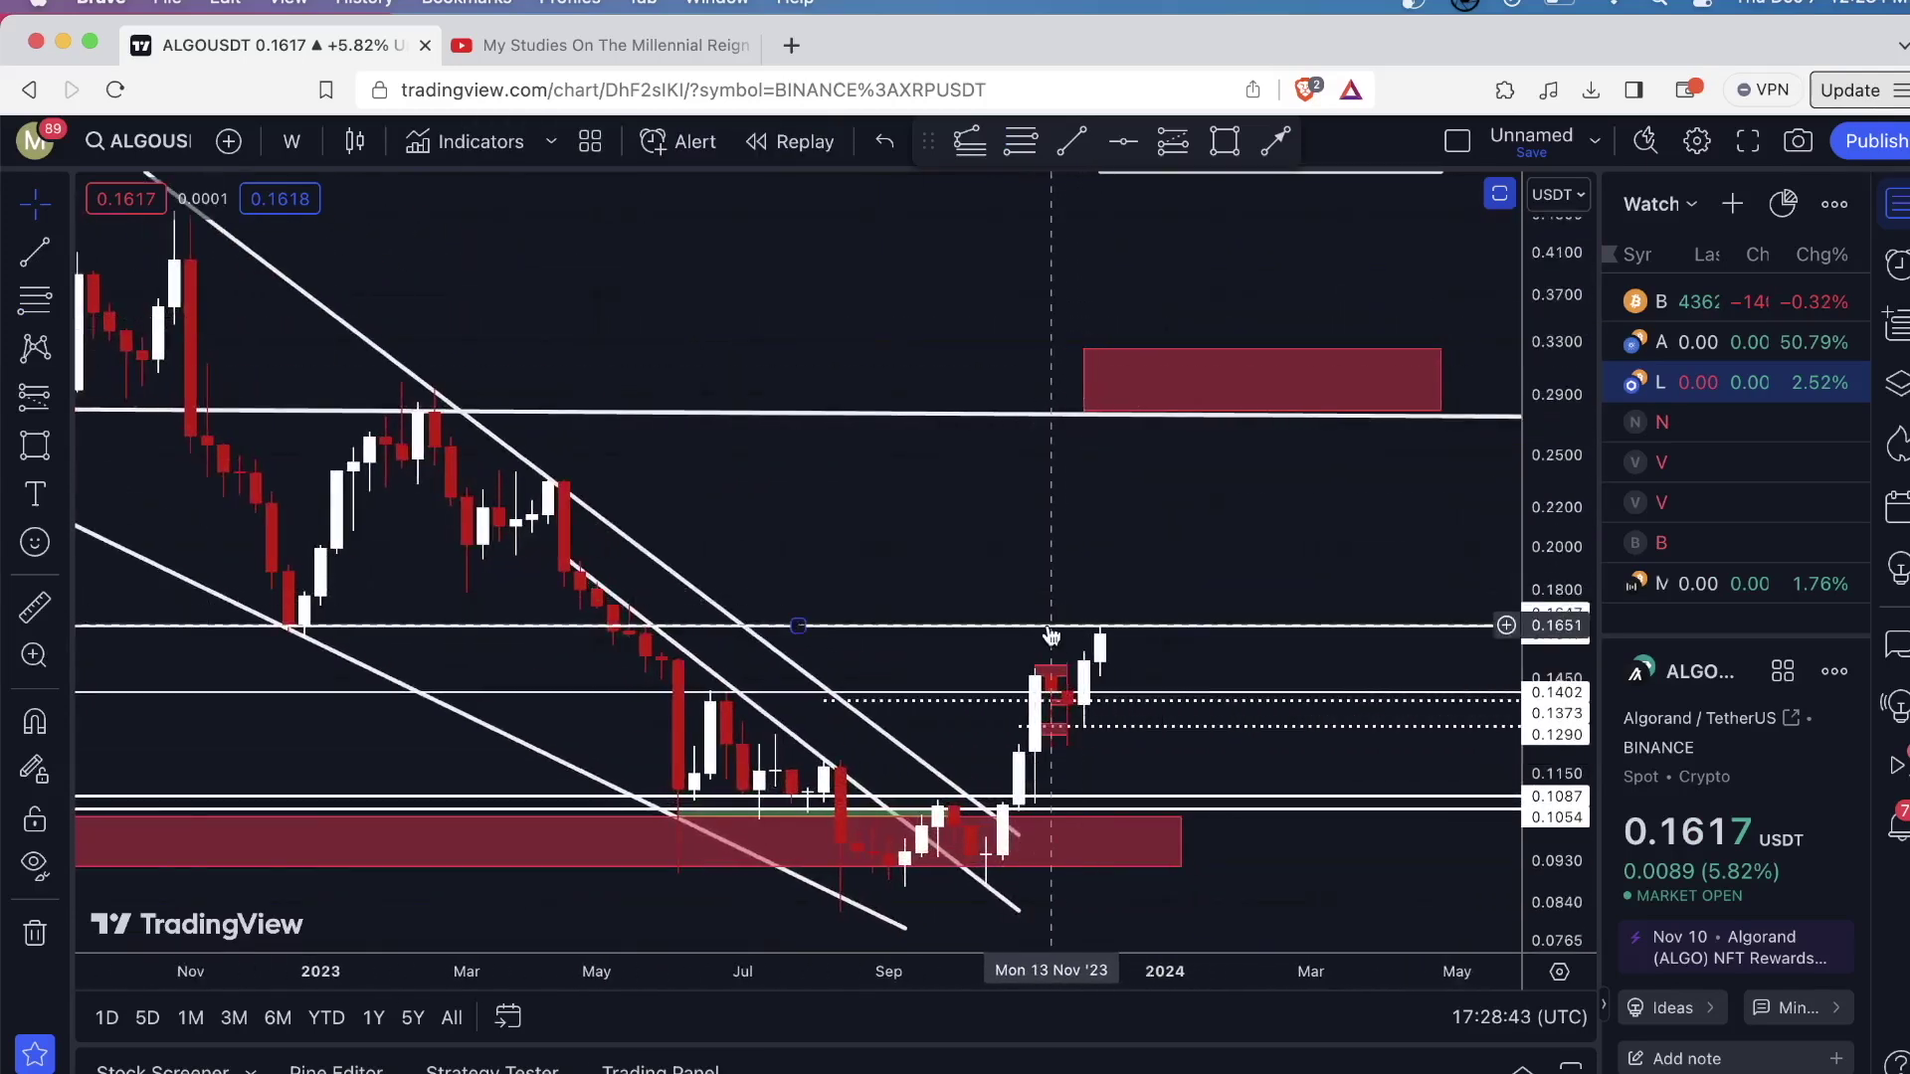
# - Switch the chart interval to 4 hours, with price near 0.1618 above 0.1402
pyautogui.click(291, 142)
pyautogui.scroll(-3, 388, 438)
pyautogui.click(319, 693)
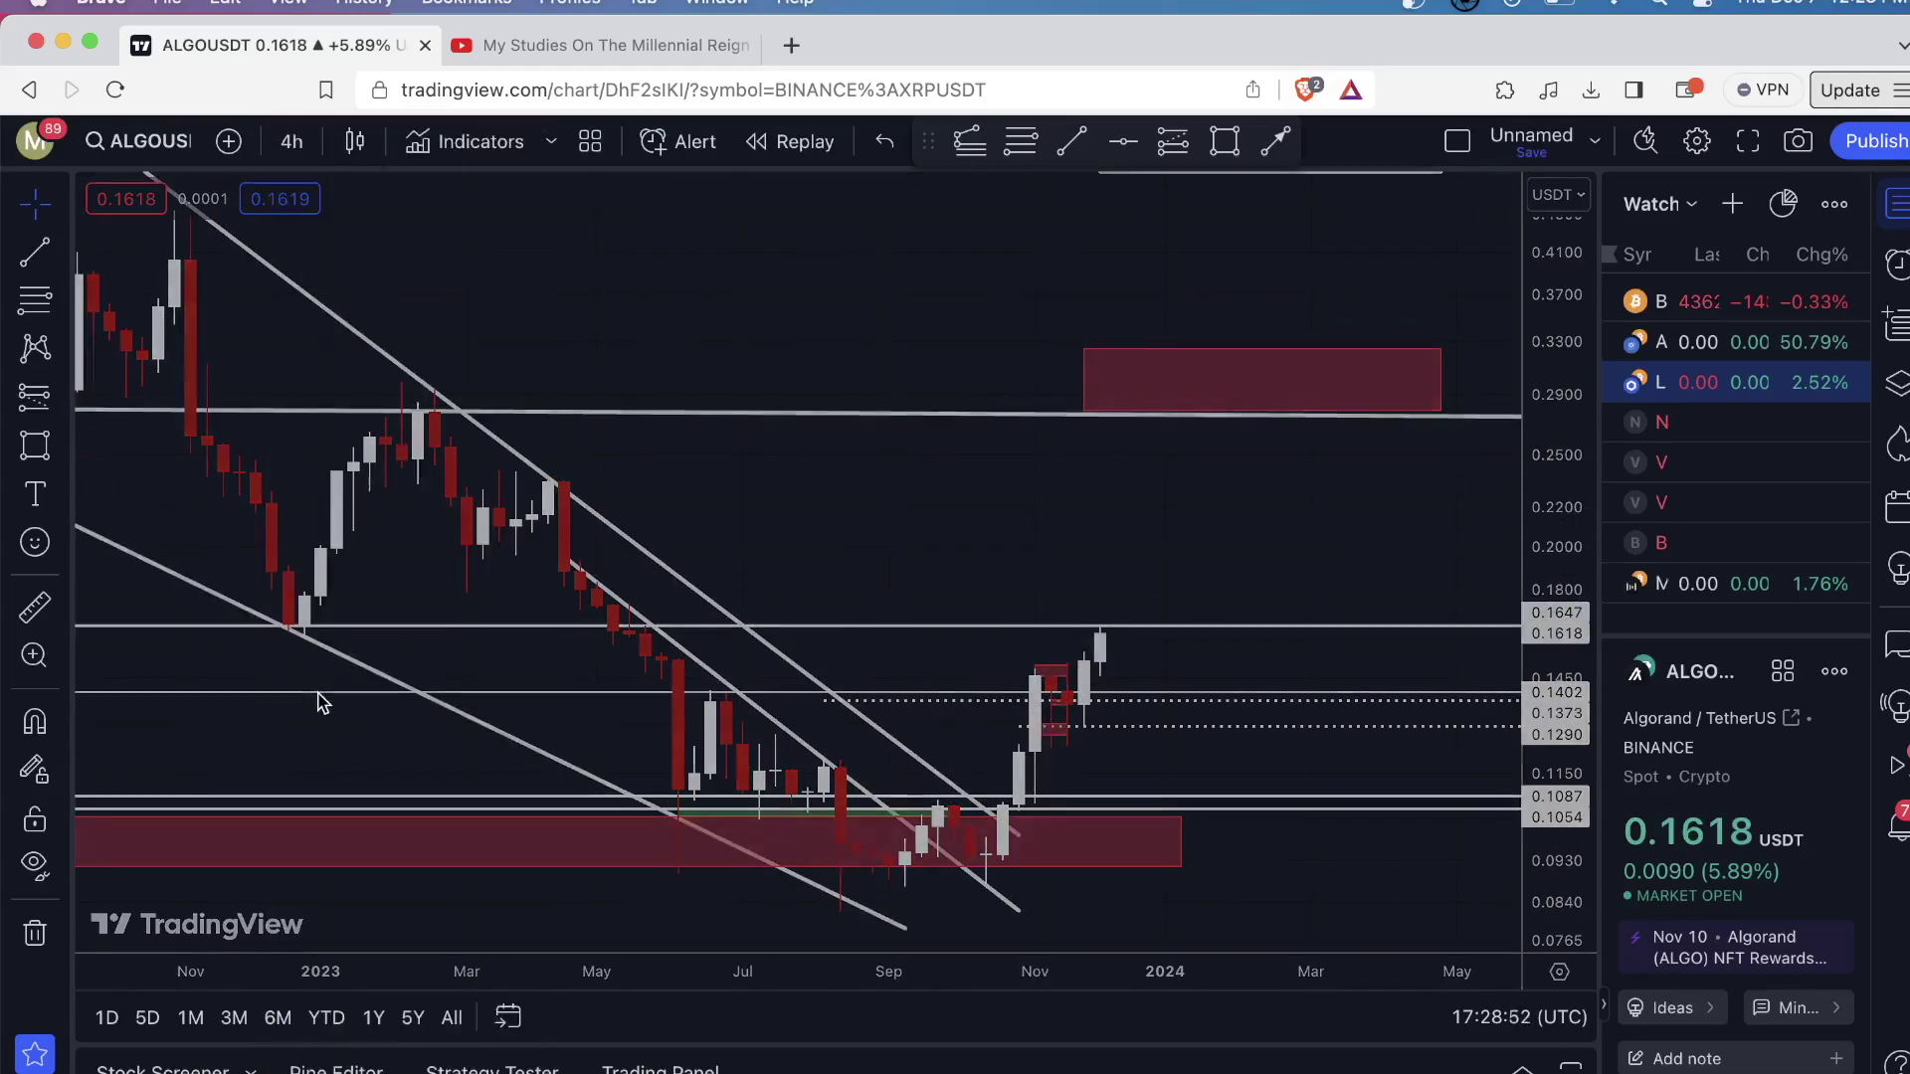
pyautogui.scroll(5, 801, 533)
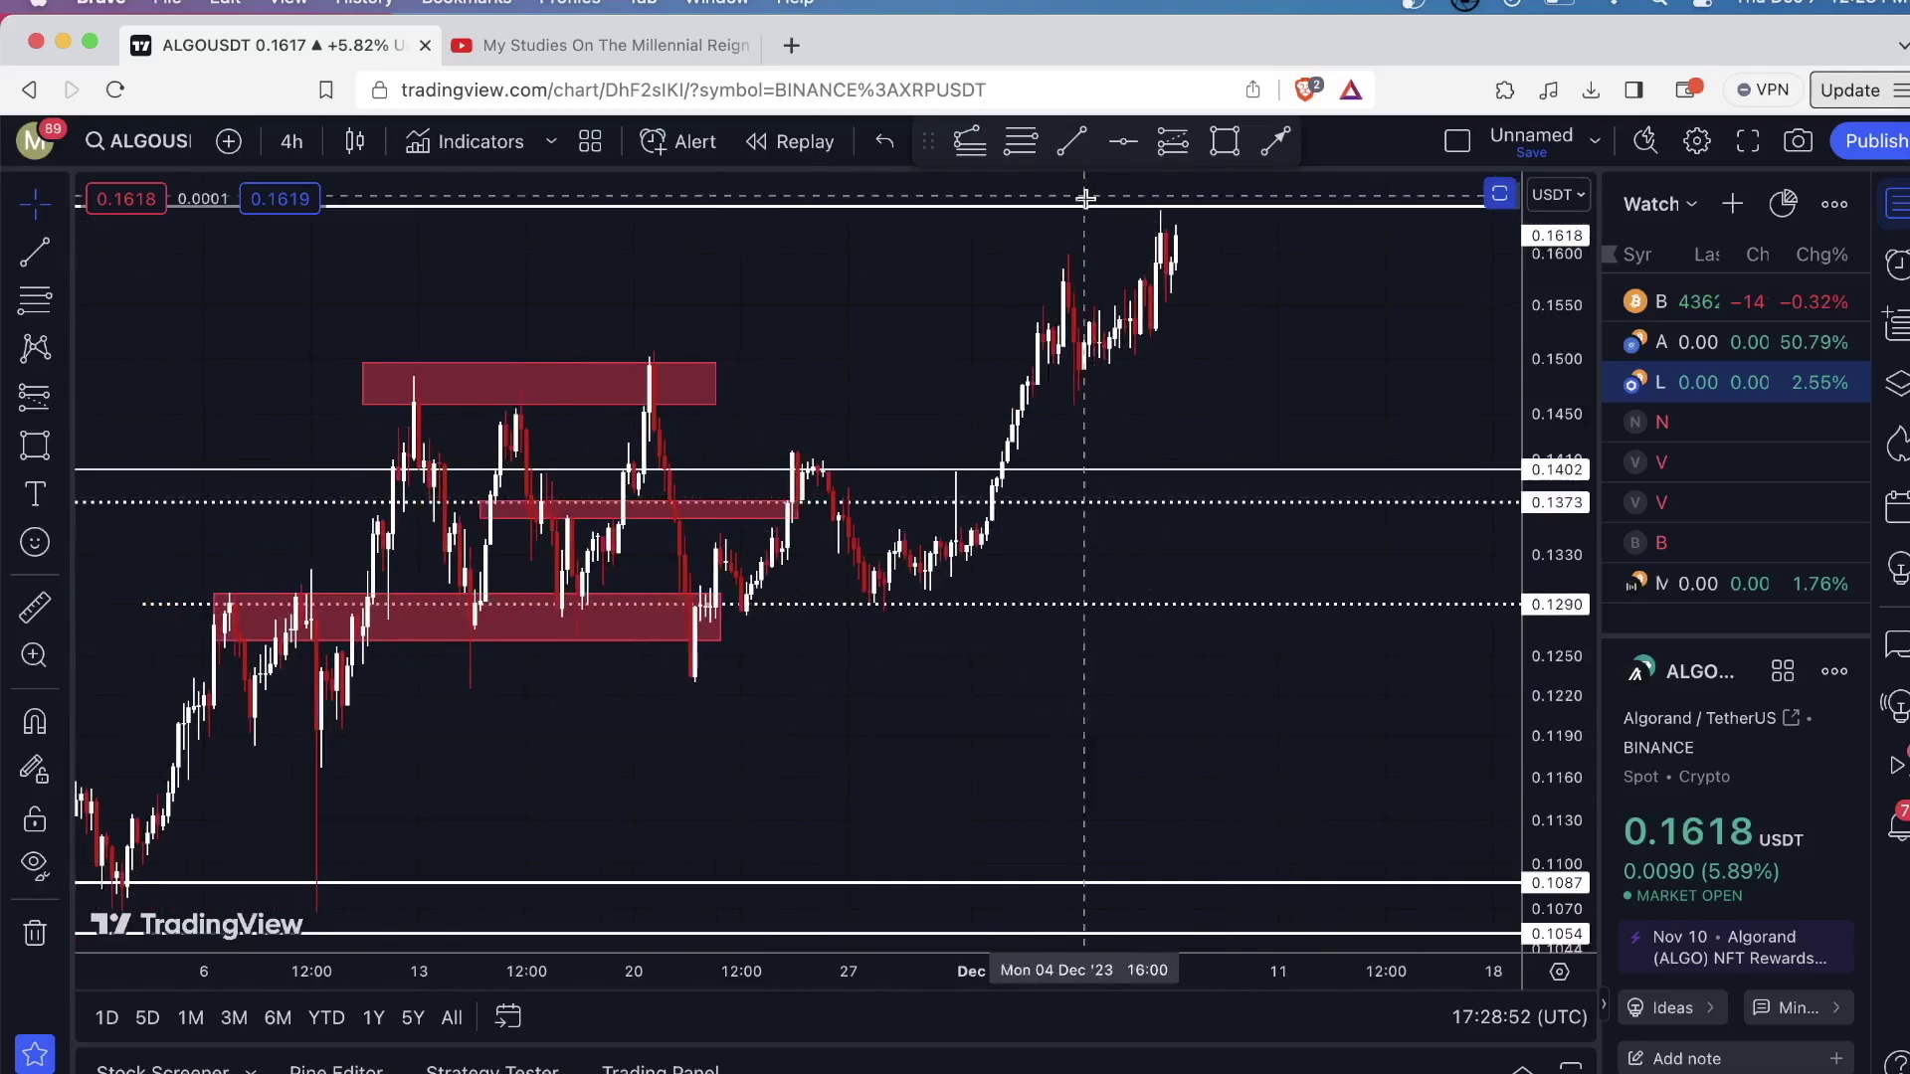
pyautogui.click(291, 141)
pyautogui.scroll(-4, 386, 376)
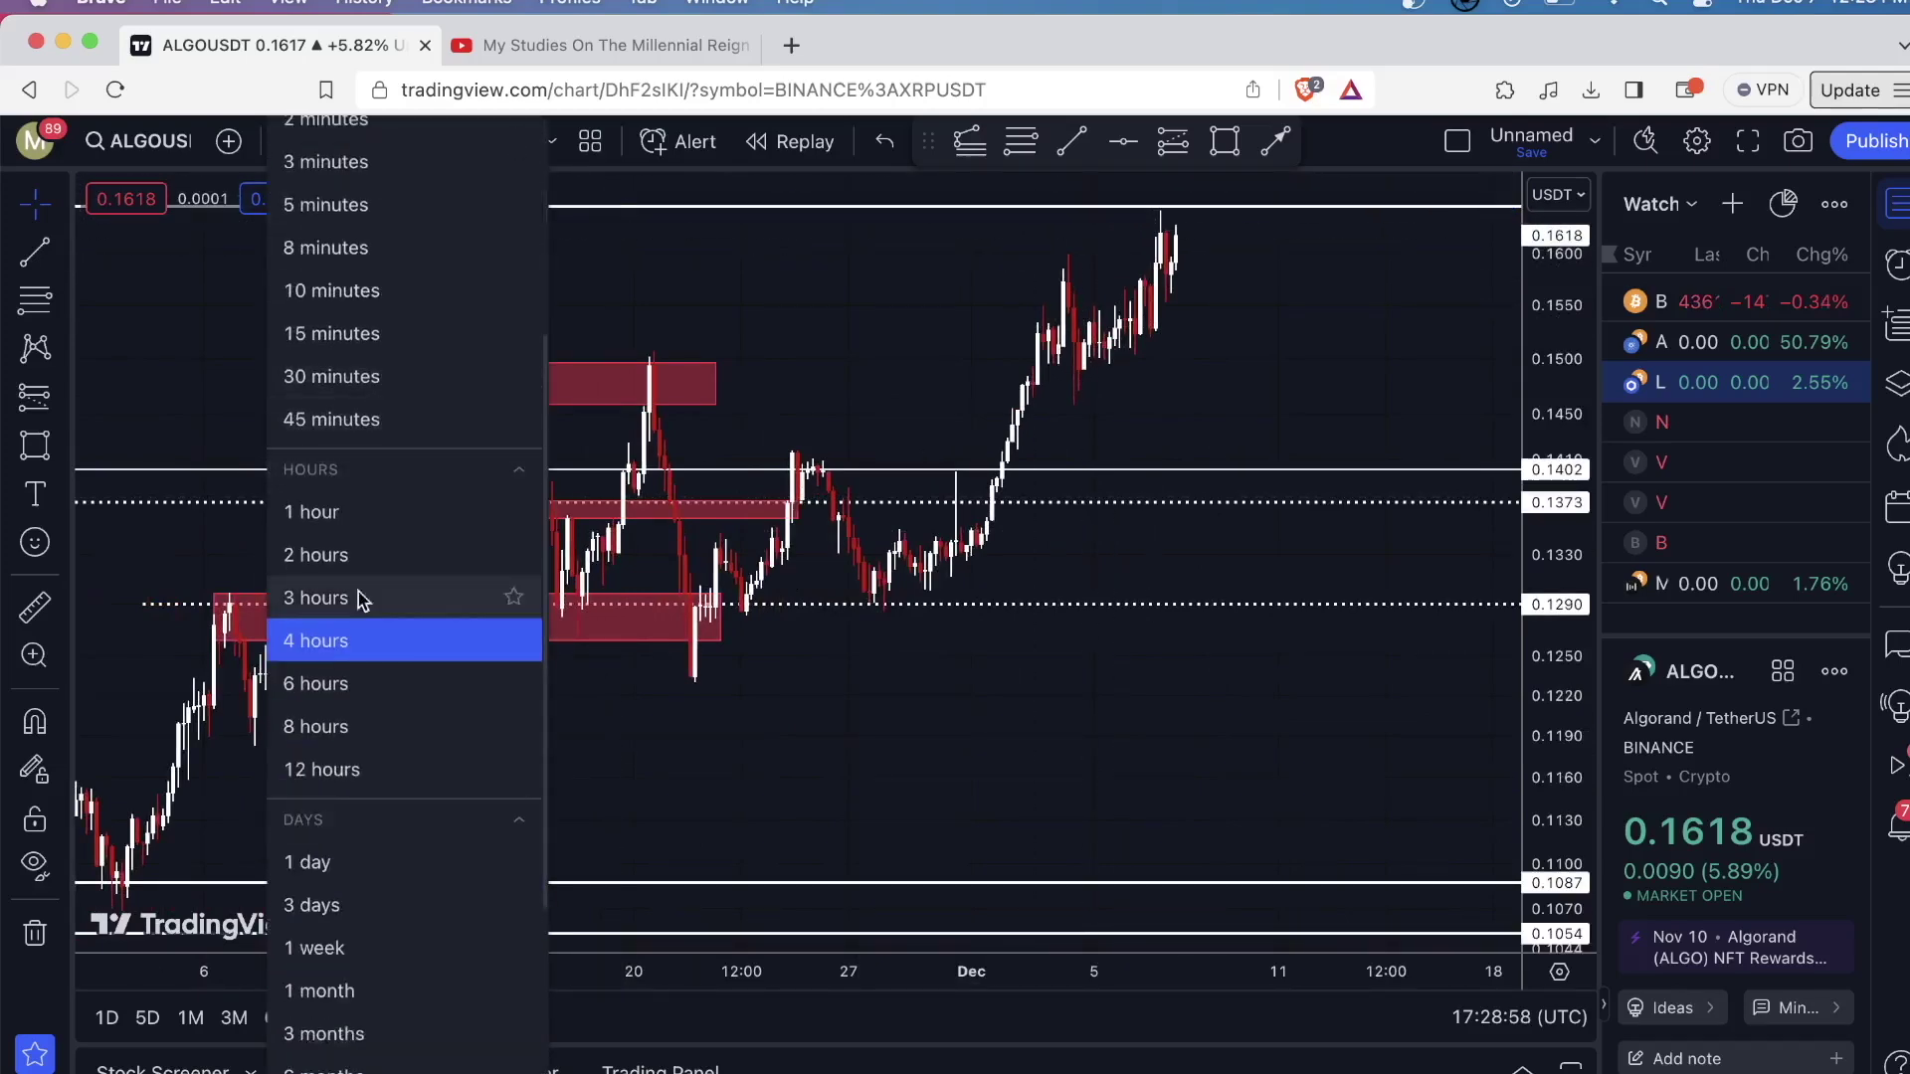
# - Switch to daily candles and review the RSI and stochastic panes
pyautogui.click(350, 856)
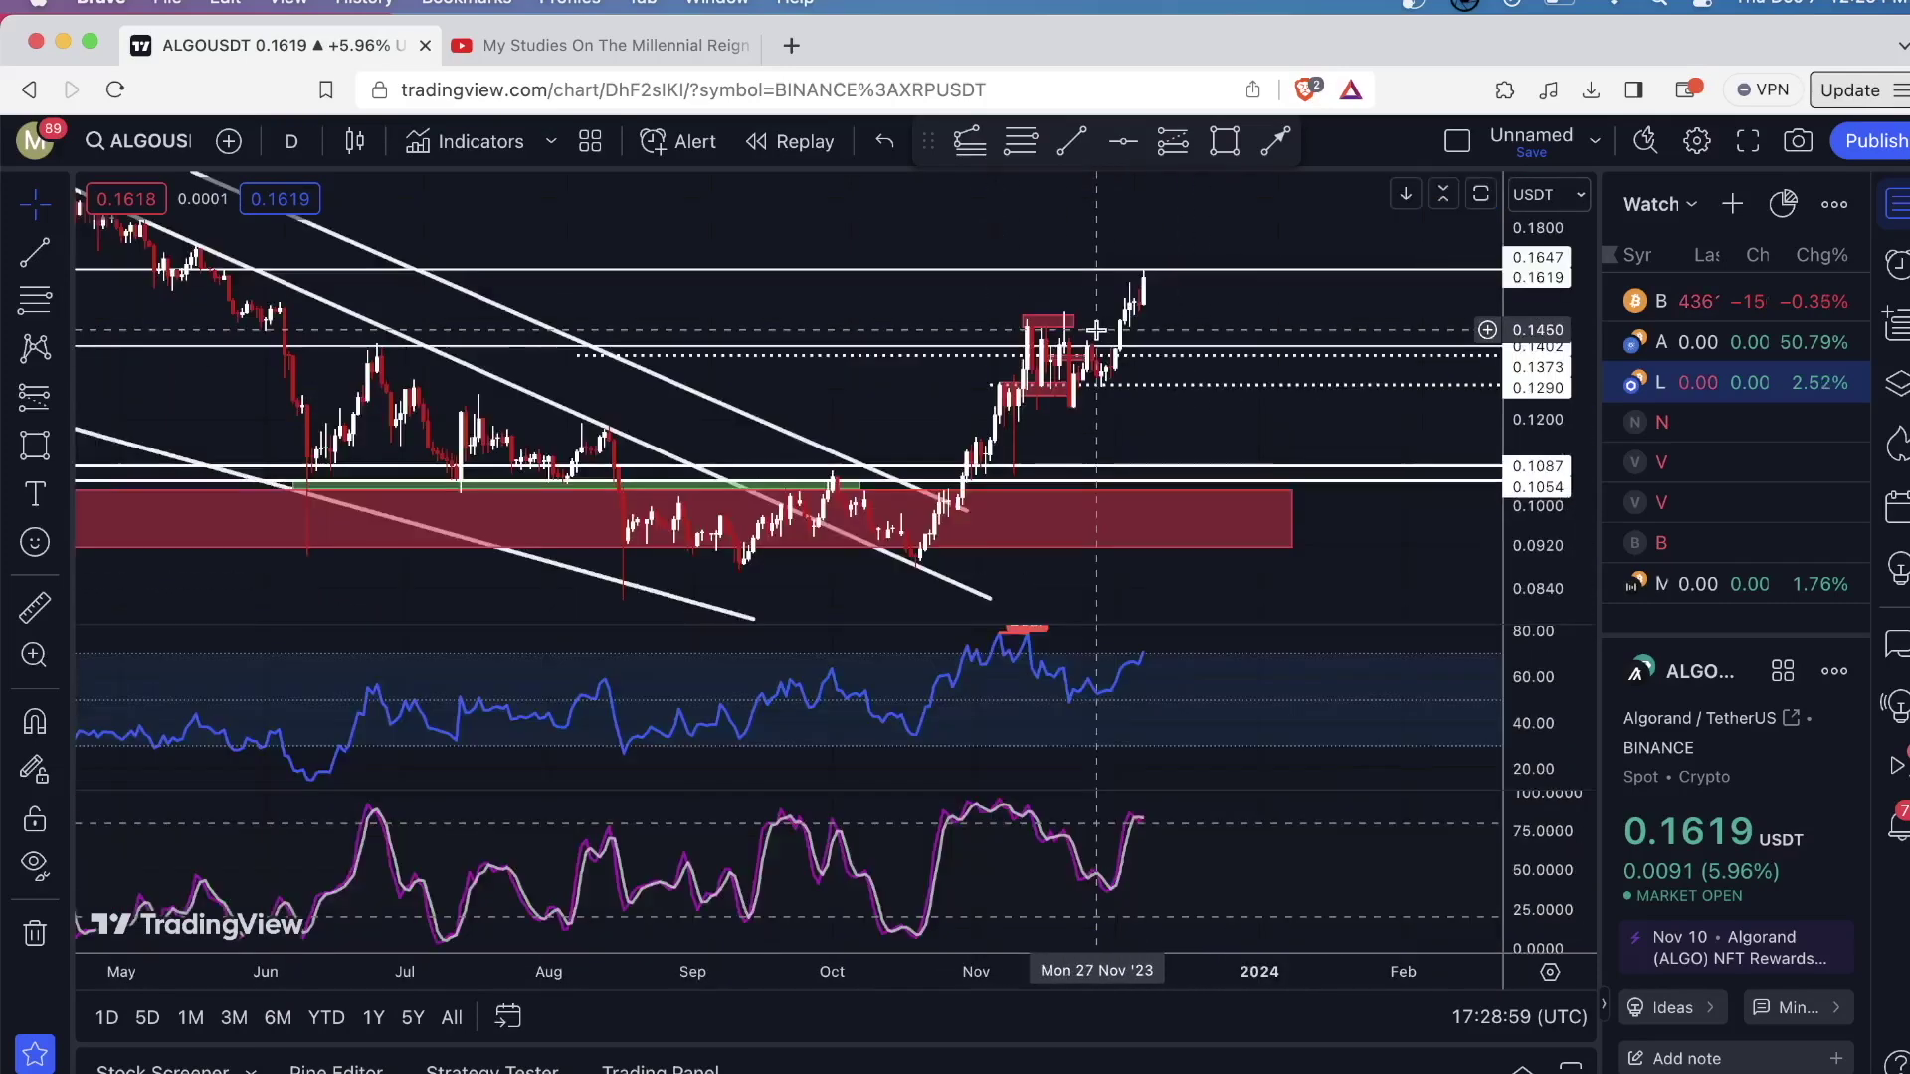
pyautogui.scroll(-4, 1143, 511)
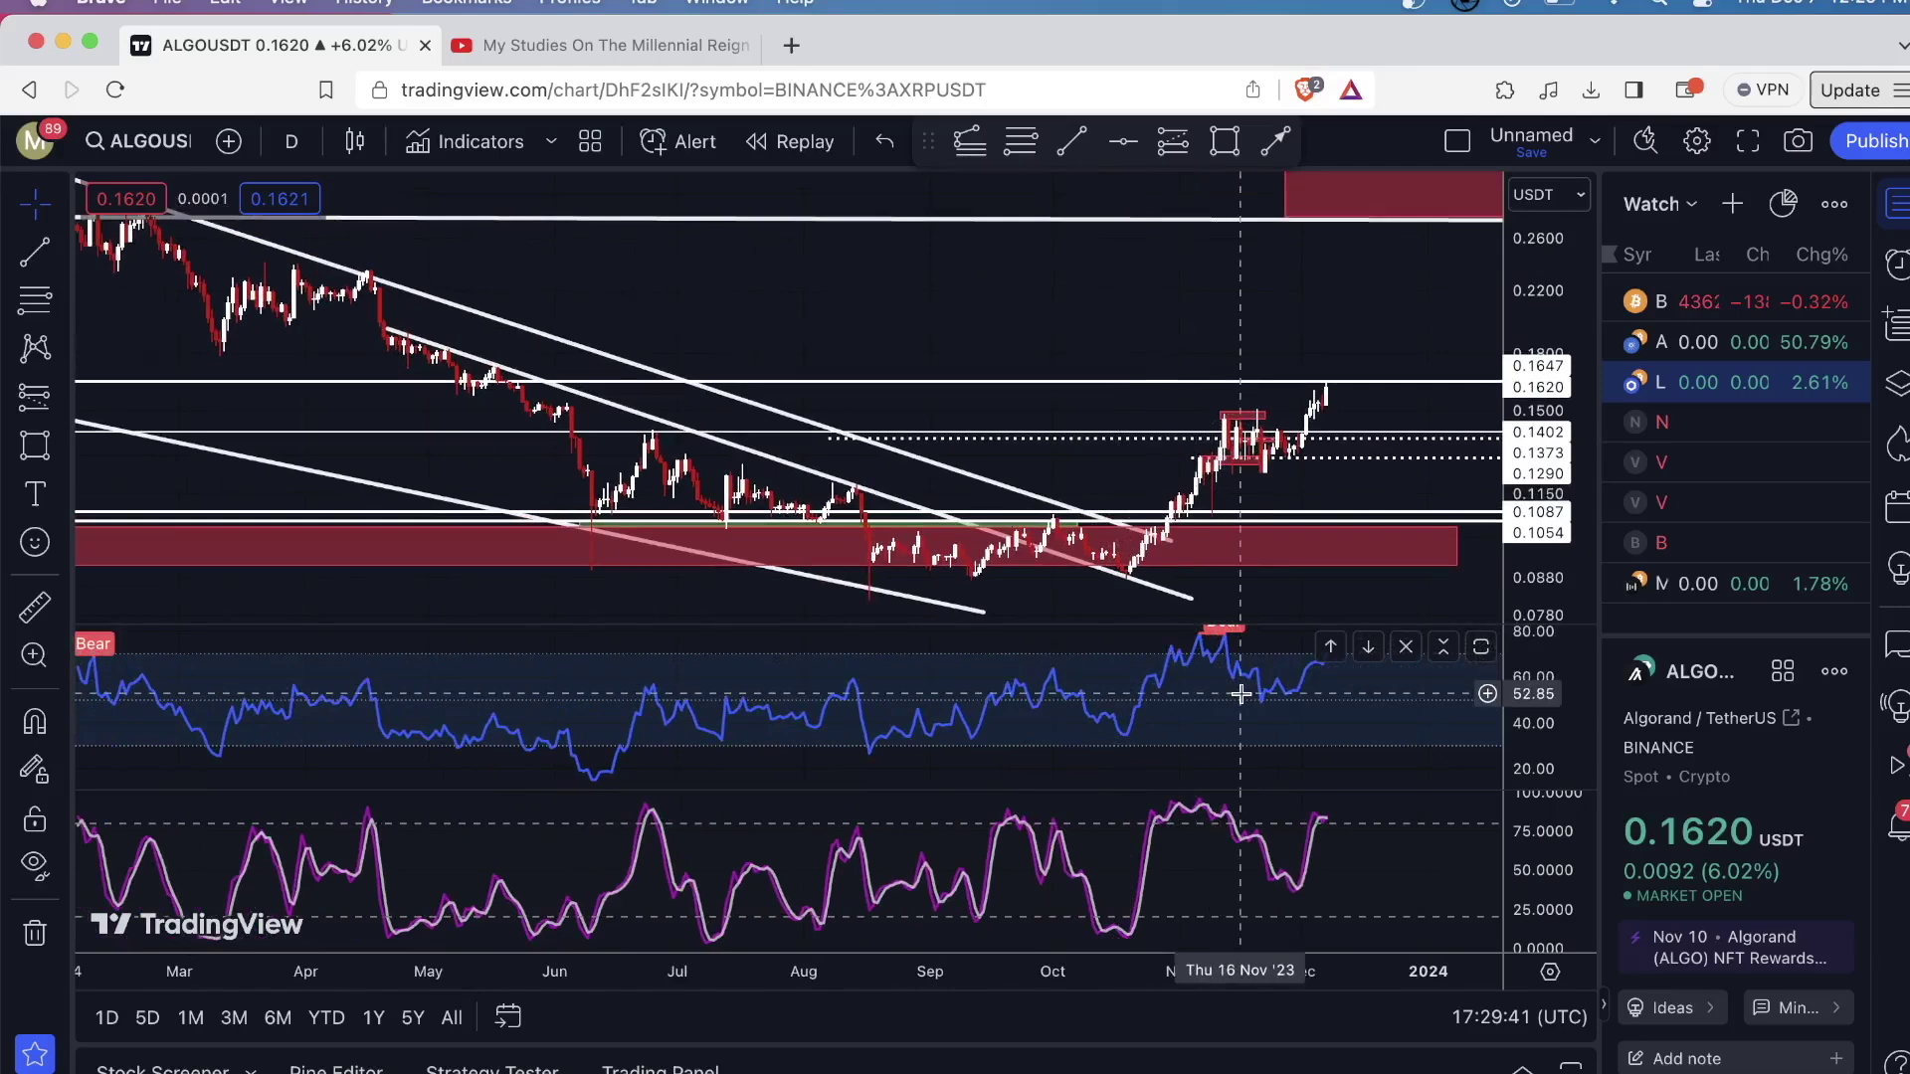
pyautogui.scroll(2, 1194, 664)
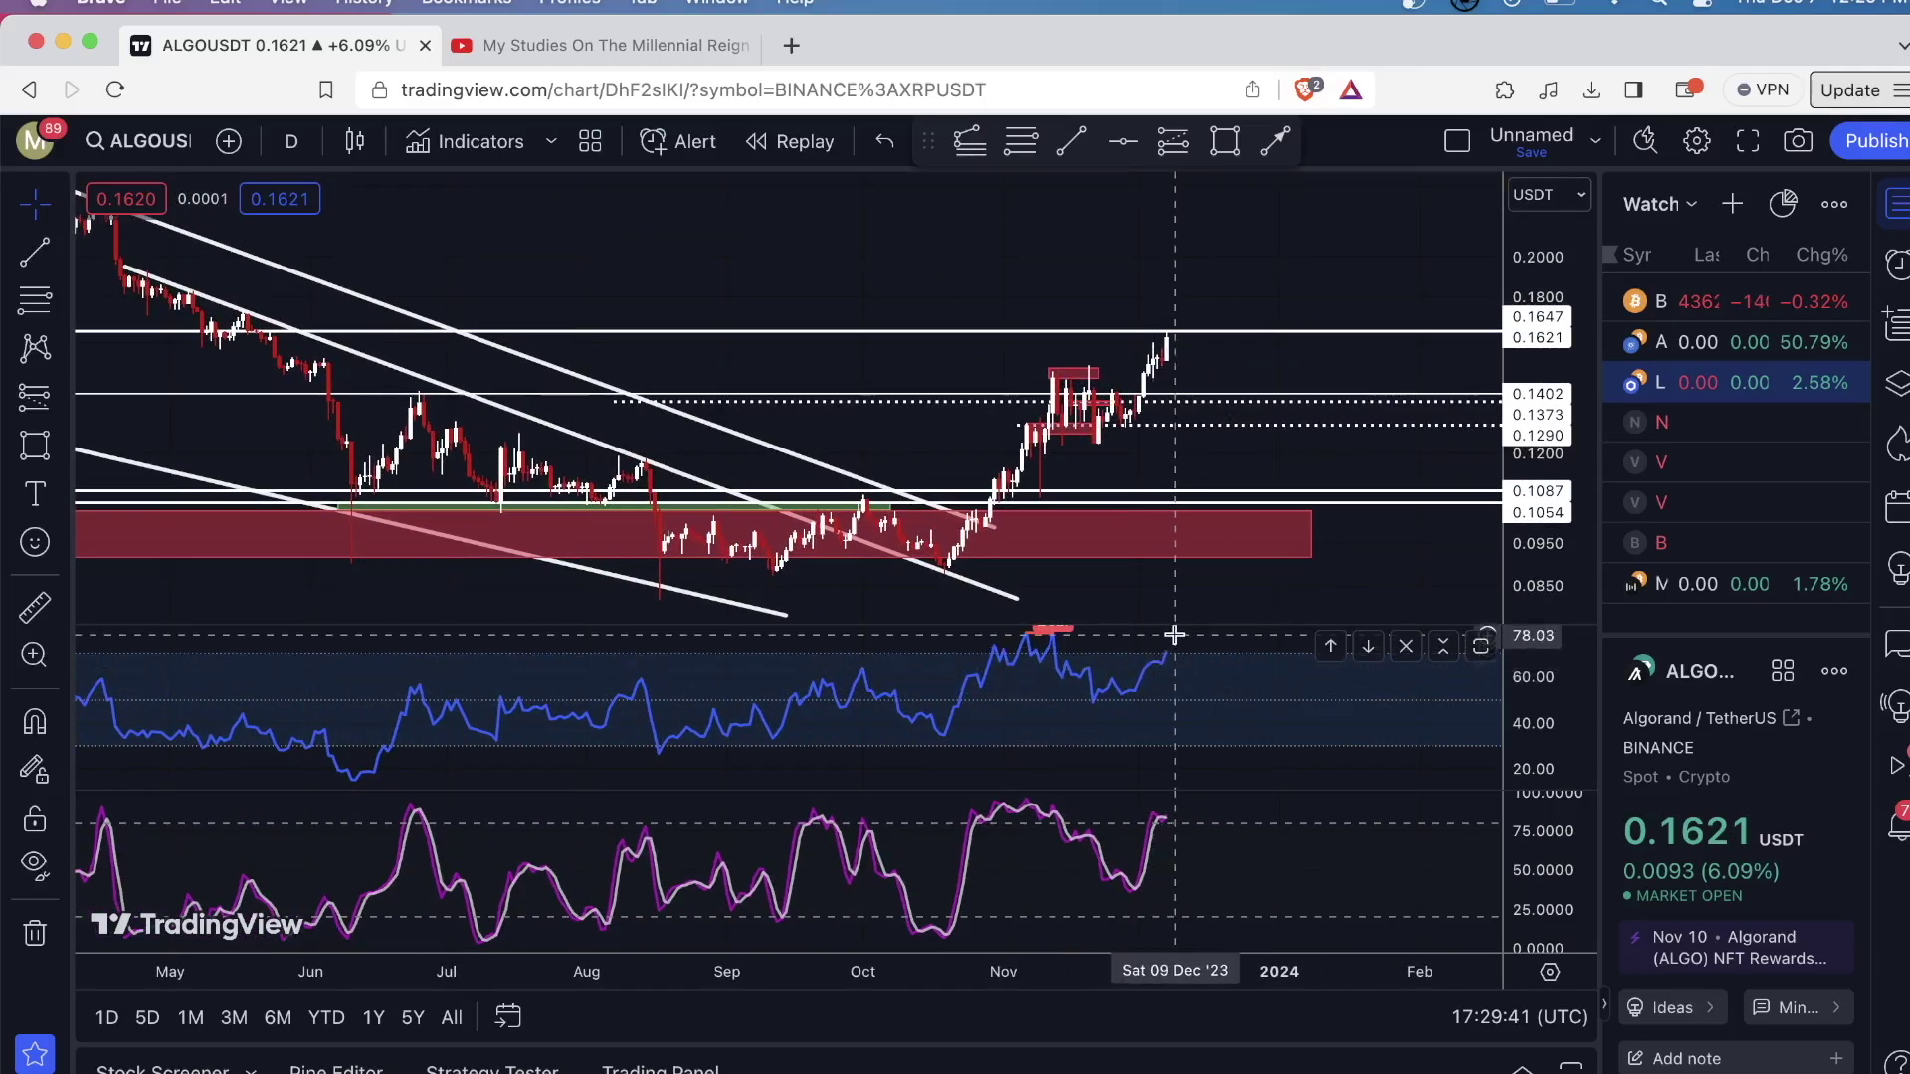
pyautogui.scroll(-2, 956, 380)
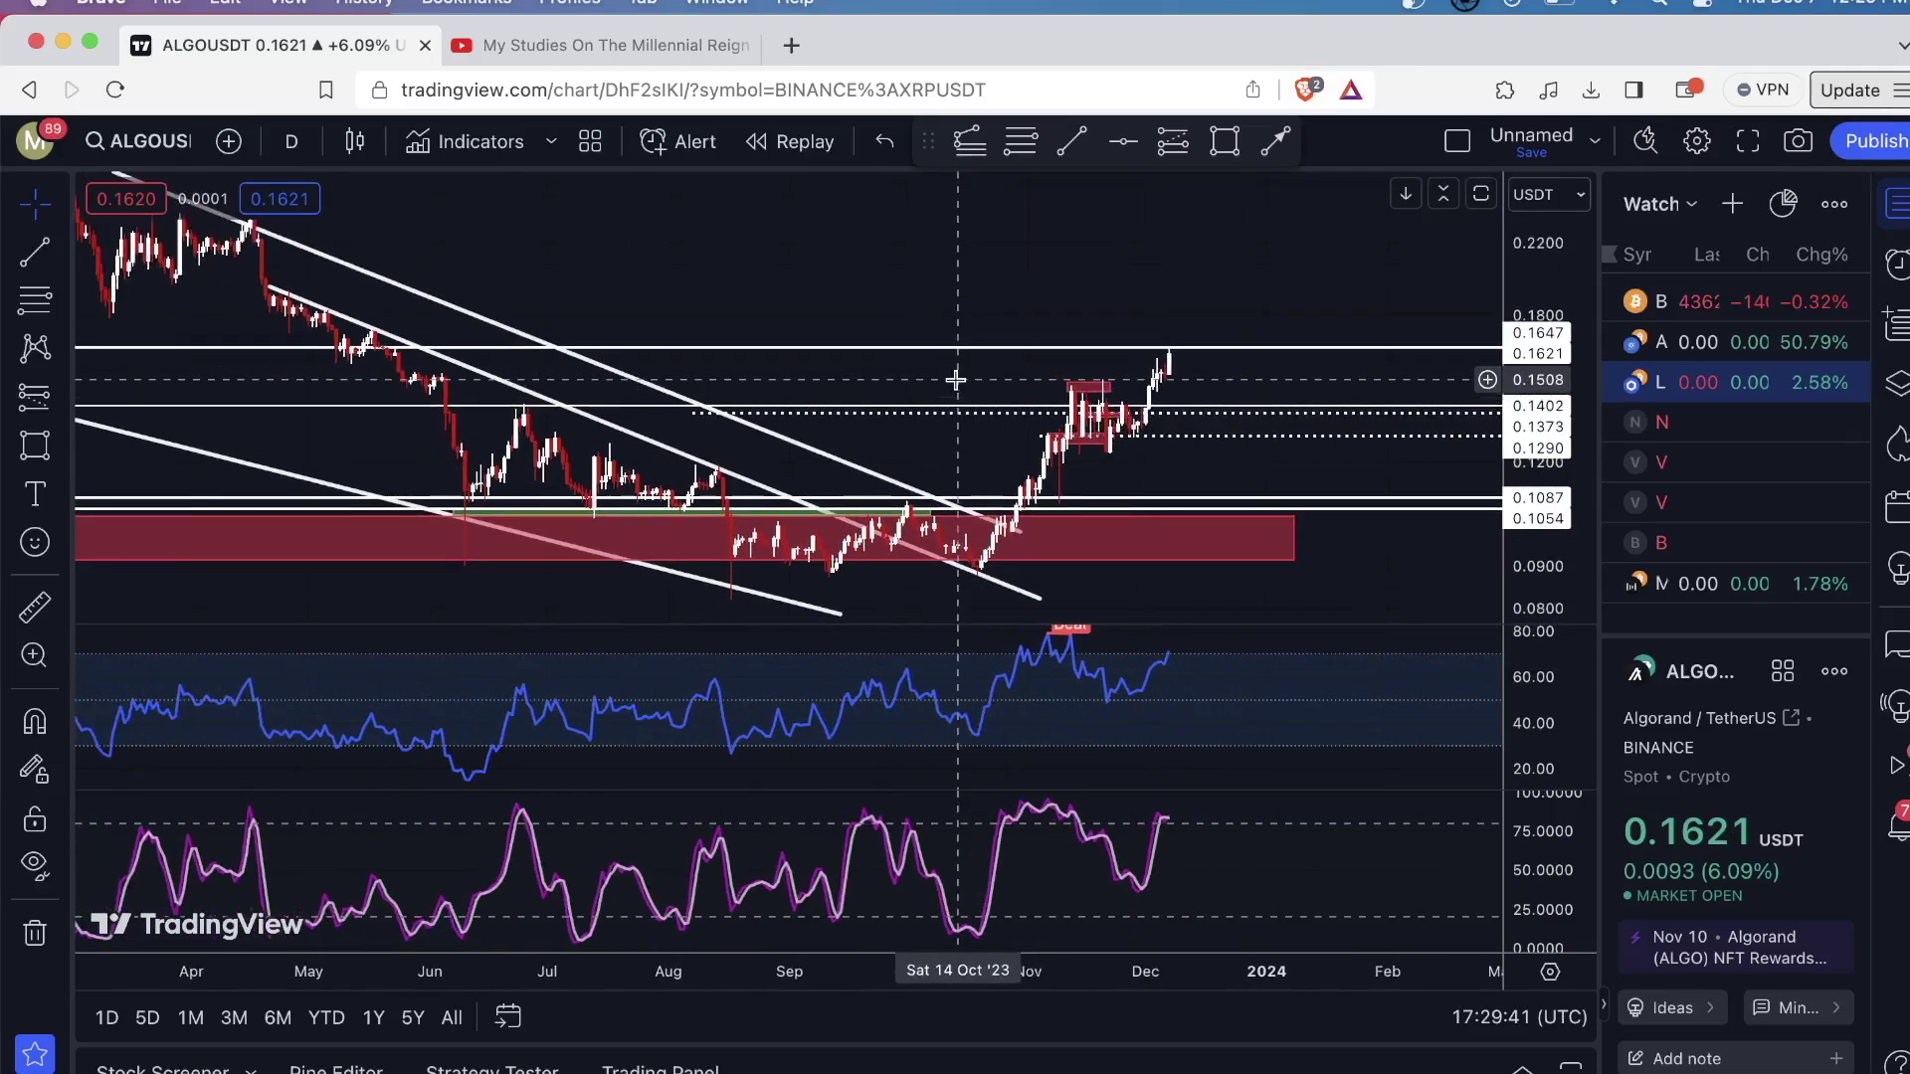
pyautogui.scroll(2, 1023, 836)
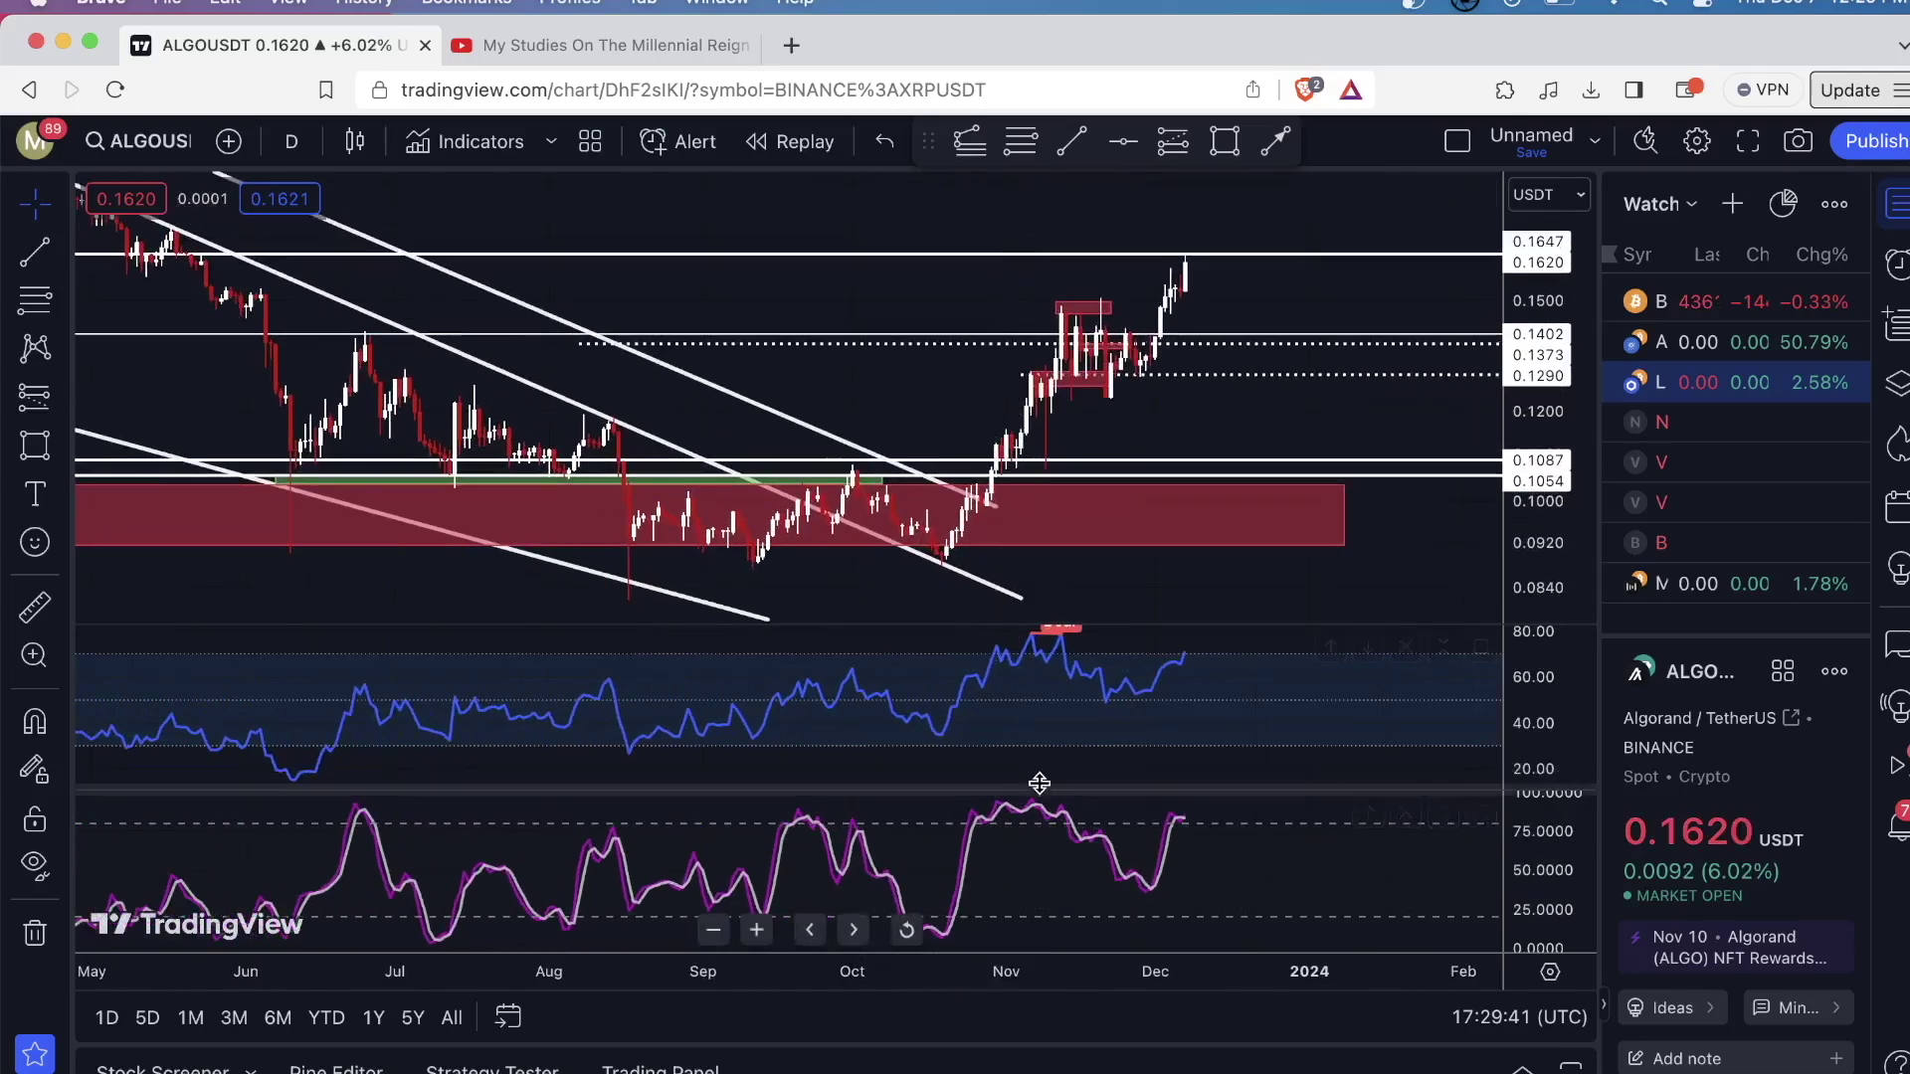
# - Maximize the price pane so the oscillator panes are hidden
pyautogui.doubleClick(912, 292)
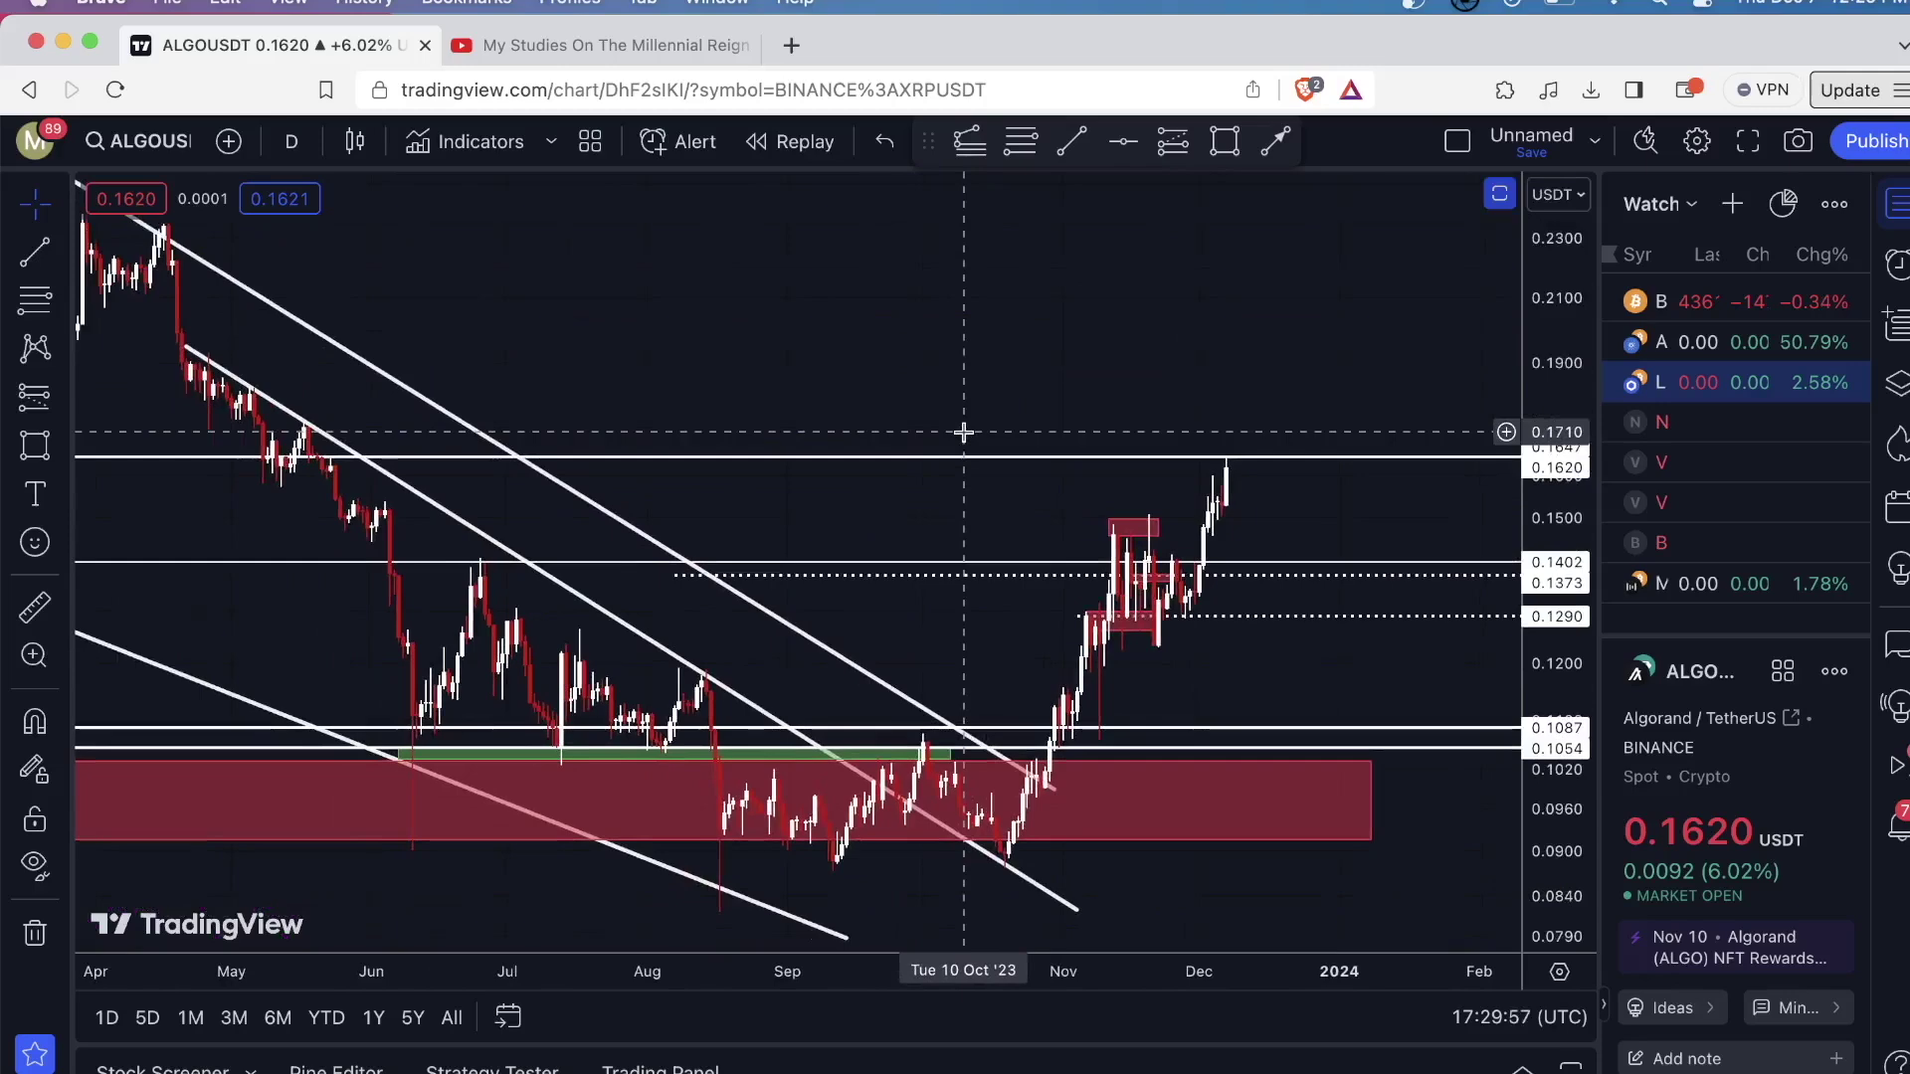
pyautogui.click(291, 141)
pyautogui.scroll(-4, 378, 696)
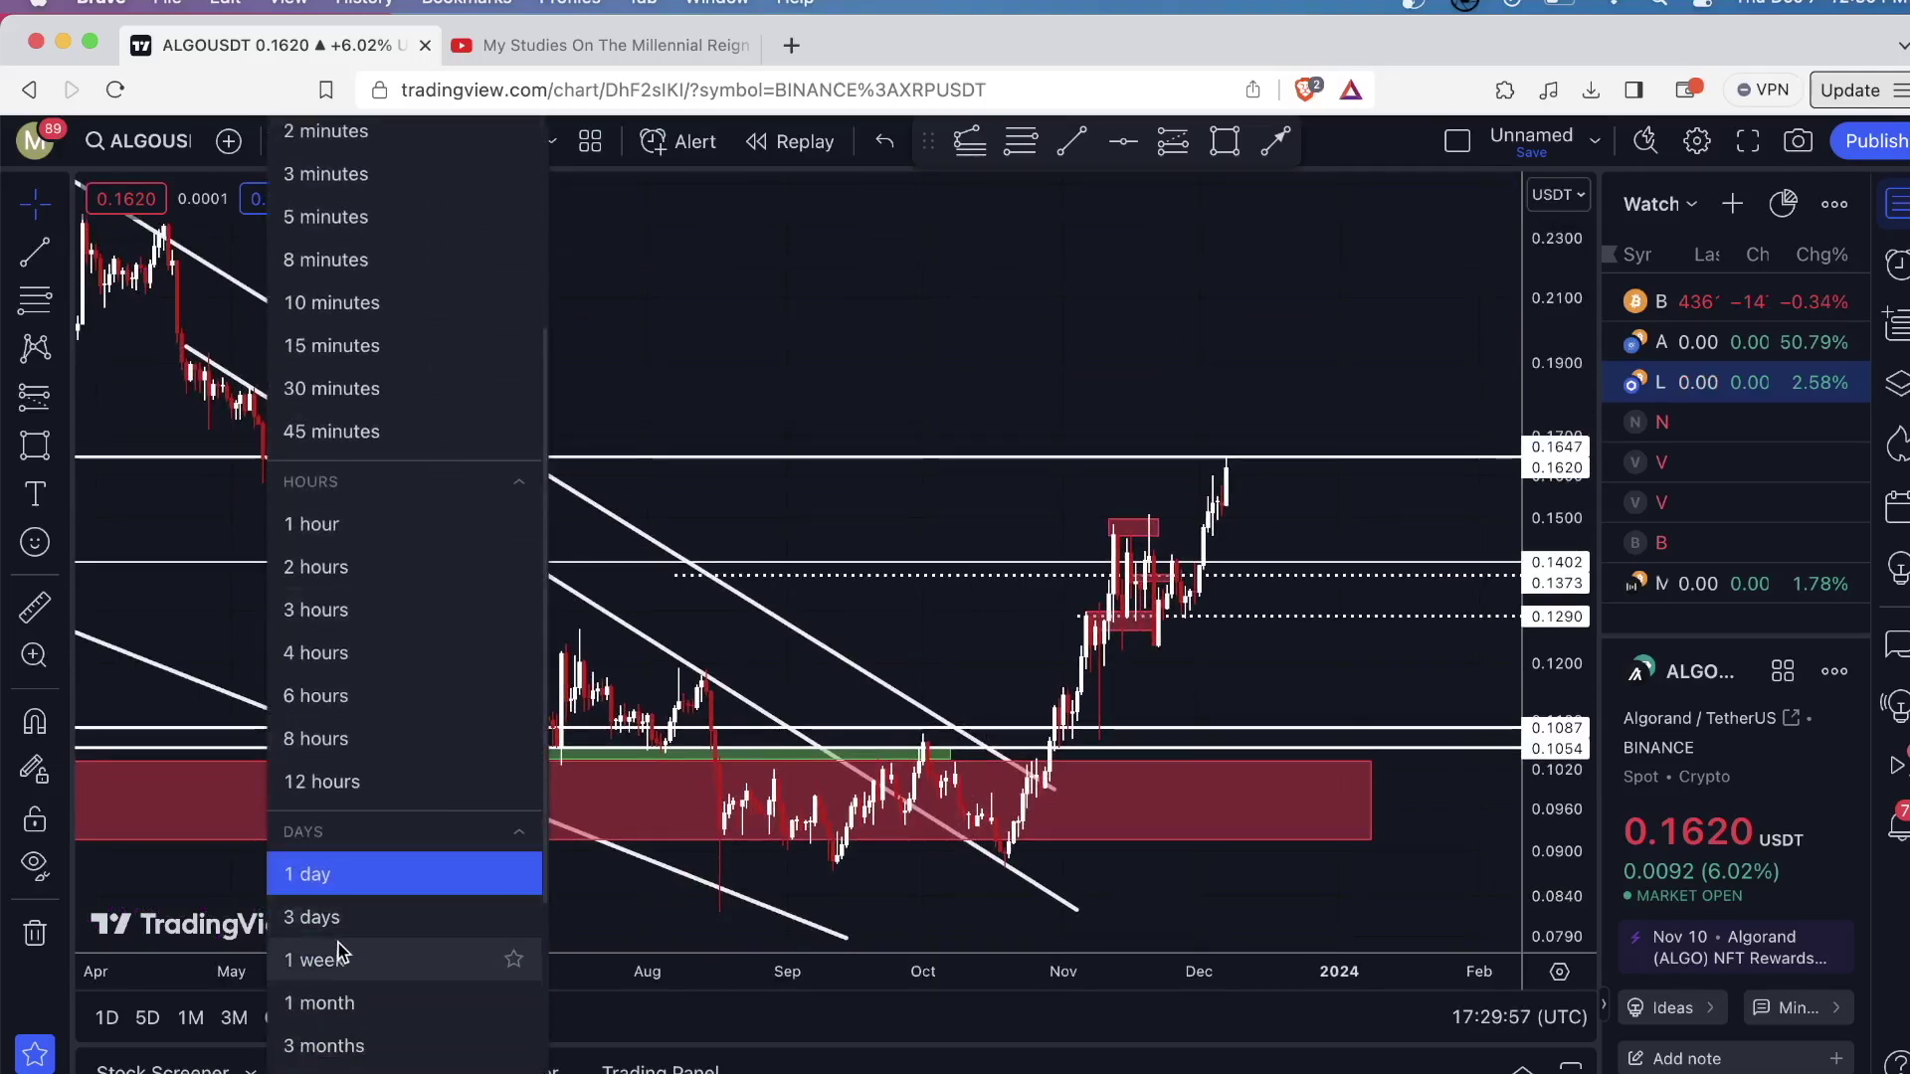
# - Switch to weekly candles and zoom around the wedge breakout near the 0.1647 level
pyautogui.click(338, 958)
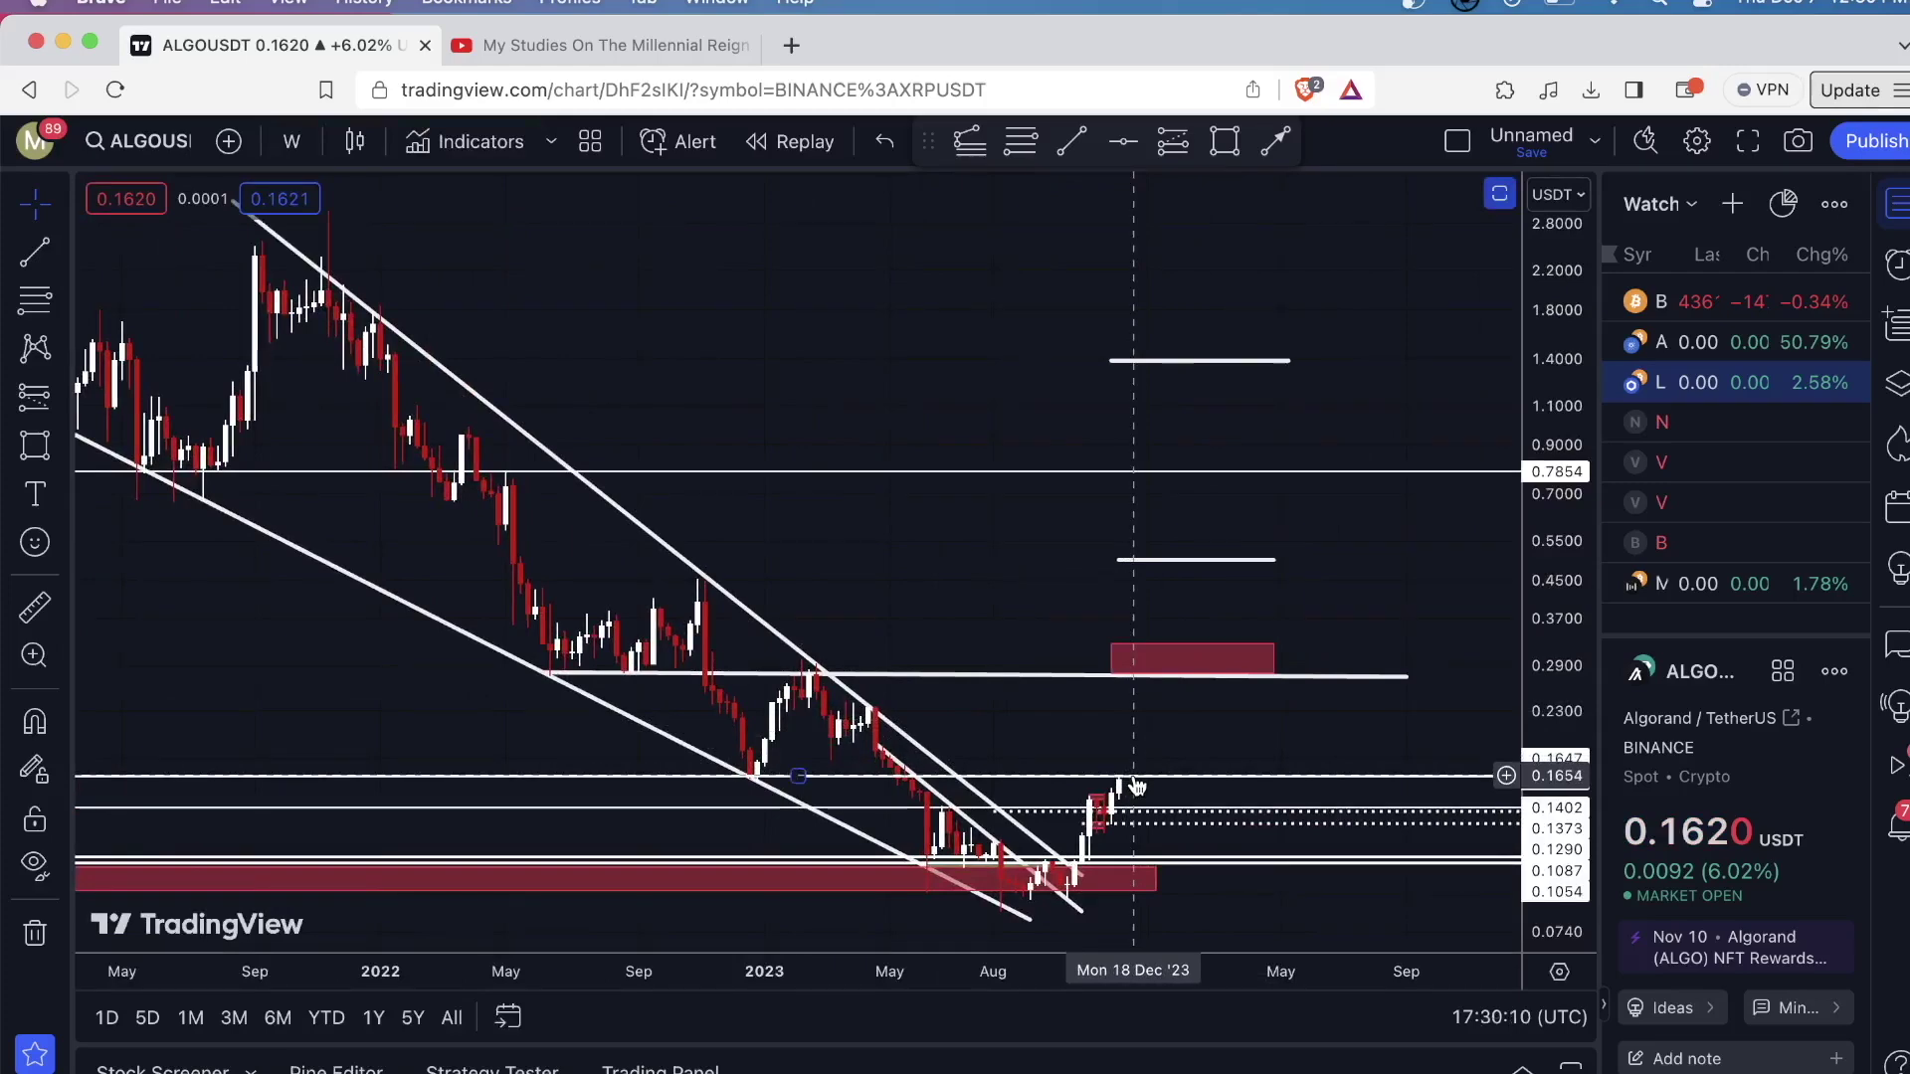
pyautogui.scroll(-3, 1075, 571)
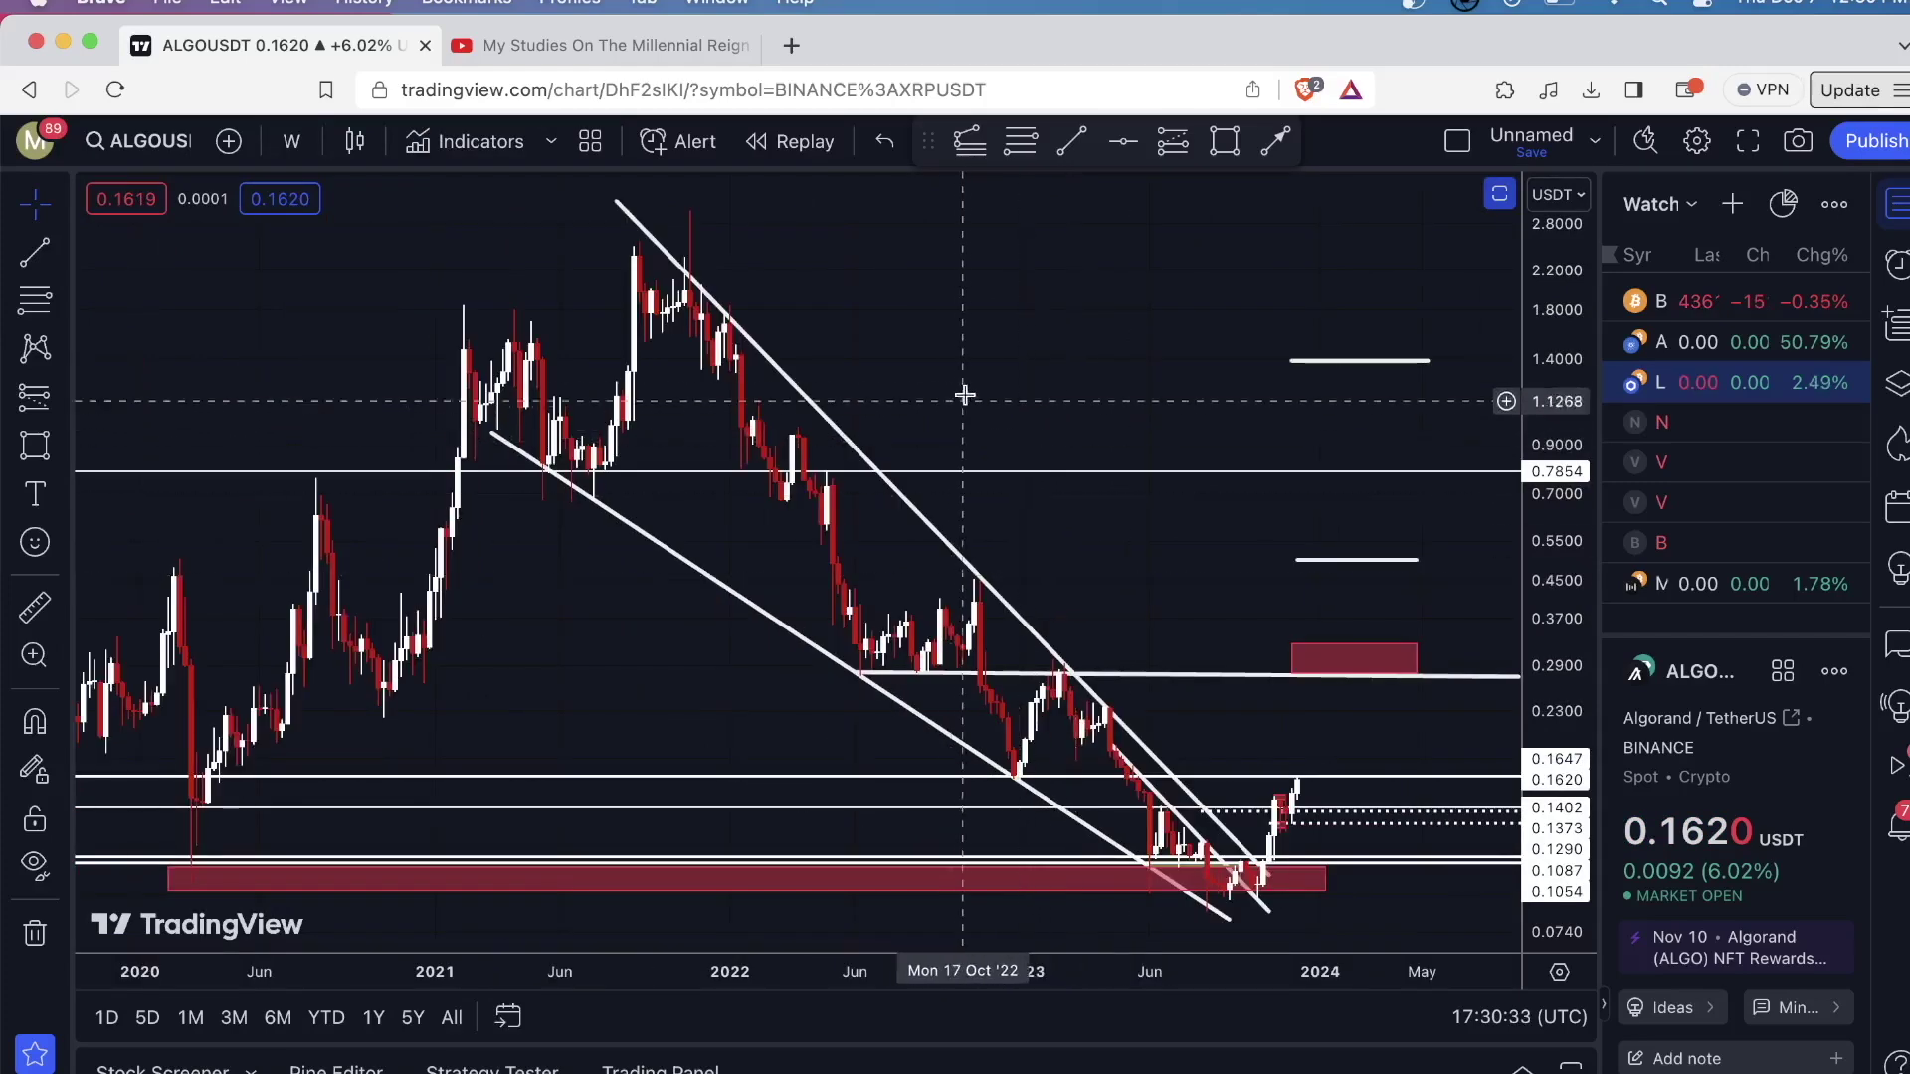
pyautogui.scroll(1, 969, 378)
pyautogui.scroll(-4, 970, 353)
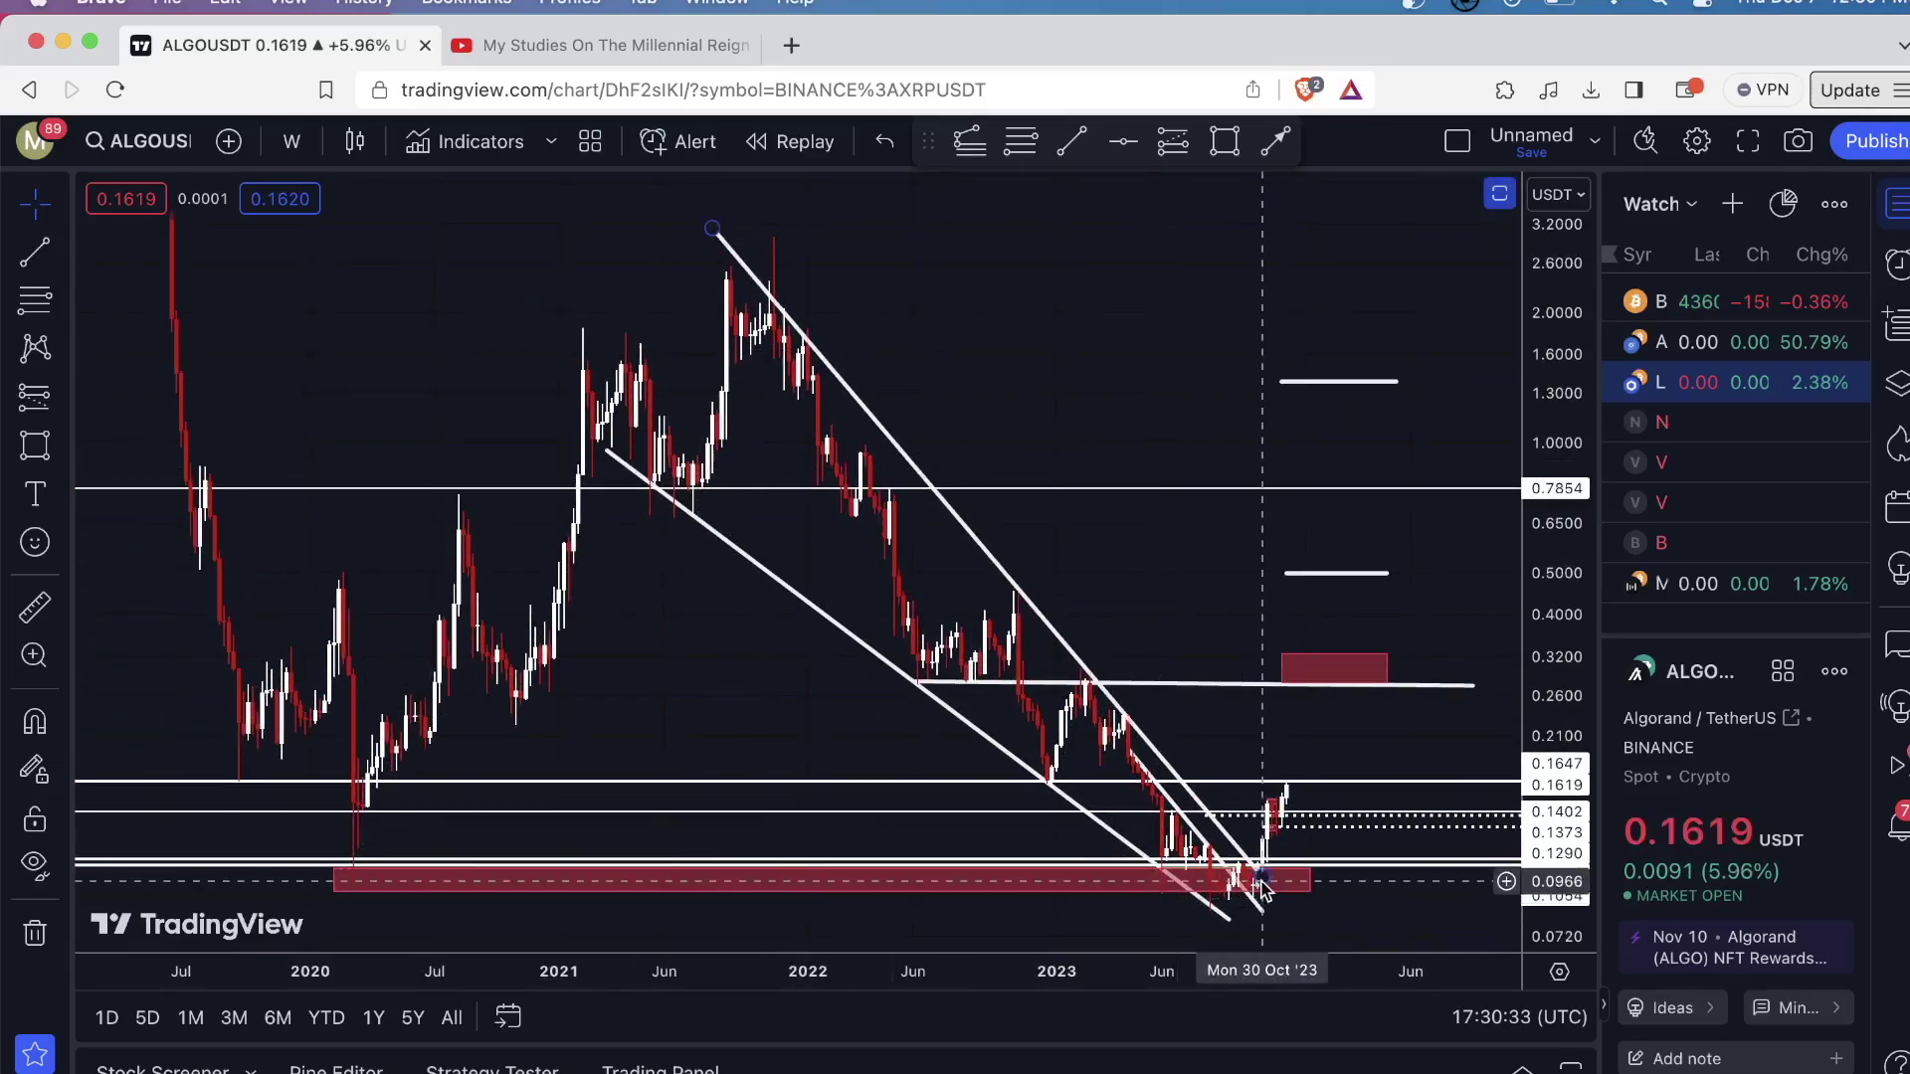
pyautogui.scroll(2, 376, 388)
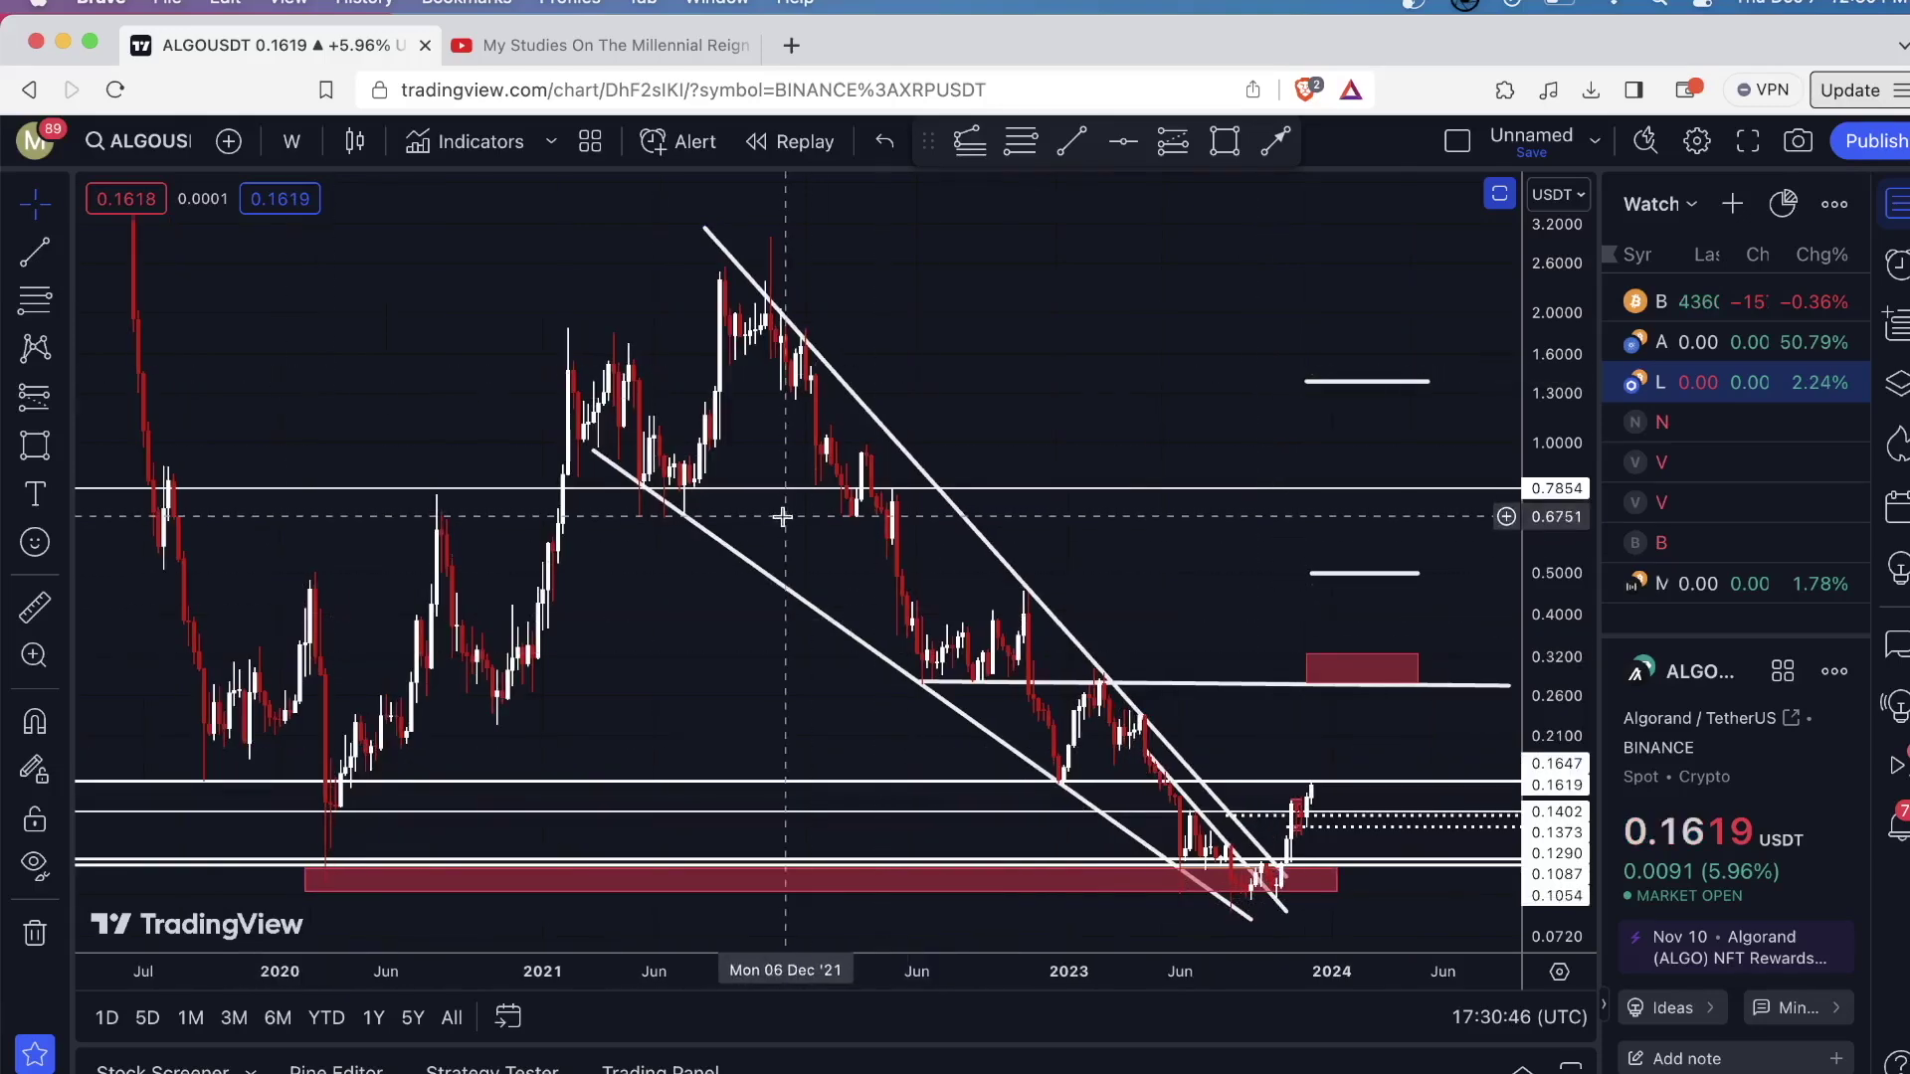
pyautogui.scroll(2, 925, 520)
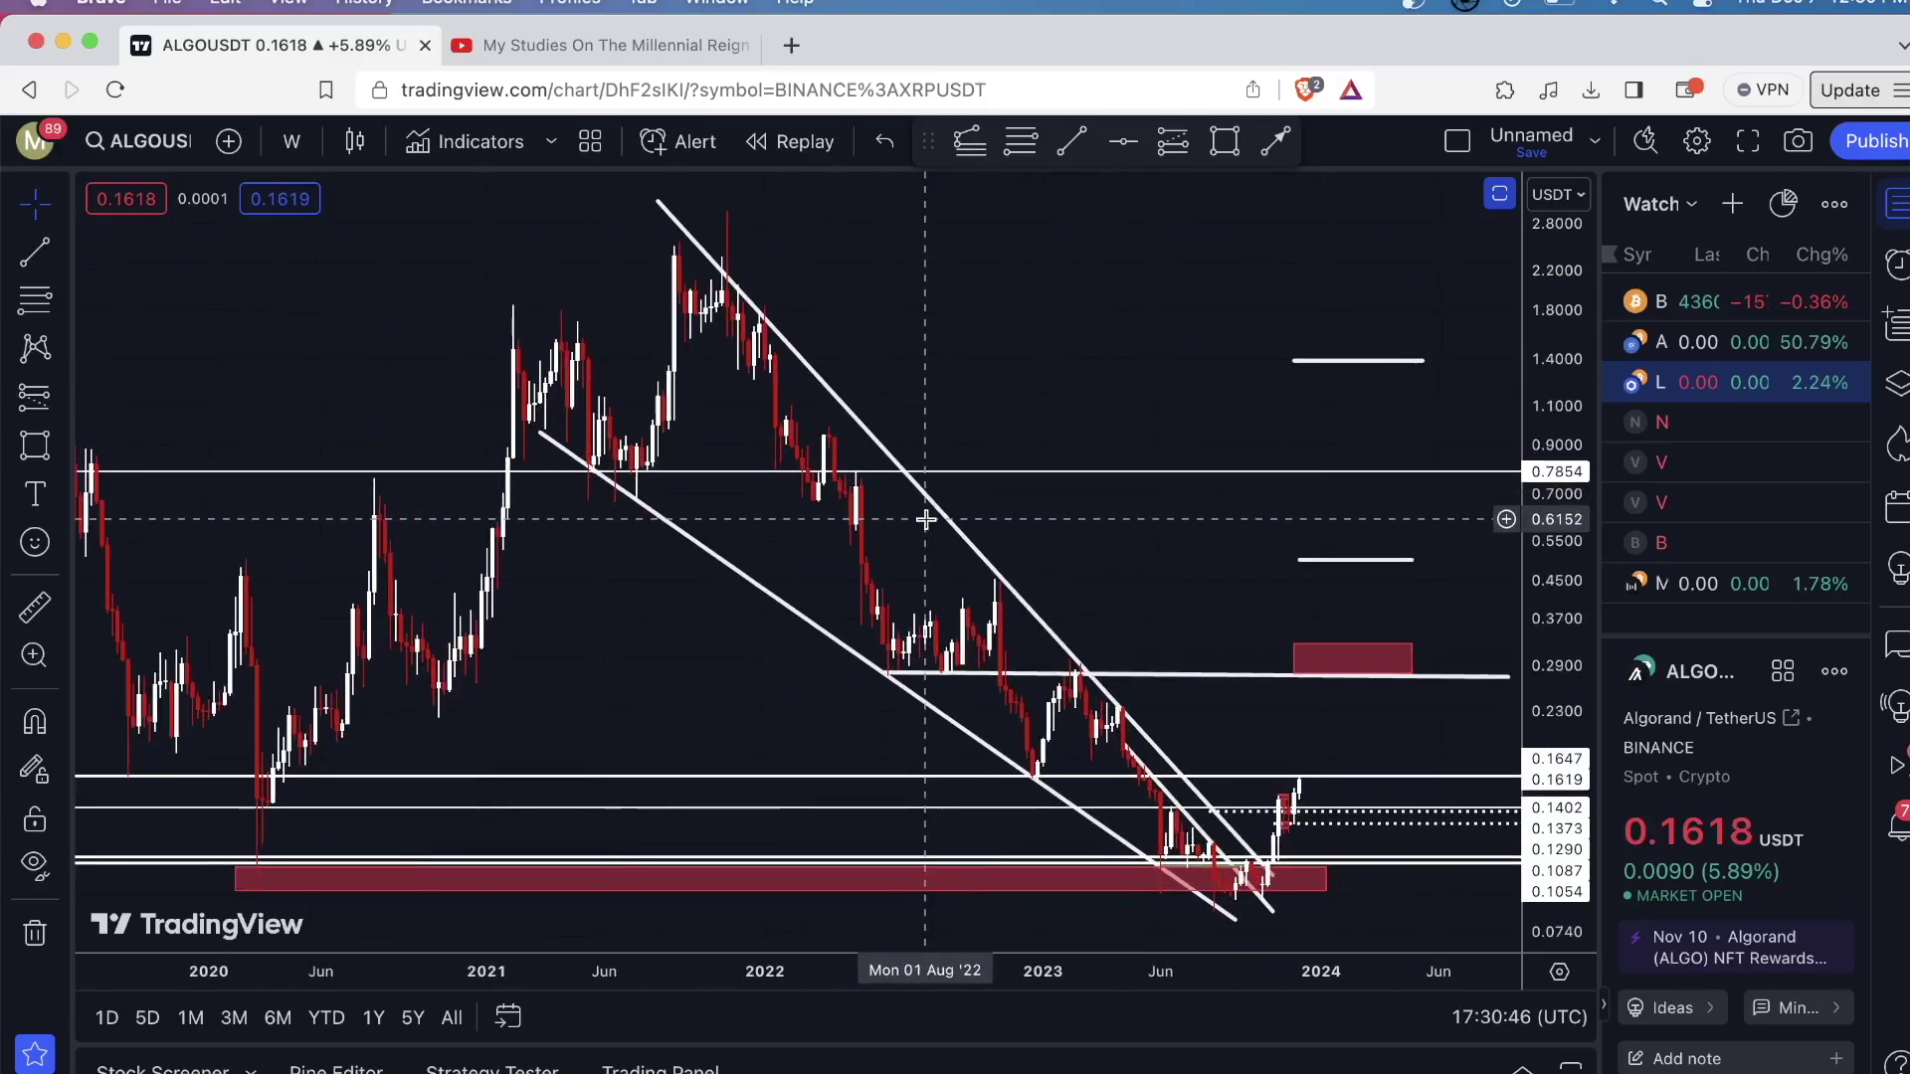
pyautogui.scroll(1, 1050, 565)
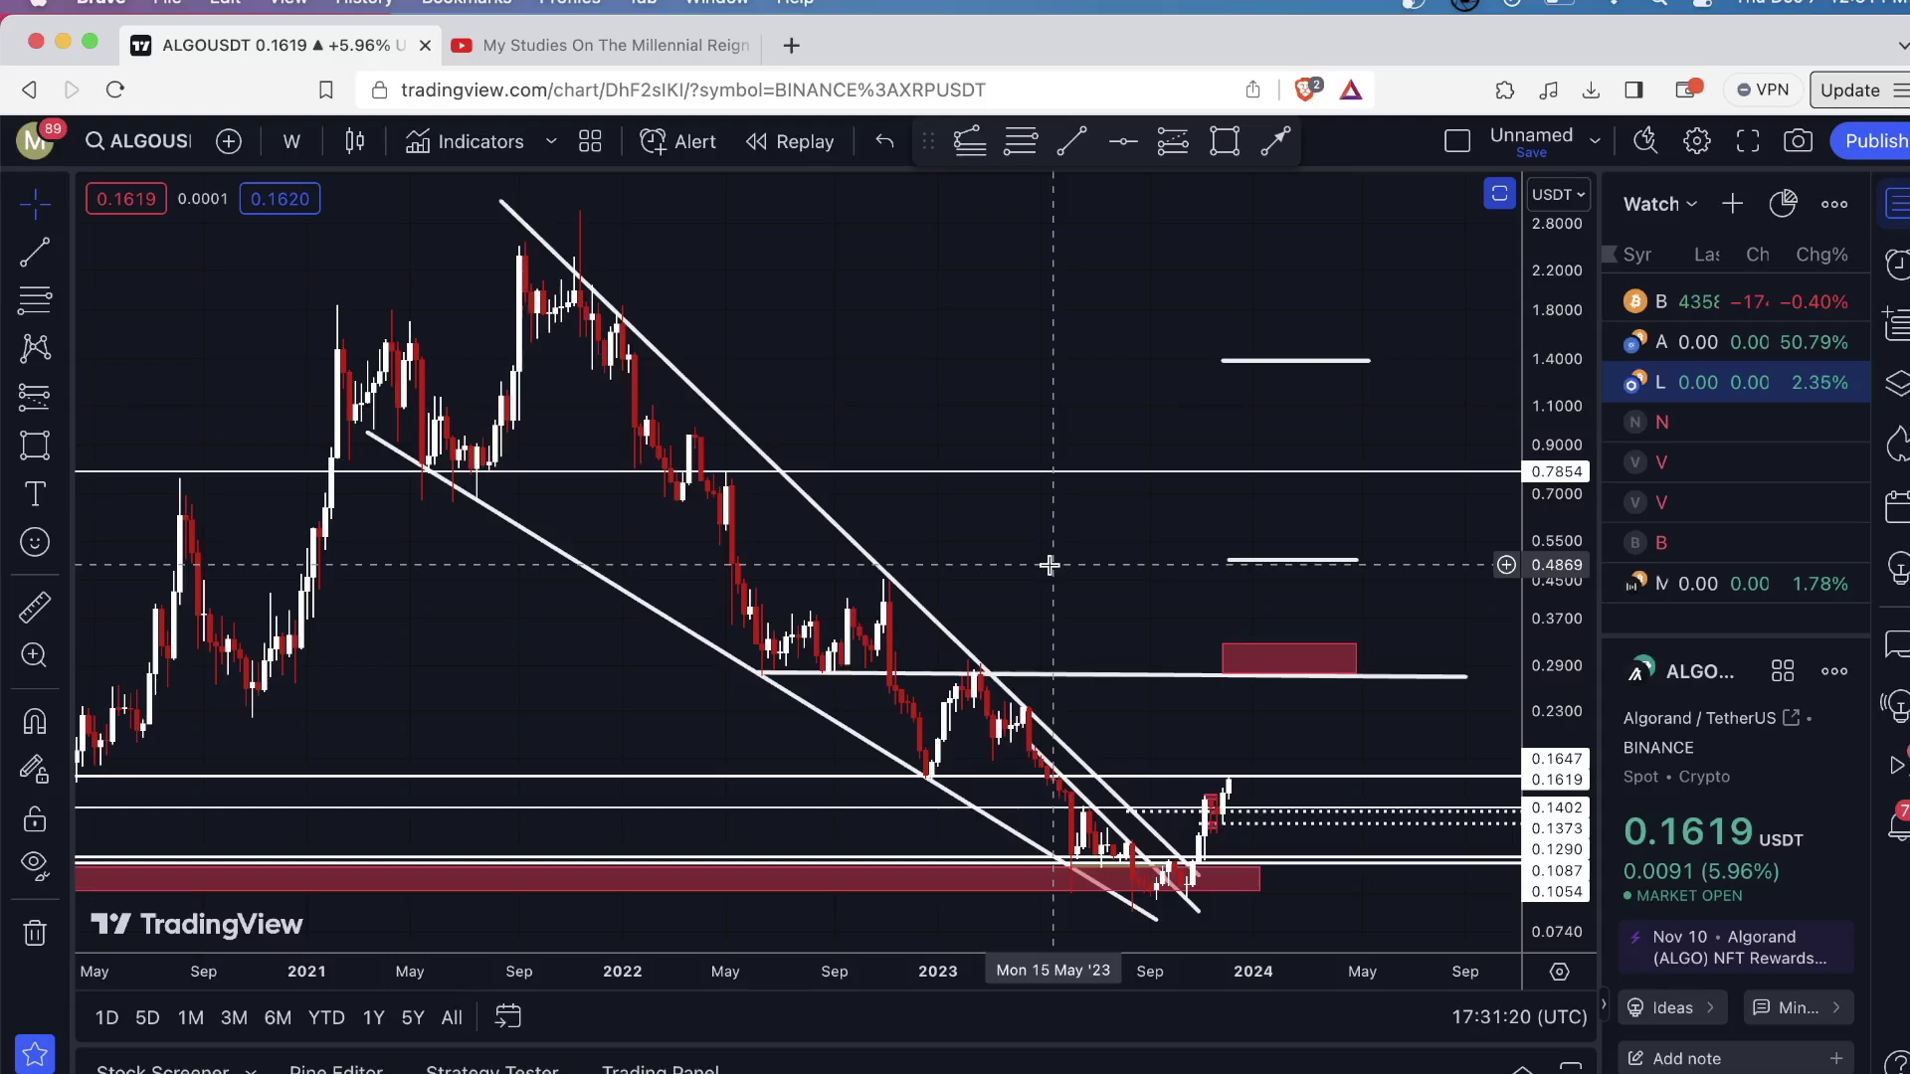
pyautogui.scroll(1, 948, 381)
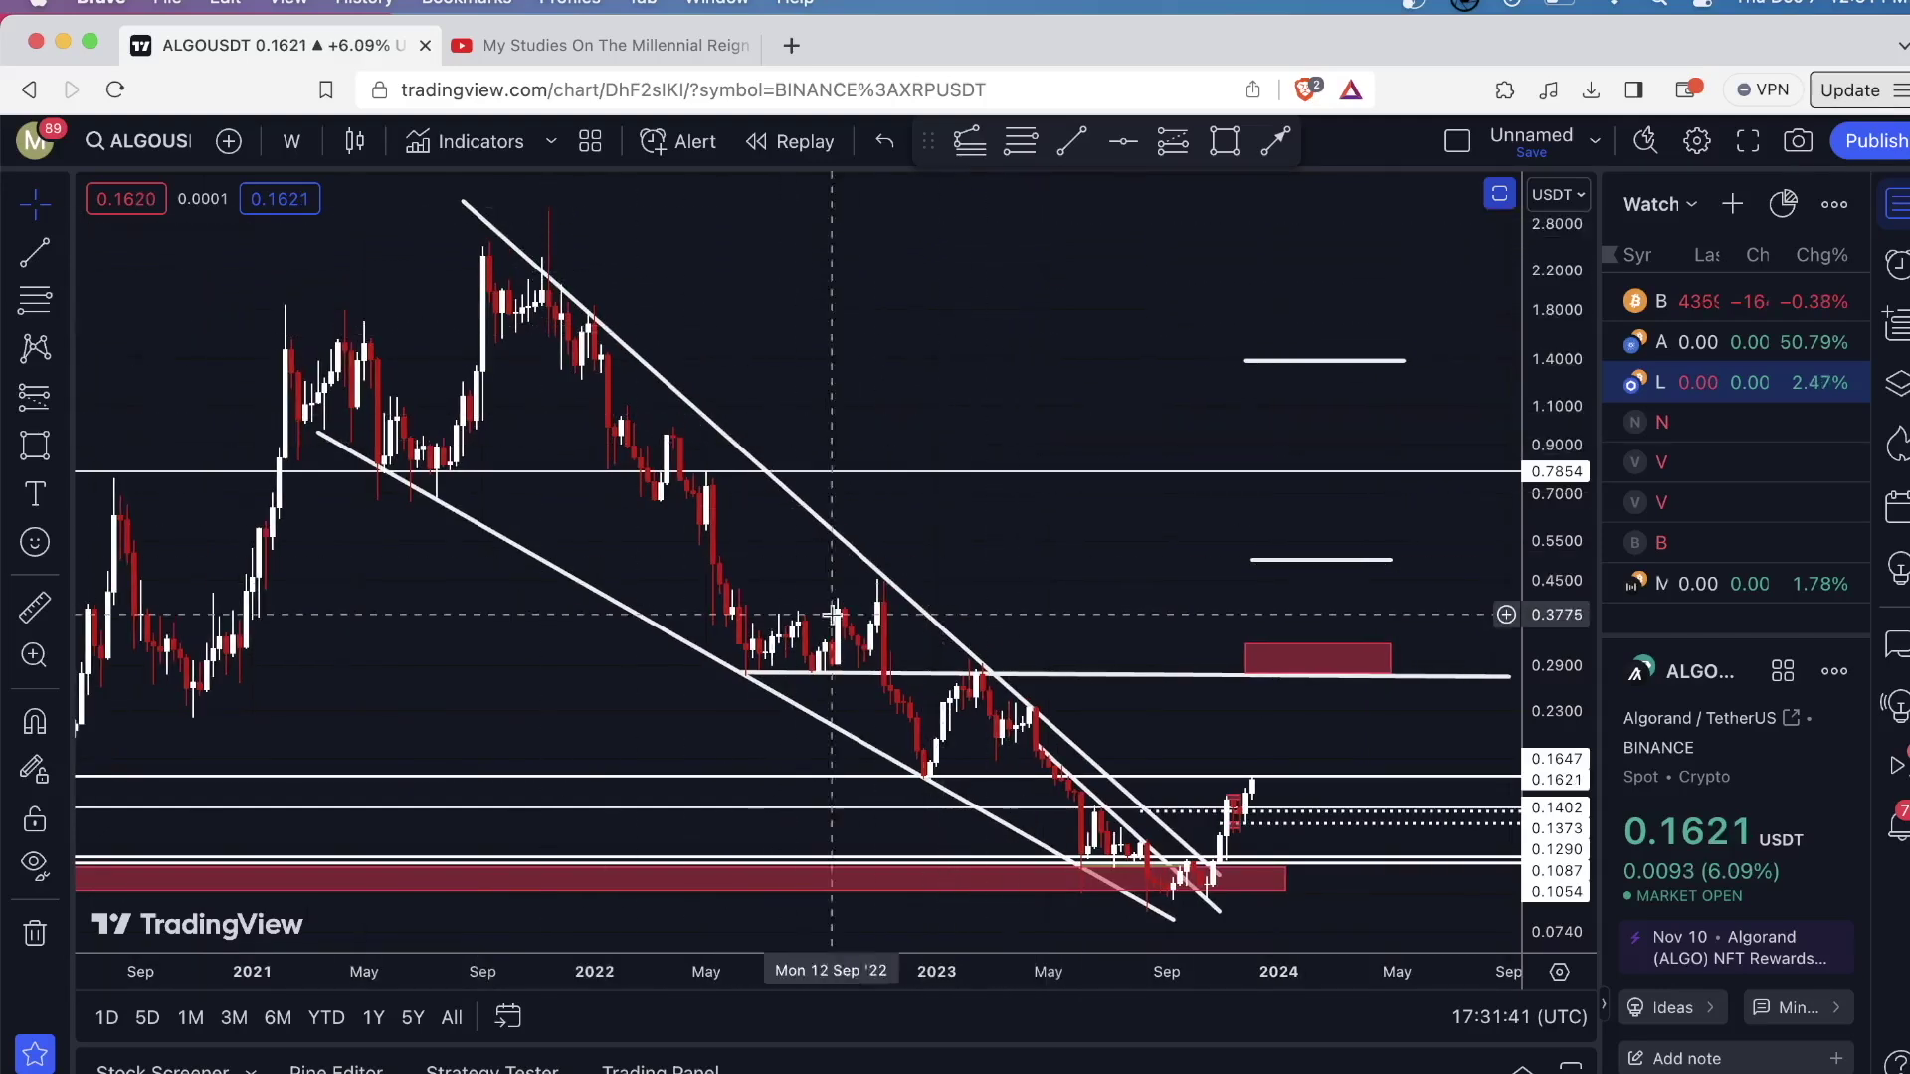
pyautogui.scroll(1, 827, 337)
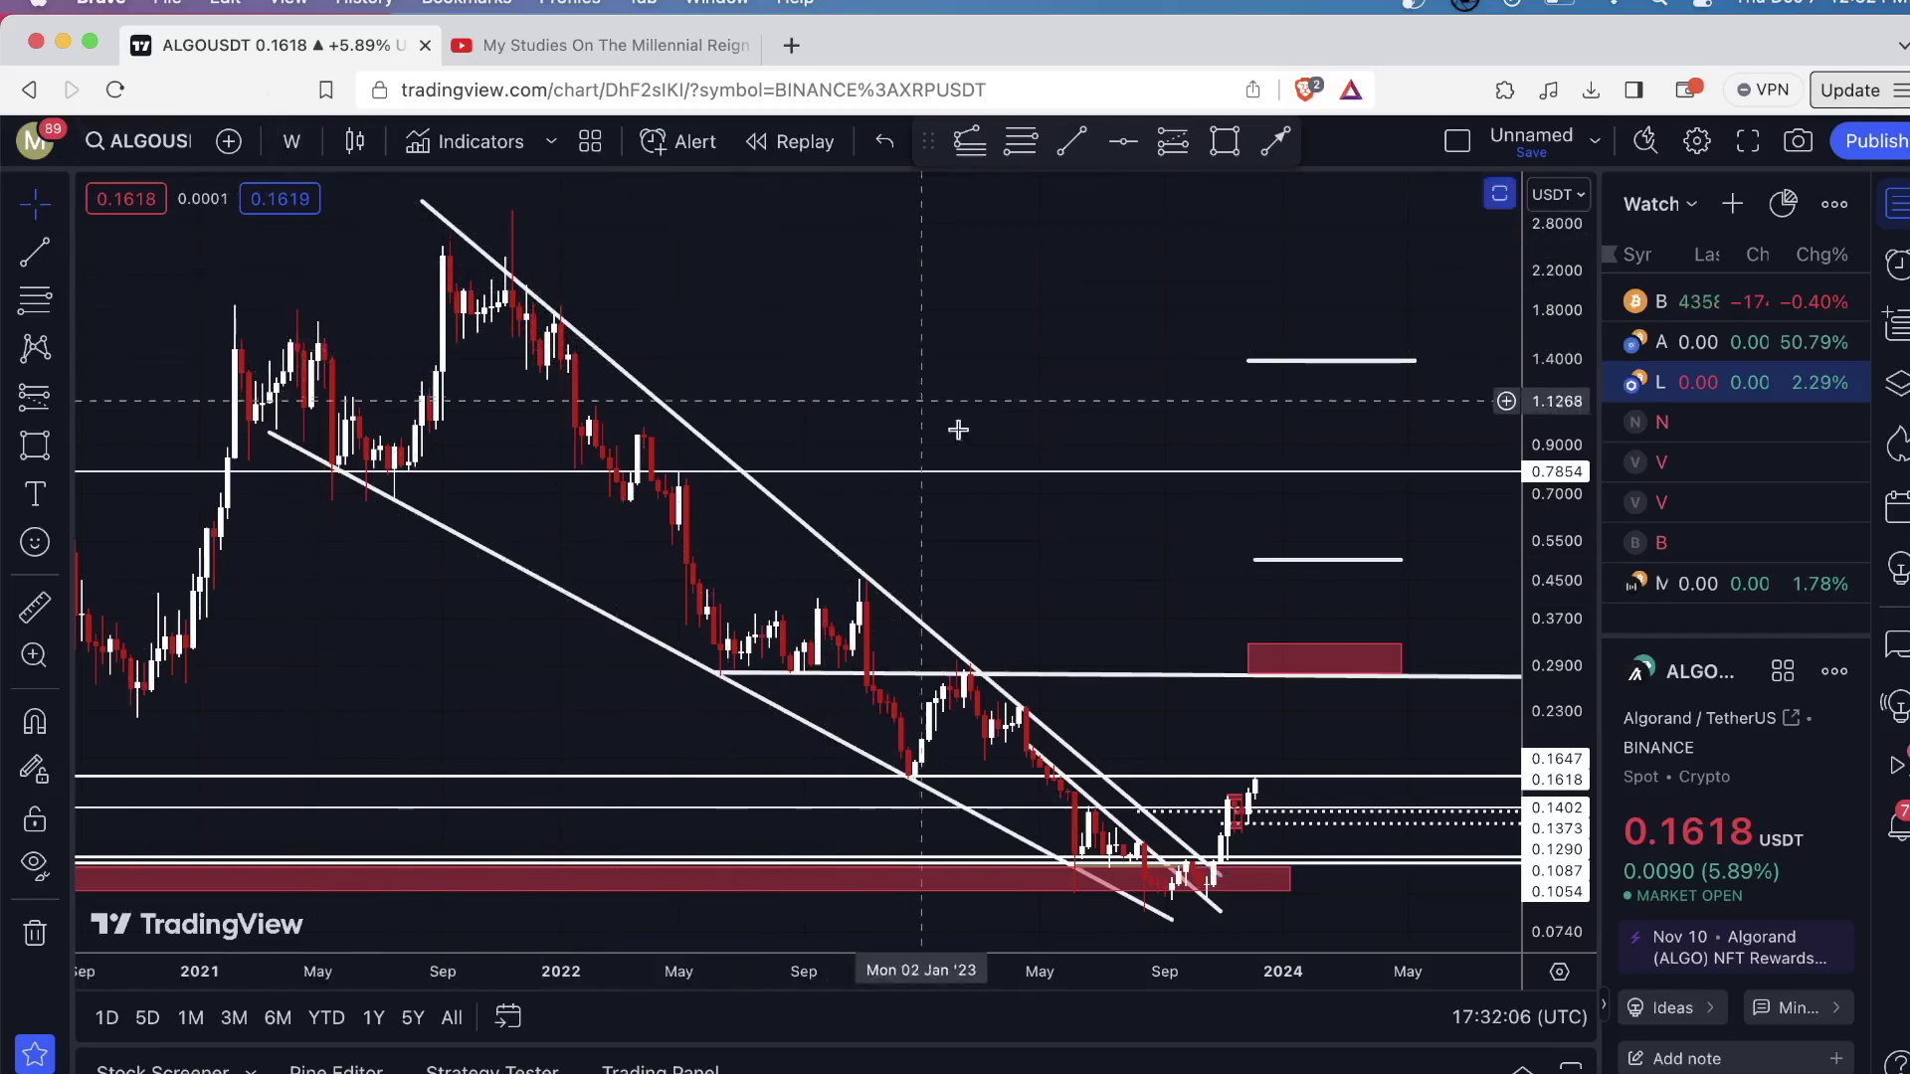
pyautogui.scroll(2, 1045, 741)
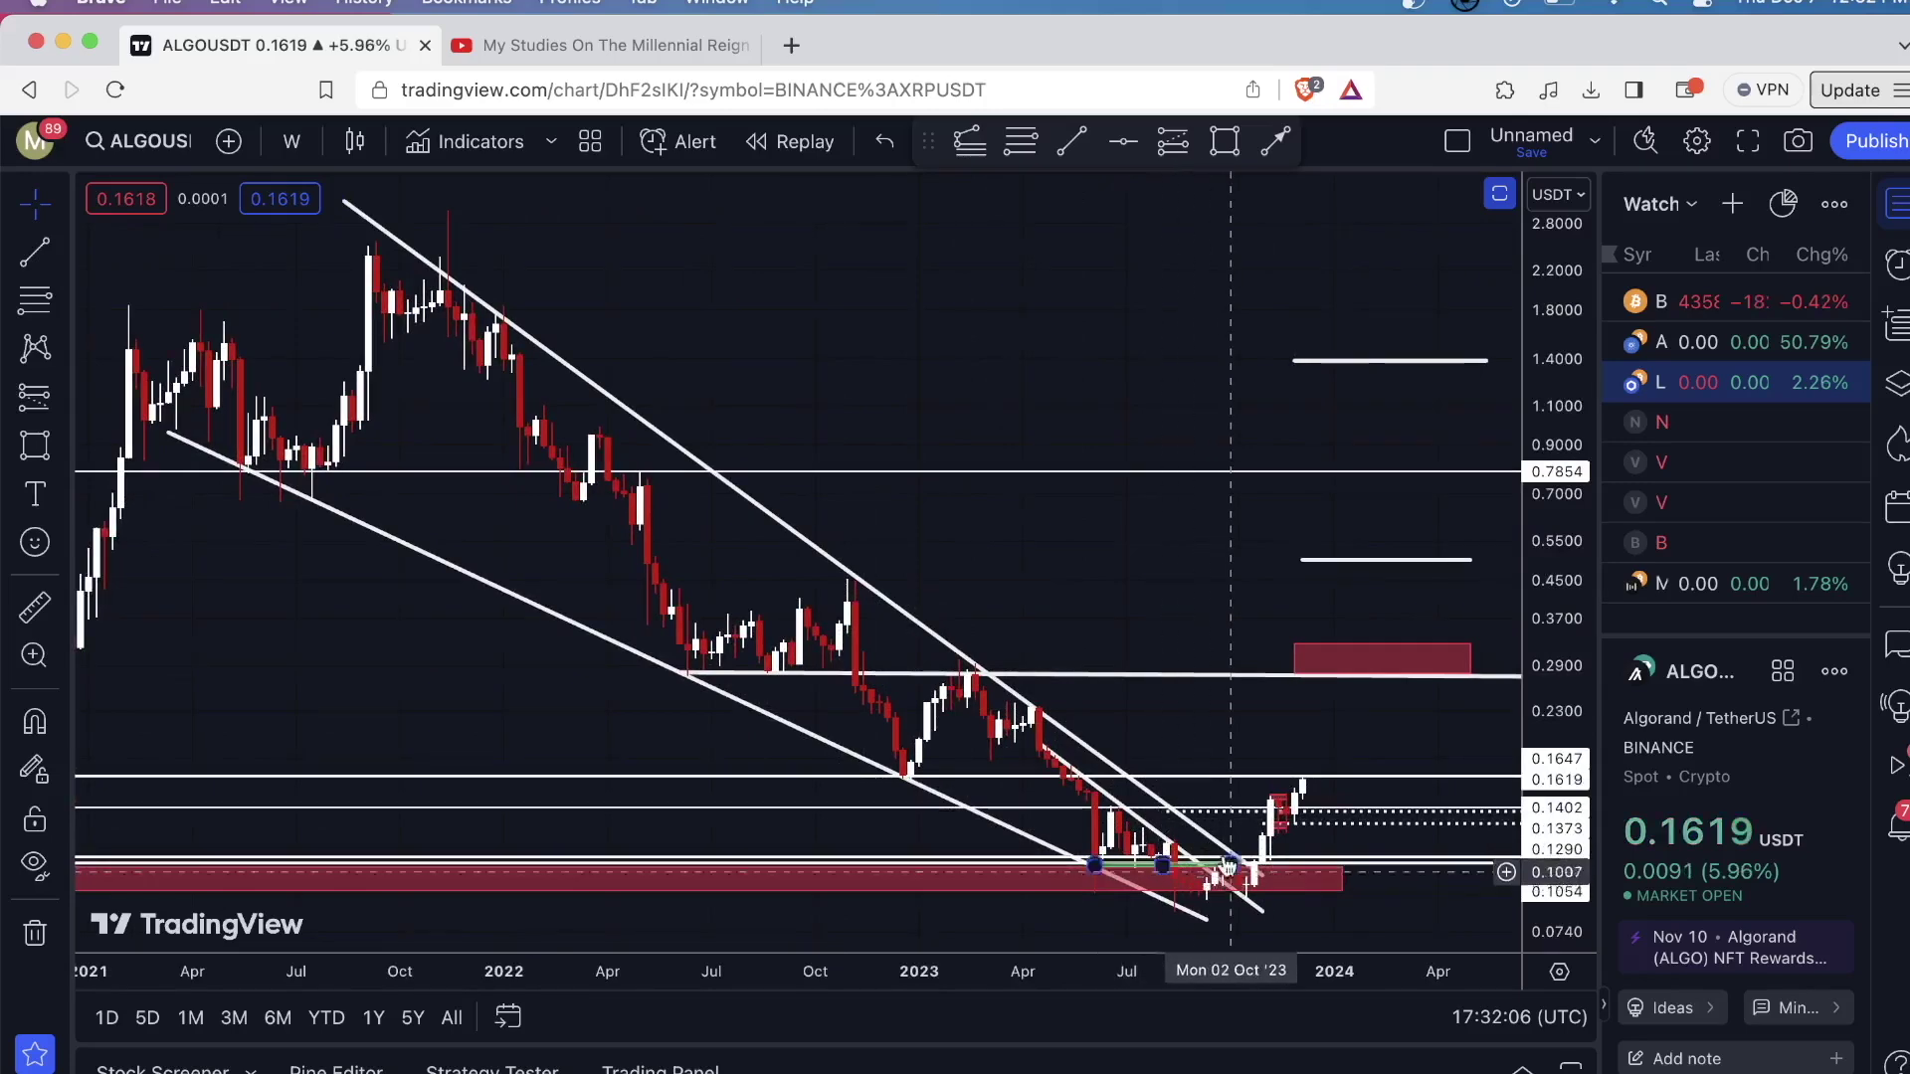
pyautogui.doubleClick(1377, 631)
pyautogui.scroll(-1, 1108, 646)
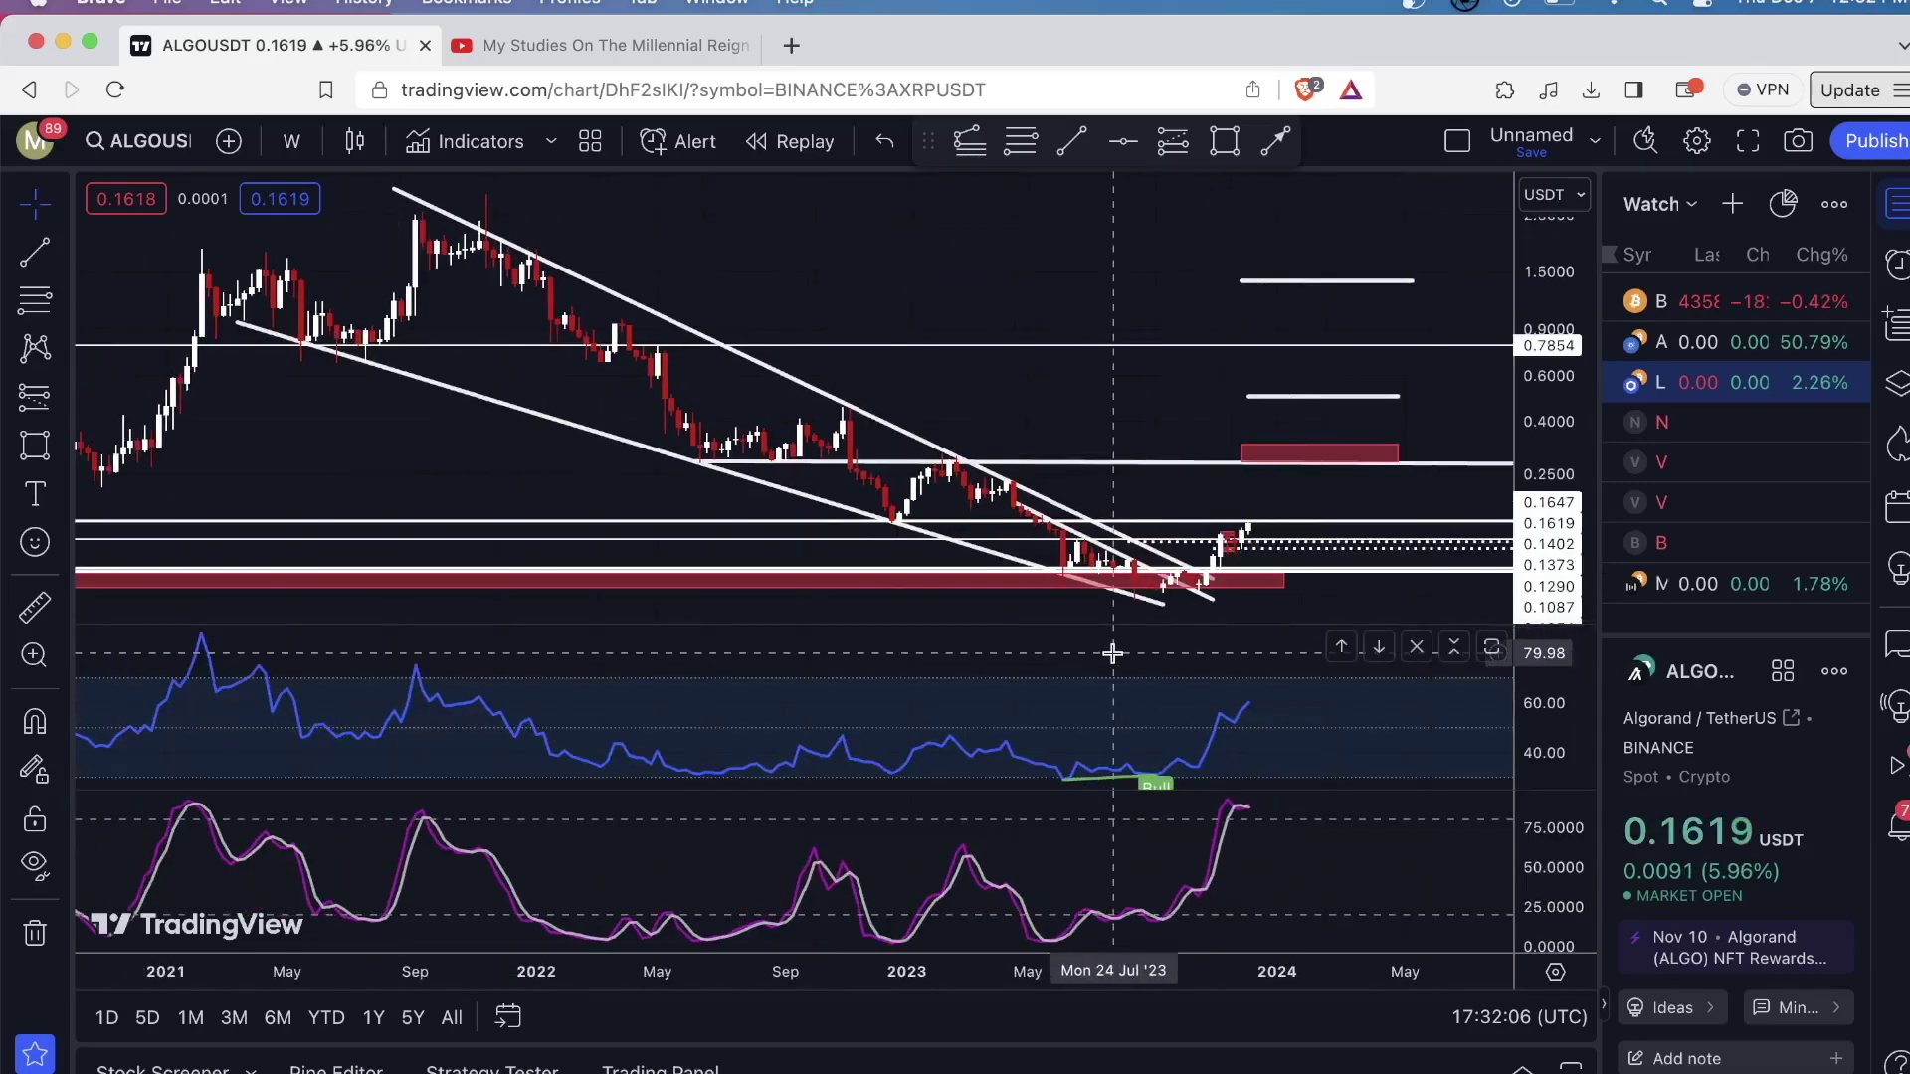
pyautogui.doubleClick(1326, 720)
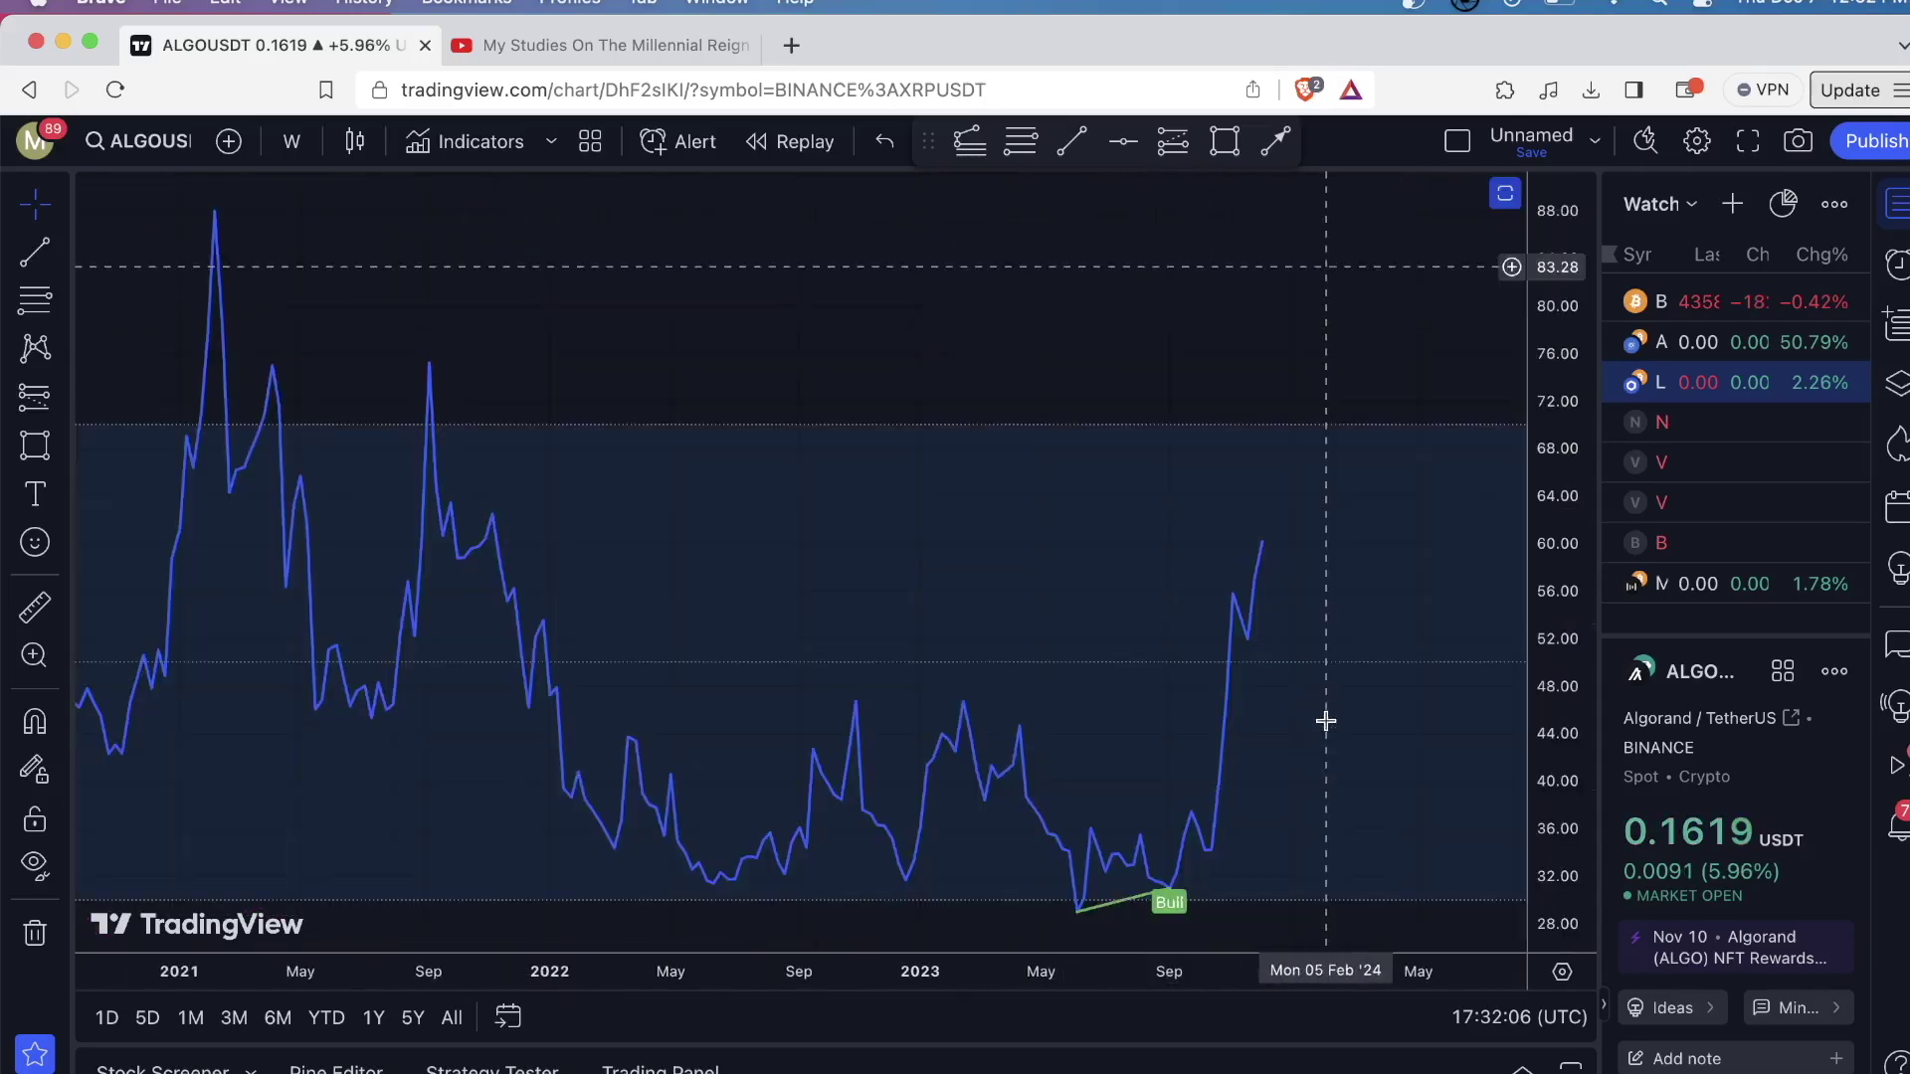
pyautogui.doubleClick(1374, 647)
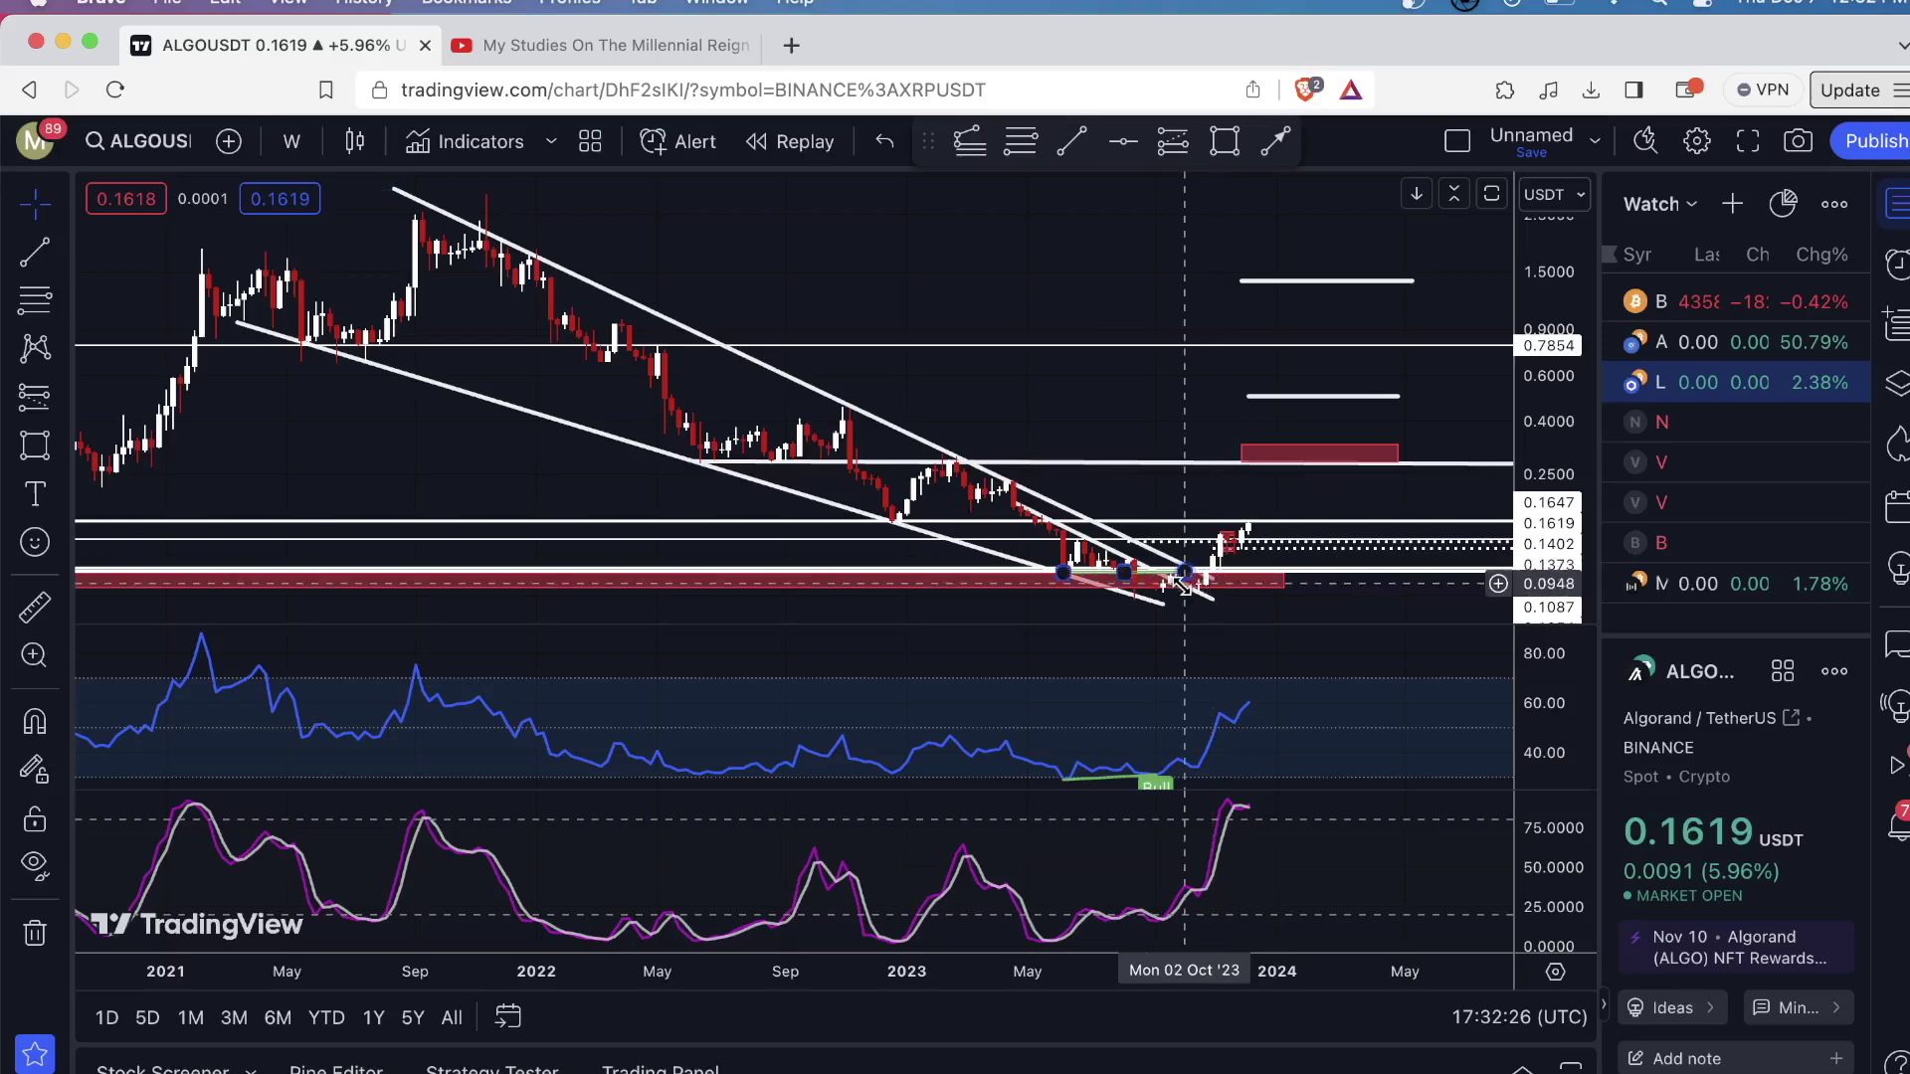
pyautogui.doubleClick(1129, 533)
pyautogui.scroll(5, 1129, 596)
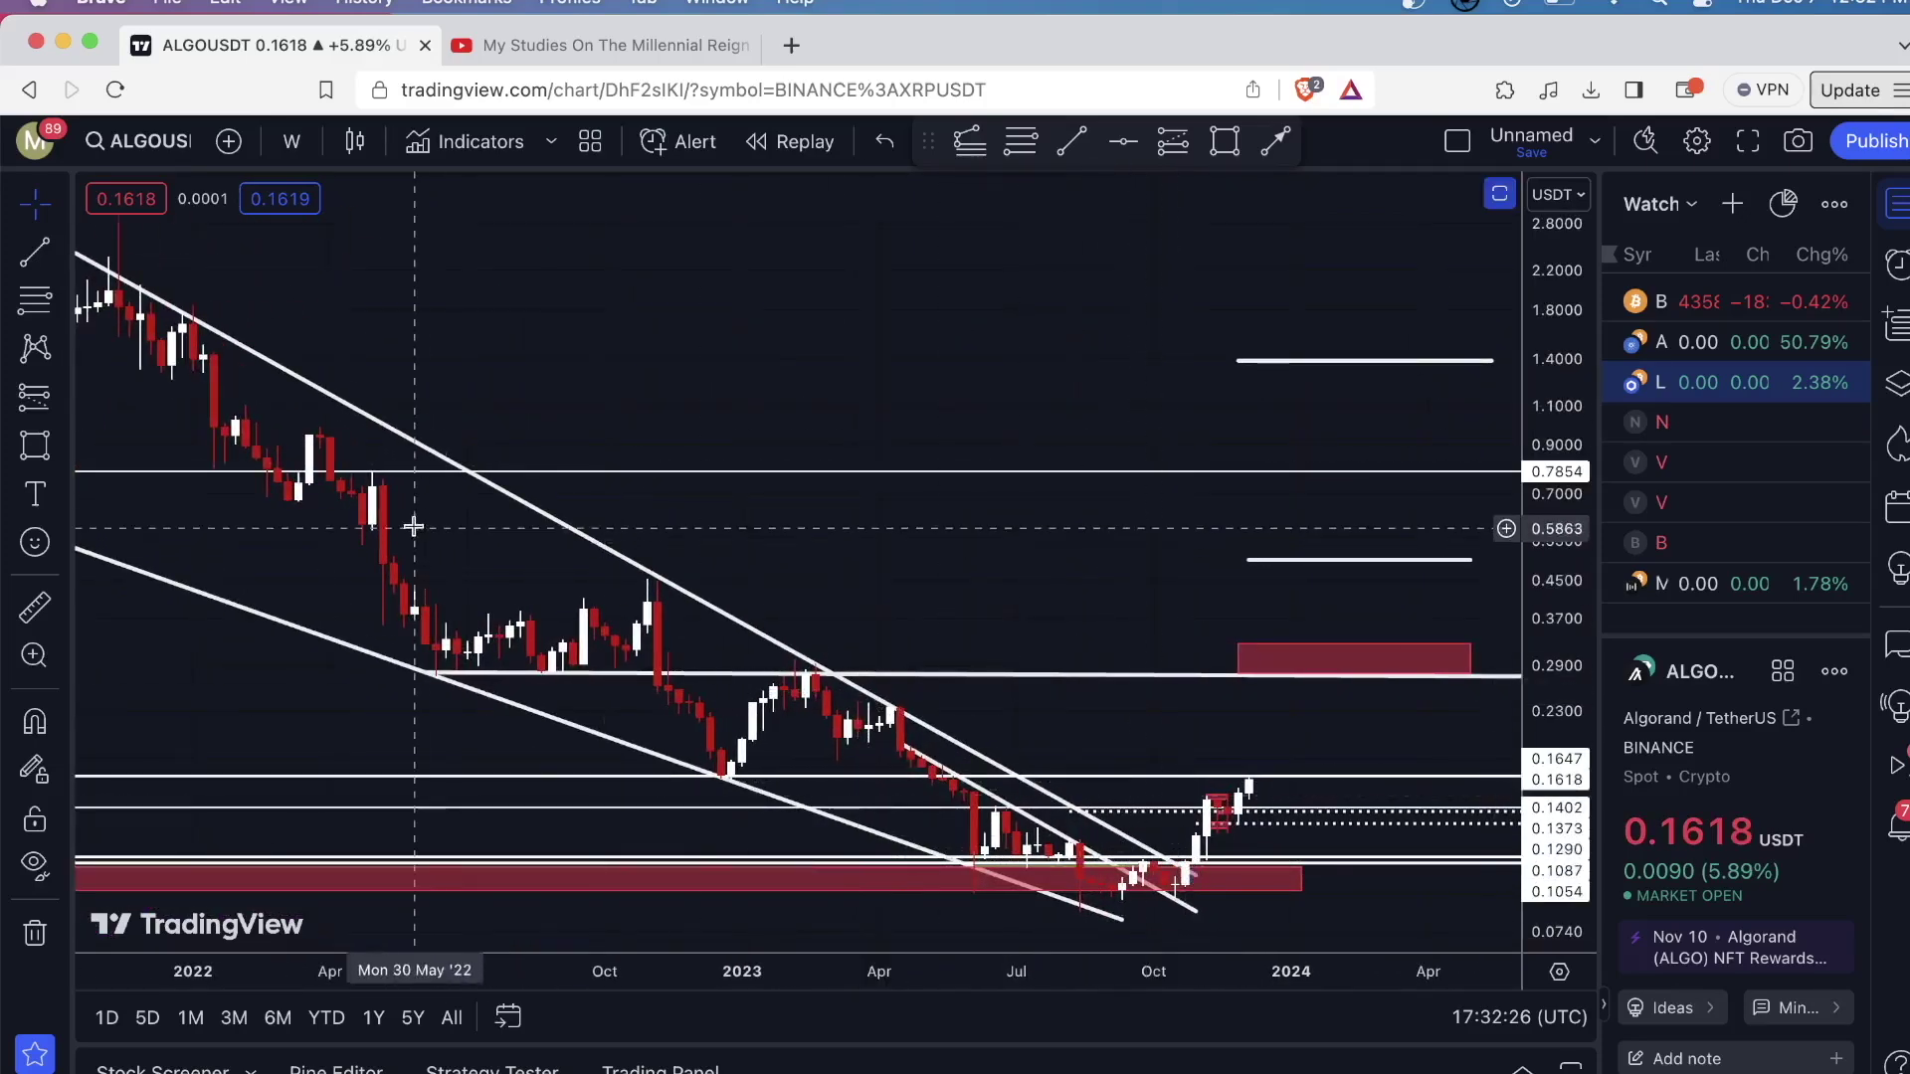
pyautogui.scroll(-1, 1006, 683)
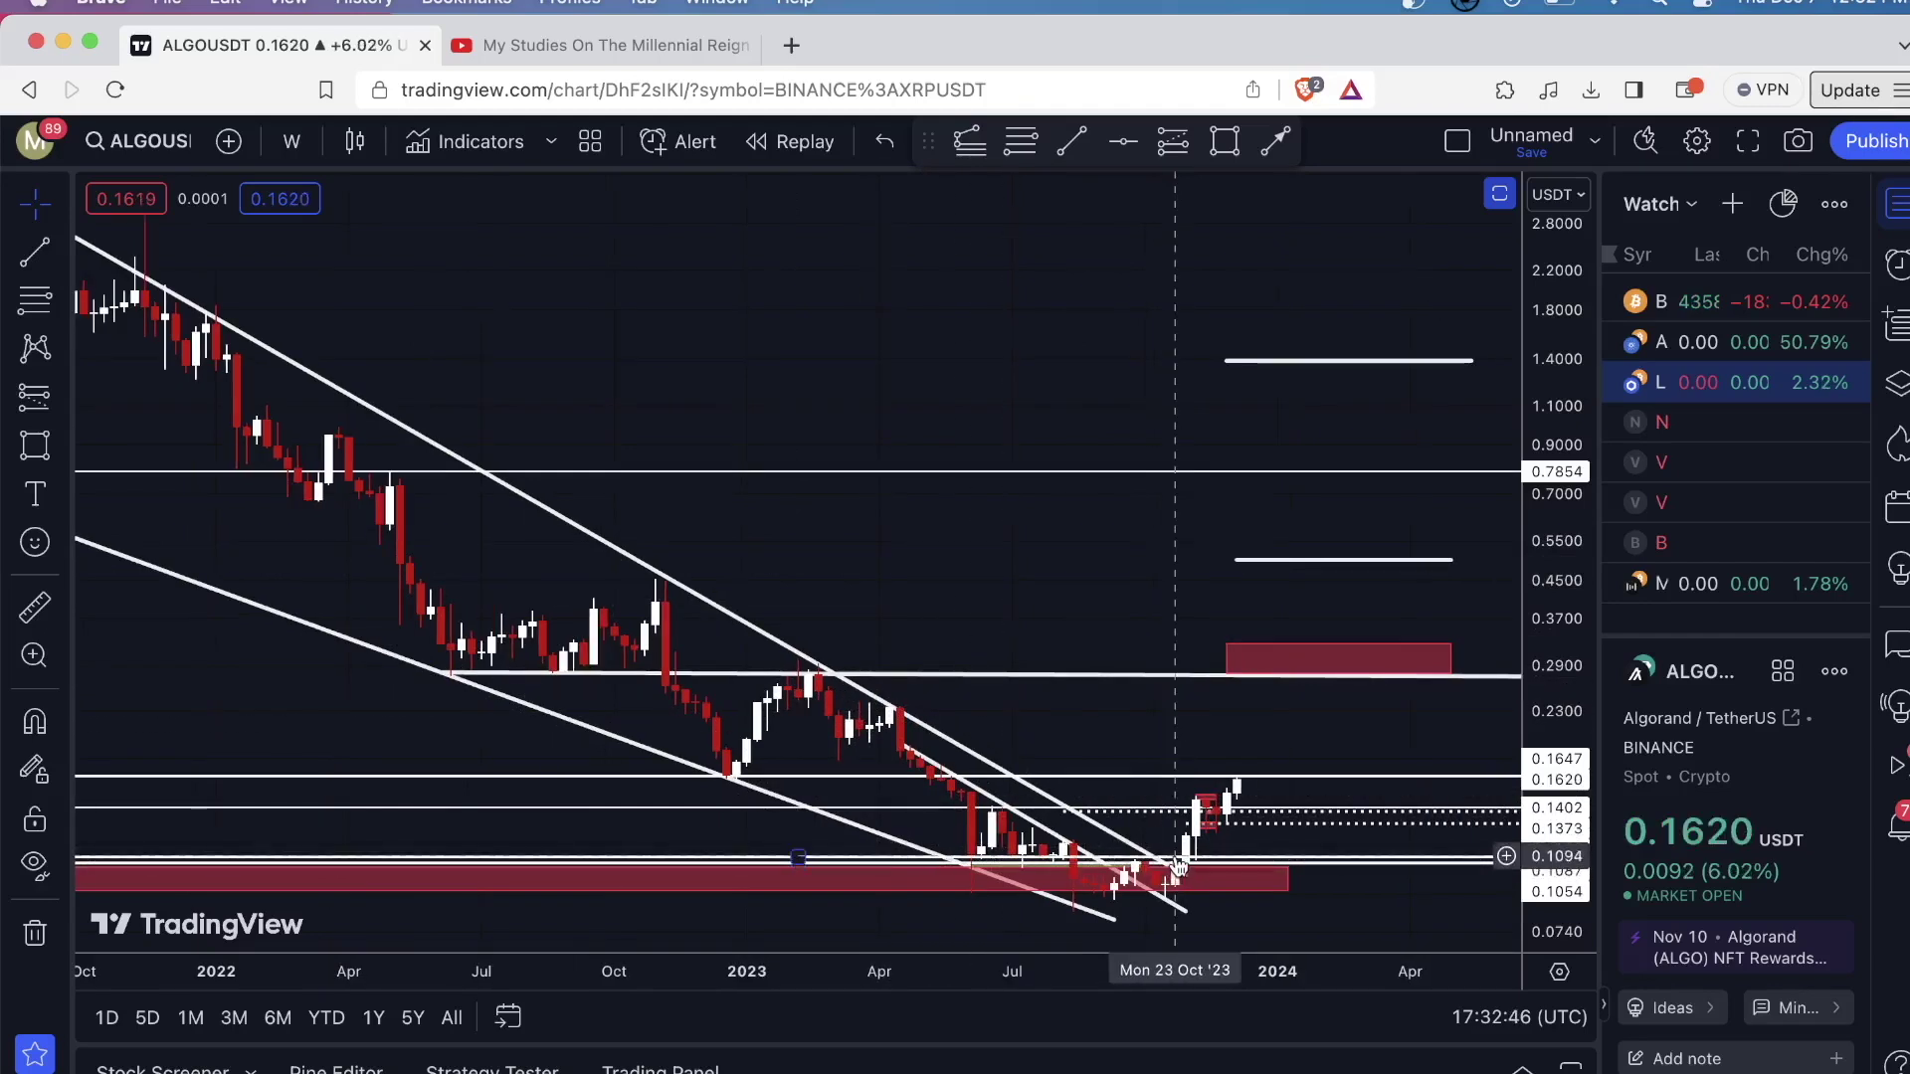